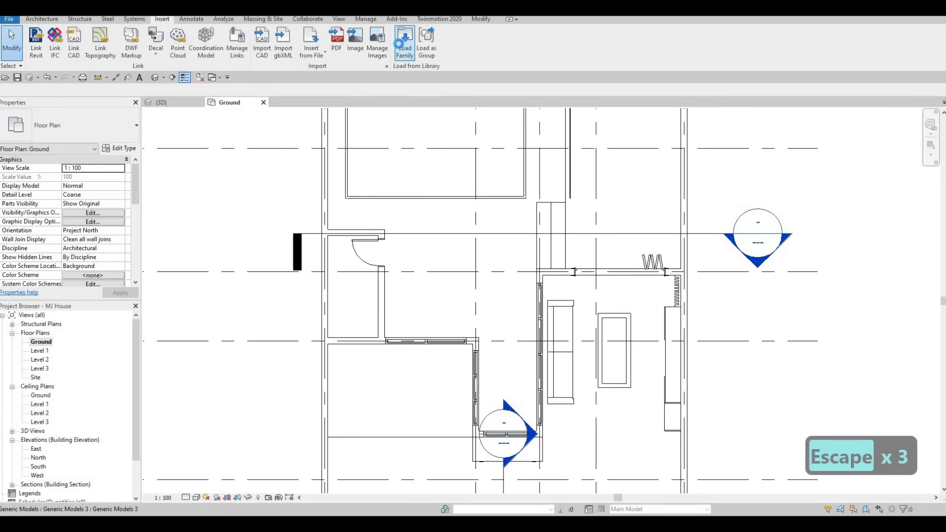
Load the M_Washer_Dryer_Combo family from the Mid-Range folder of the domestic specialty equipment library
click(402, 54)
scroll(552, 237, down, 3)
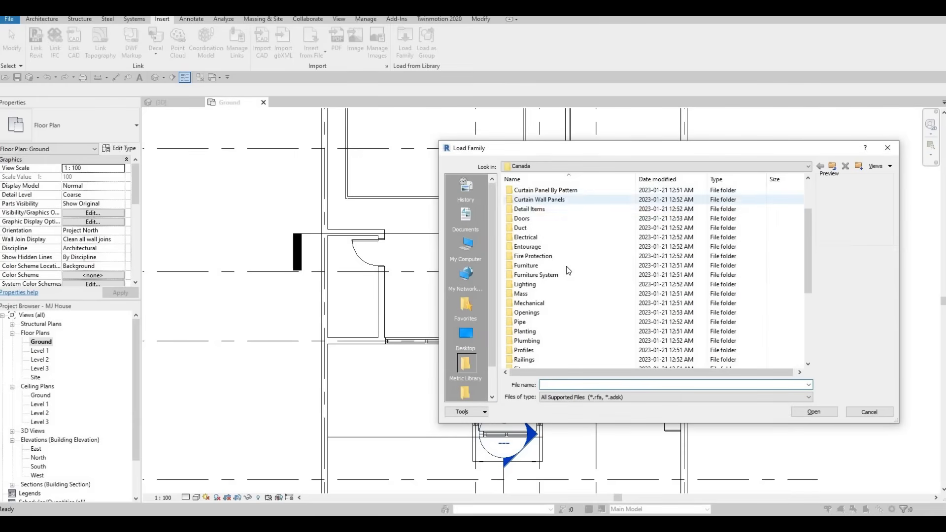
scroll(568, 305, down, 1)
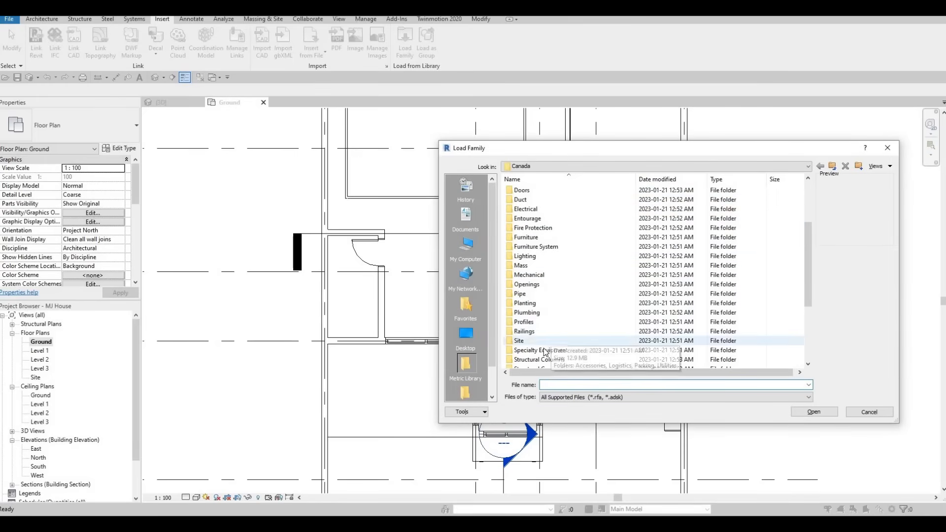
double_click(545, 351)
double_click(543, 200)
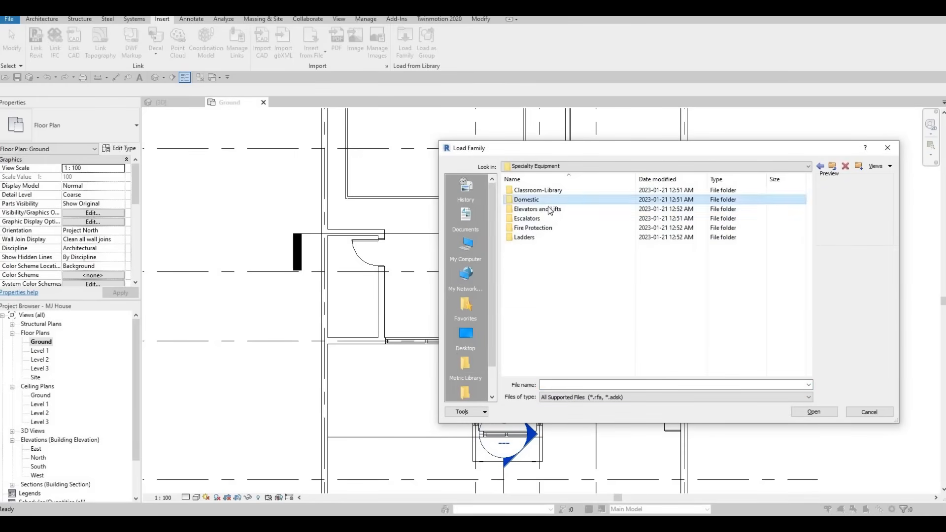
double_click(542, 200)
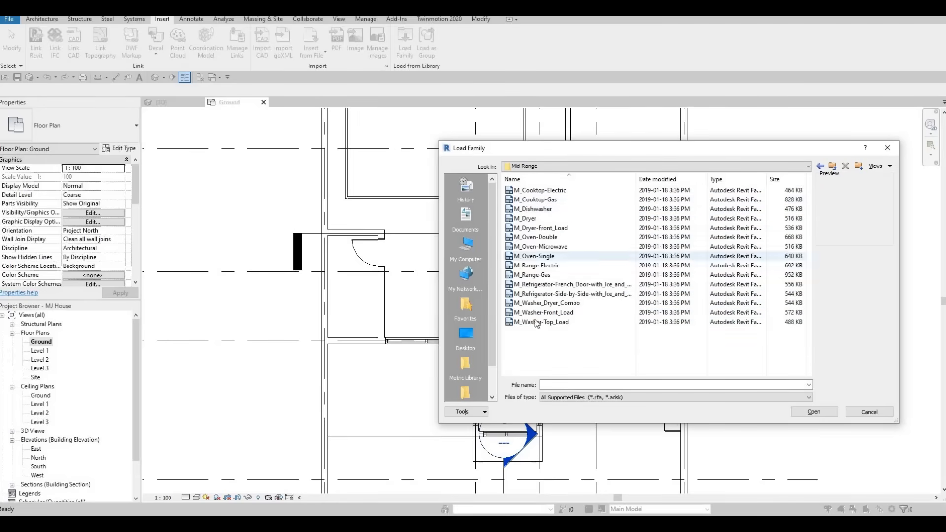
click(547, 303)
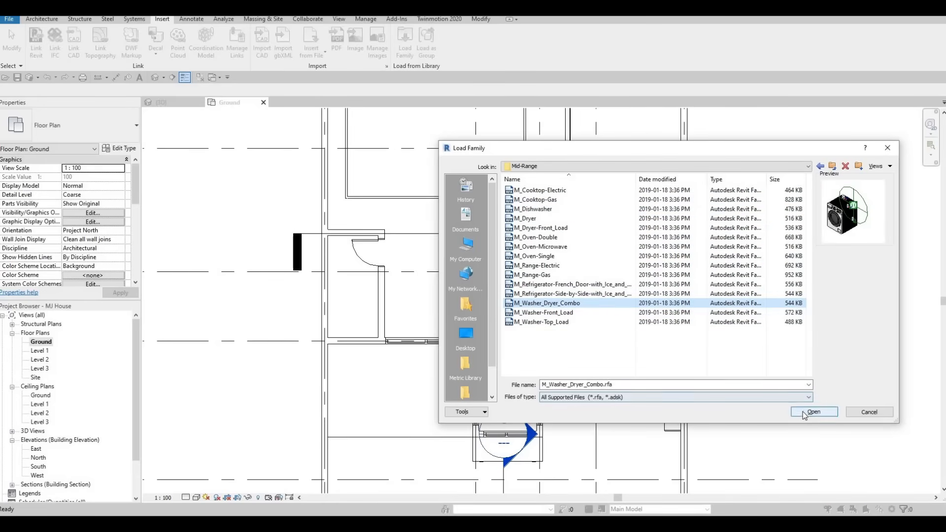
key(Return)
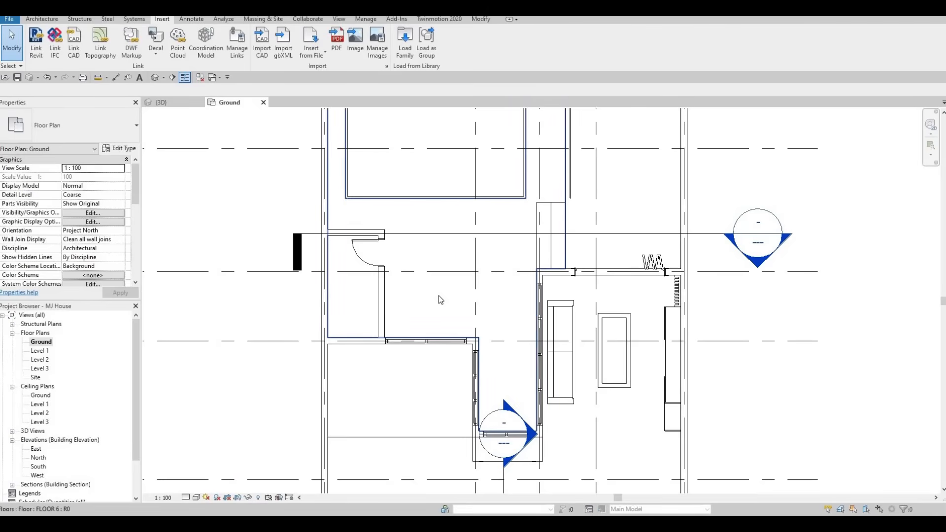
Place a rotated 600mm M_Washer_Dryer_Combo in the small room's lower corner, with its back against the exterior wall
key(space)
key(space)
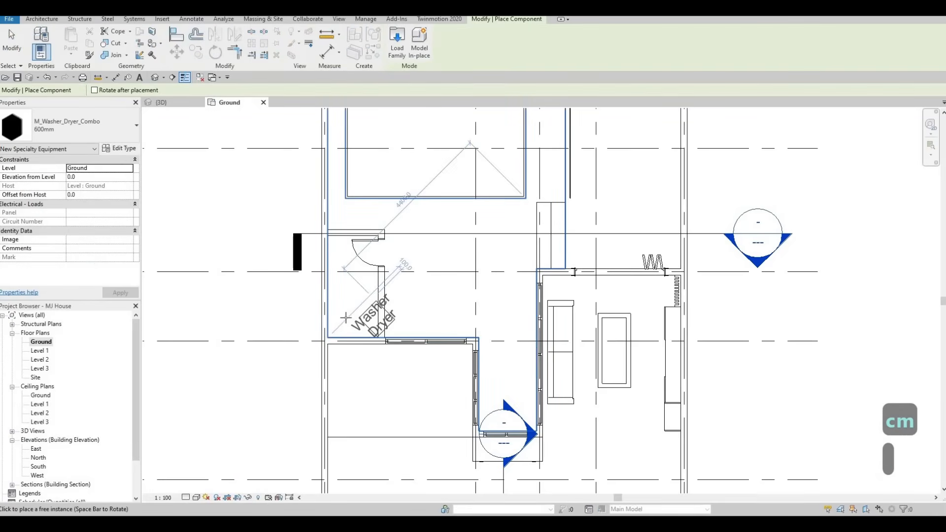
scroll(322, 329, up, 2)
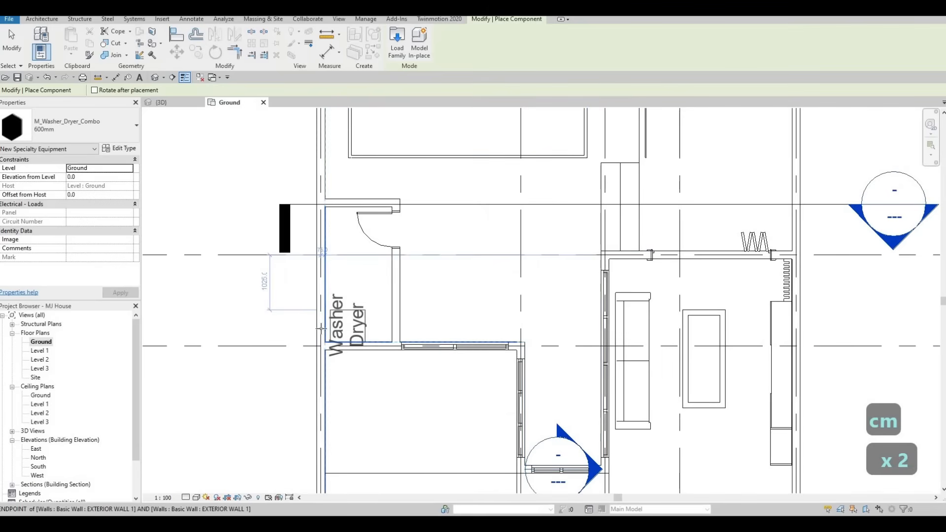
scroll(320, 329, up, 2)
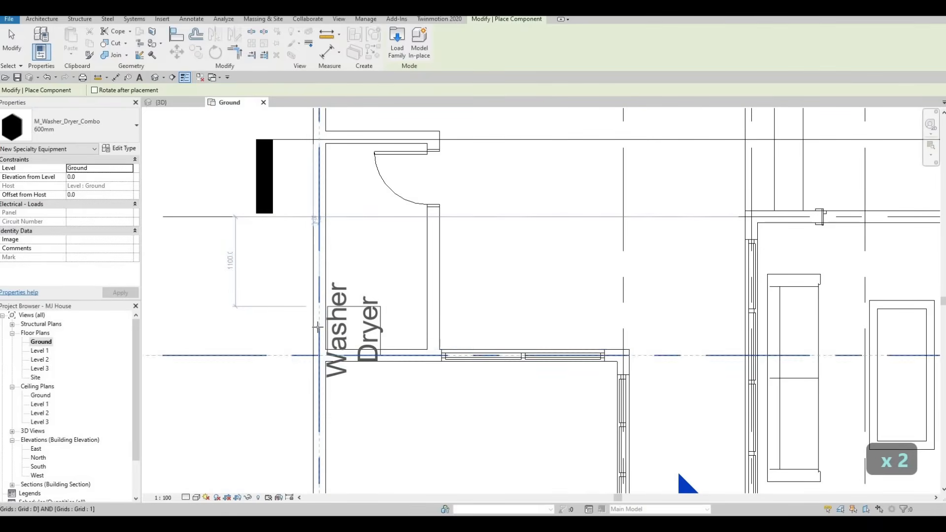
scroll(318, 326, up, 3)
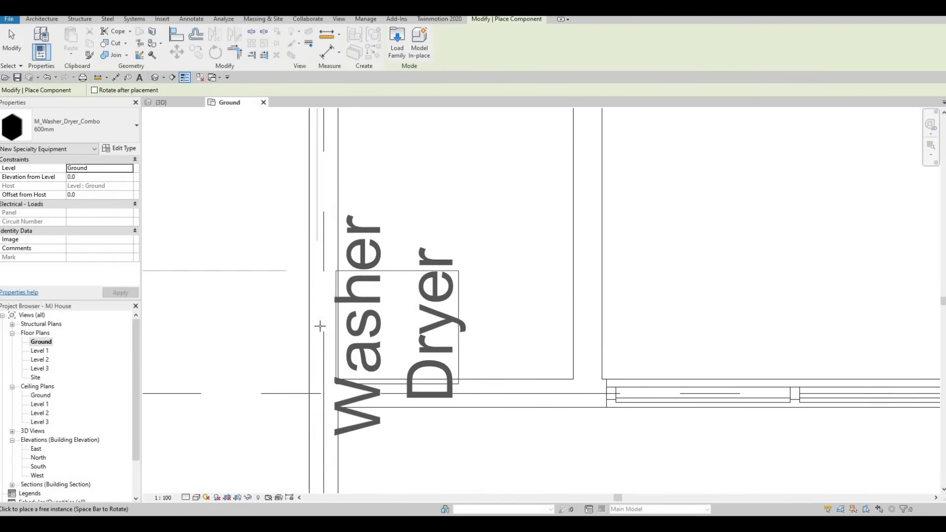
click(324, 323)
key(Escape)
key(Escape)
key(Escape)
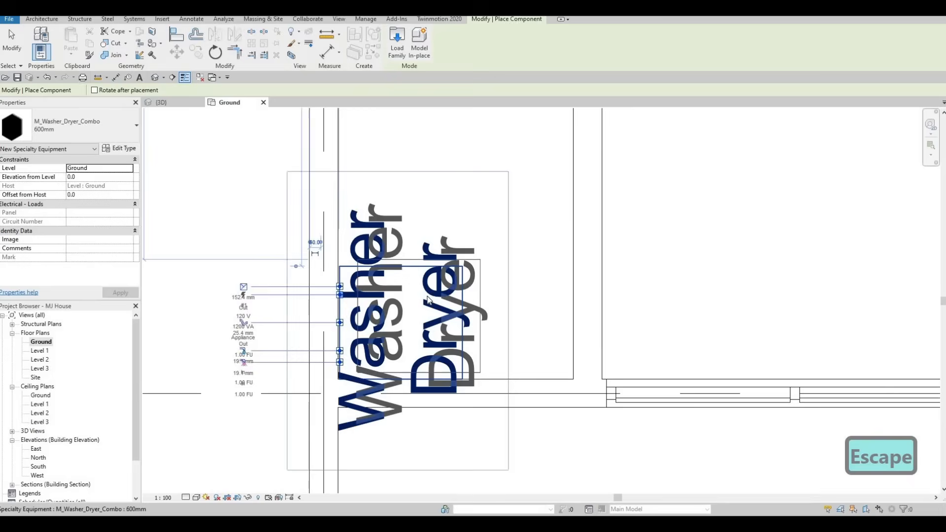
Turn off Show Label in the washer-dryer's 600mm type properties
click(433, 299)
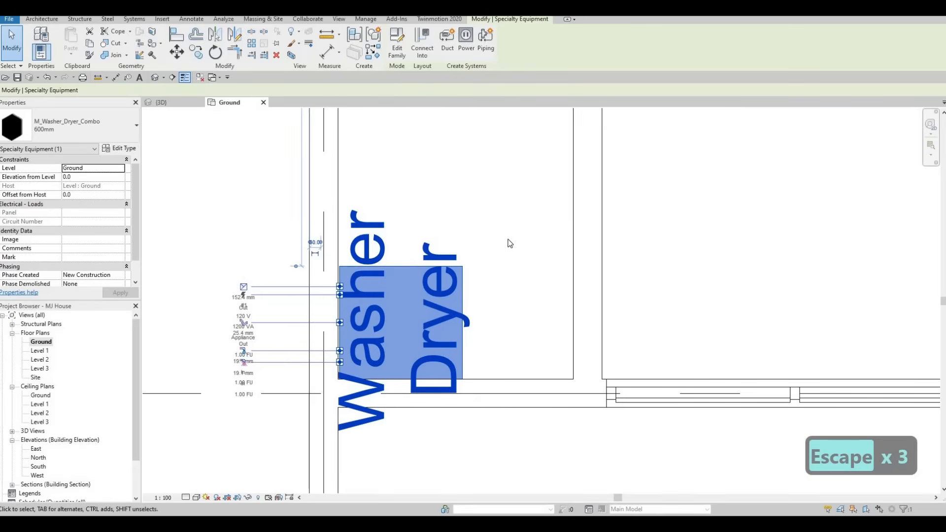
click(563, 230)
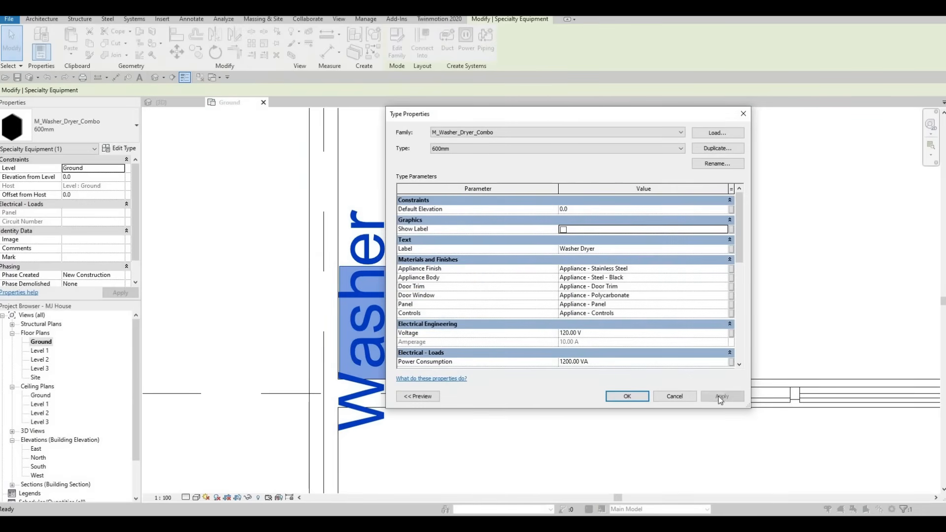
click(627, 396)
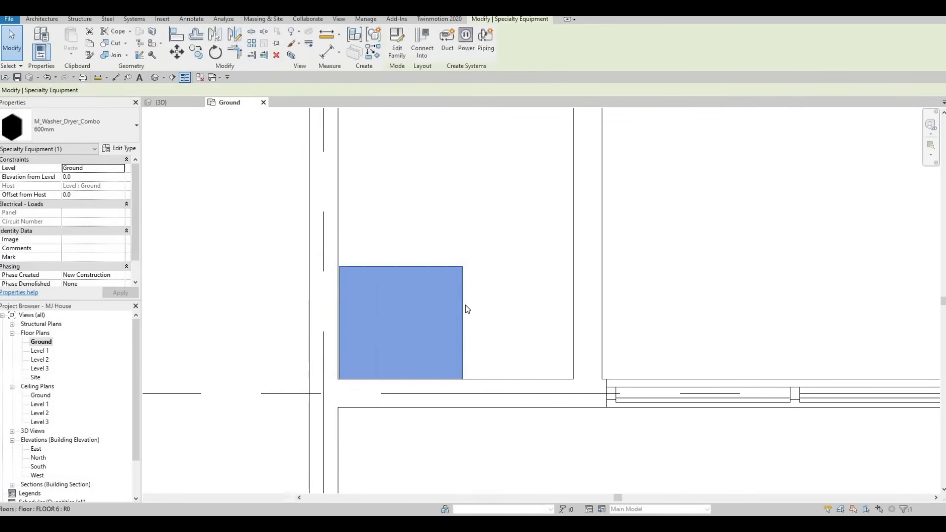
Align the back edge of the washer-dryer with the inner face of the exterior wall
key(Escape)
key(Escape)
key(a)
key(l)
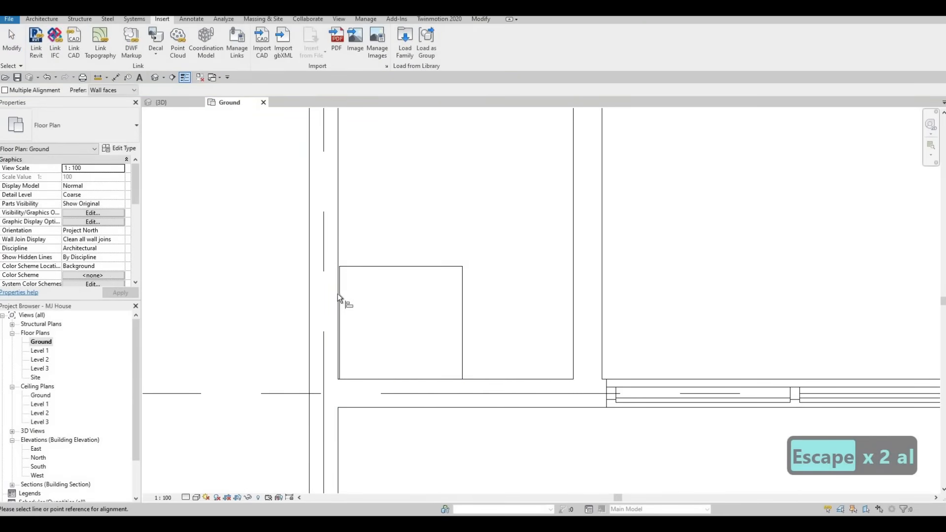
click(337, 252)
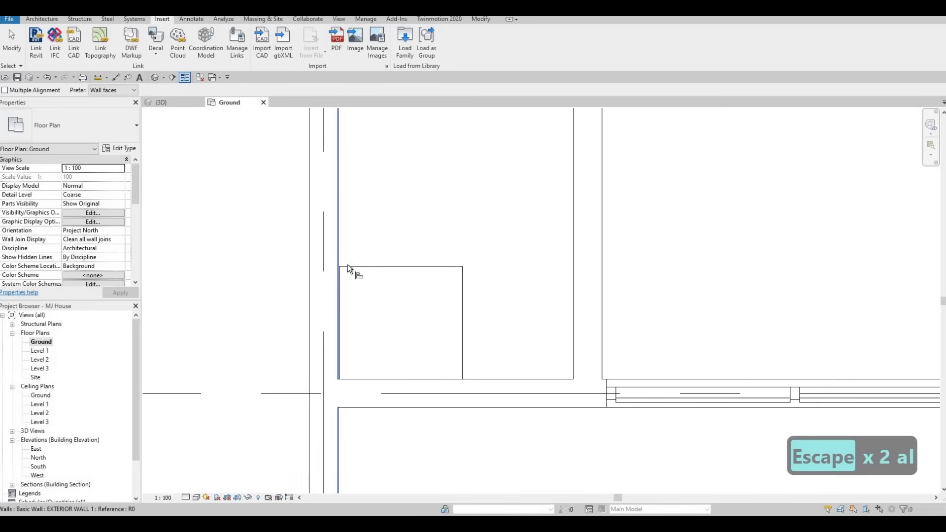
click(341, 278)
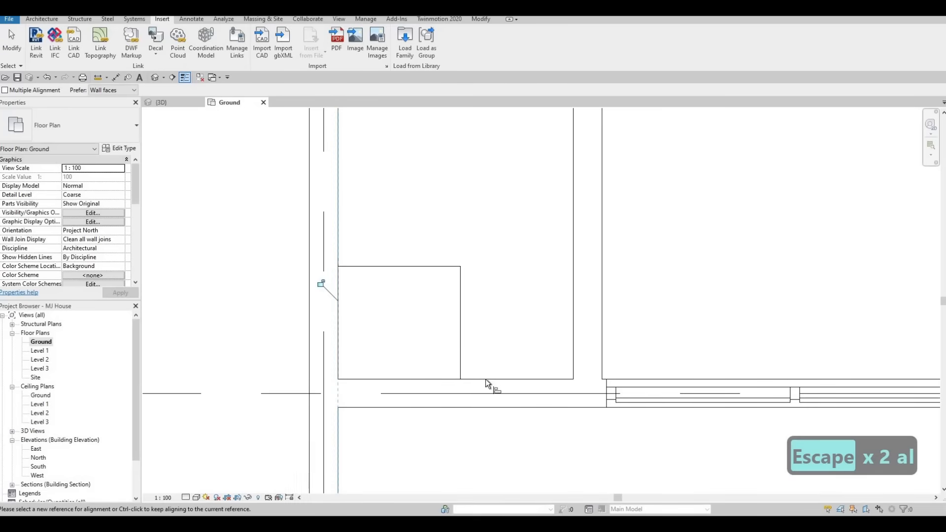
Align the lower edge of the washer-dryer with the inner face of the room's lower wall
key(Tab)
key(Tab)
key(Tab)
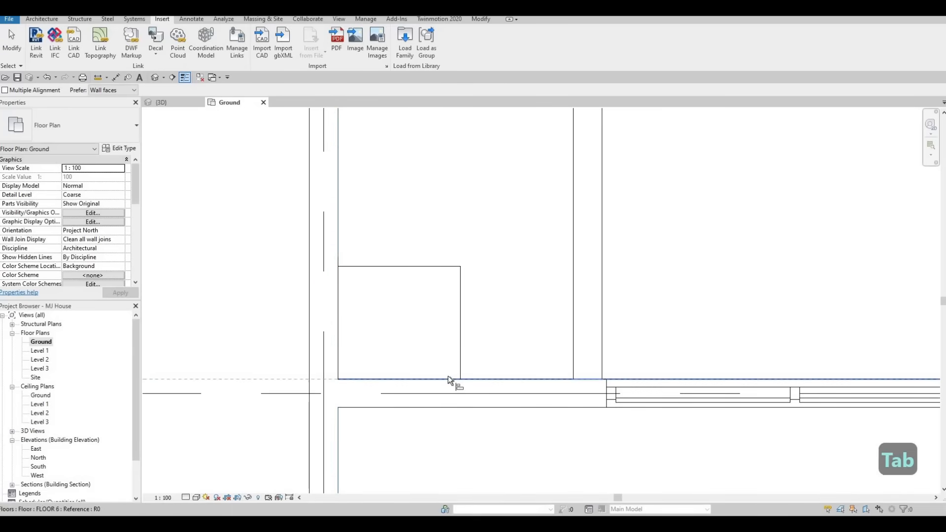
key(Tab)
key(Tab)
key(Tab)
key(Tab)
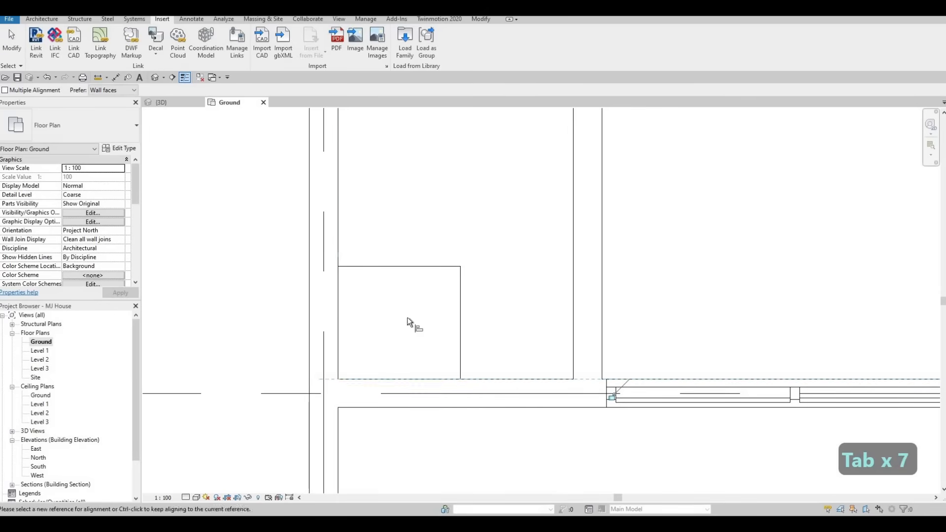
key(Escape)
scroll(382, 325, down, 5)
key(Escape)
scroll(377, 341, down, 5)
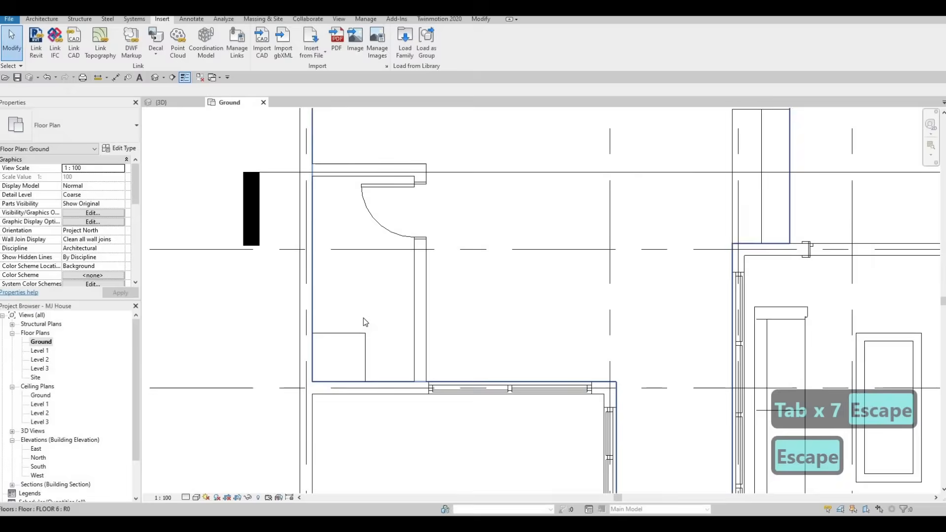
Open Section 2 from its marker in the Ground plan and start in-place editing of the generic model steps
middle_drag(317, 334, 304, 346)
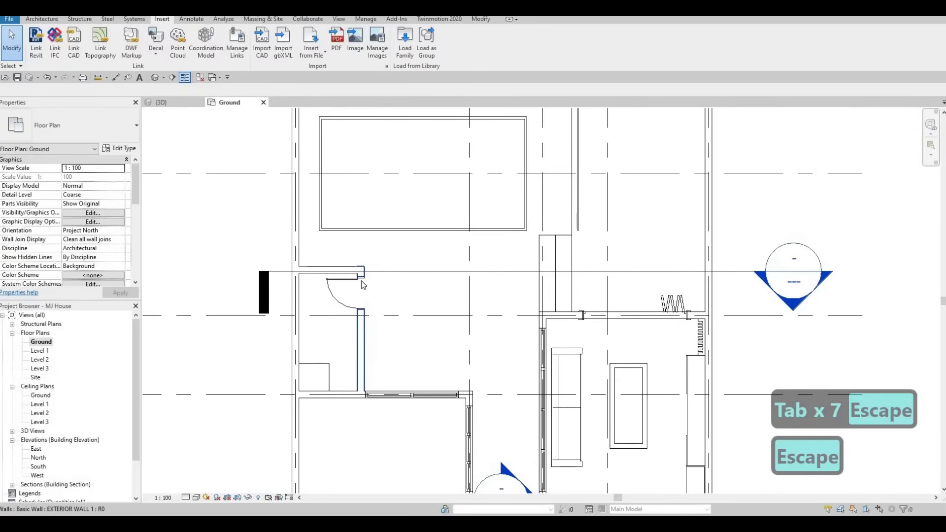
middle_drag(514, 277, 450, 281)
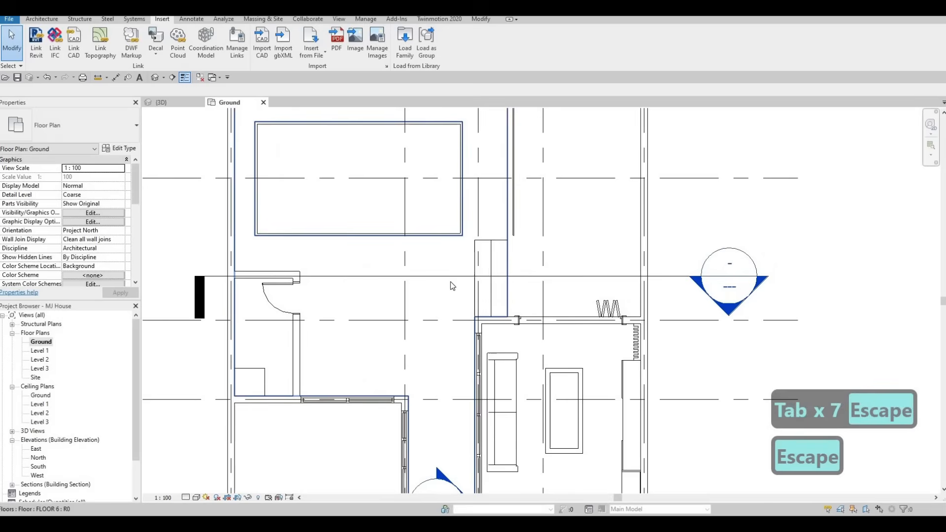
double_click(725, 313)
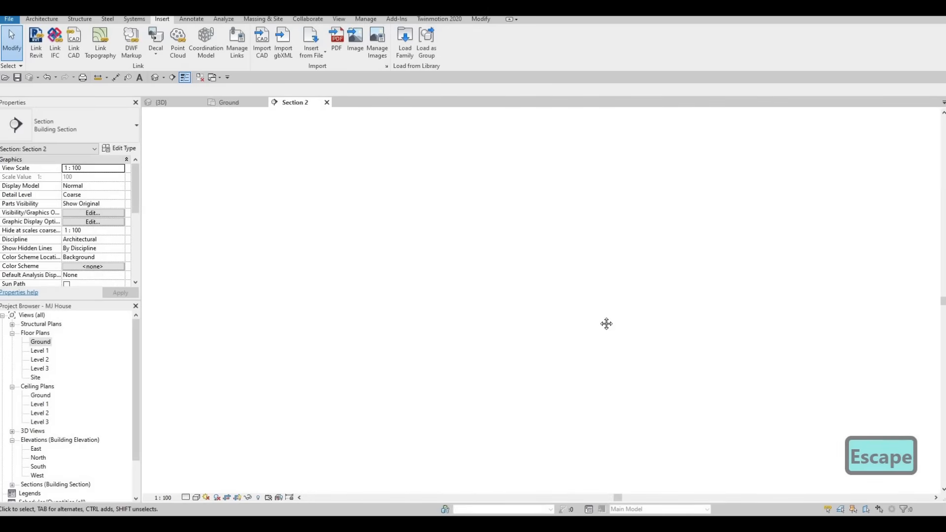
scroll(497, 397, up, 3)
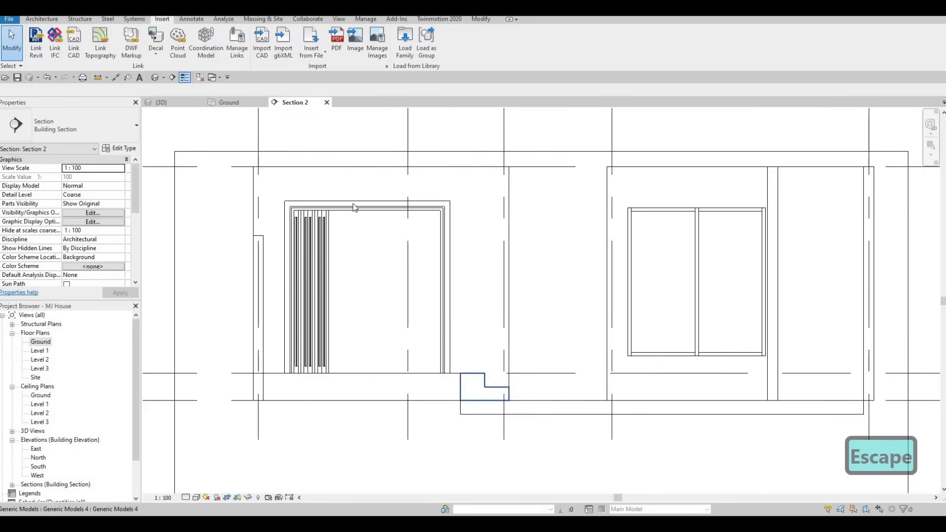
click(488, 390)
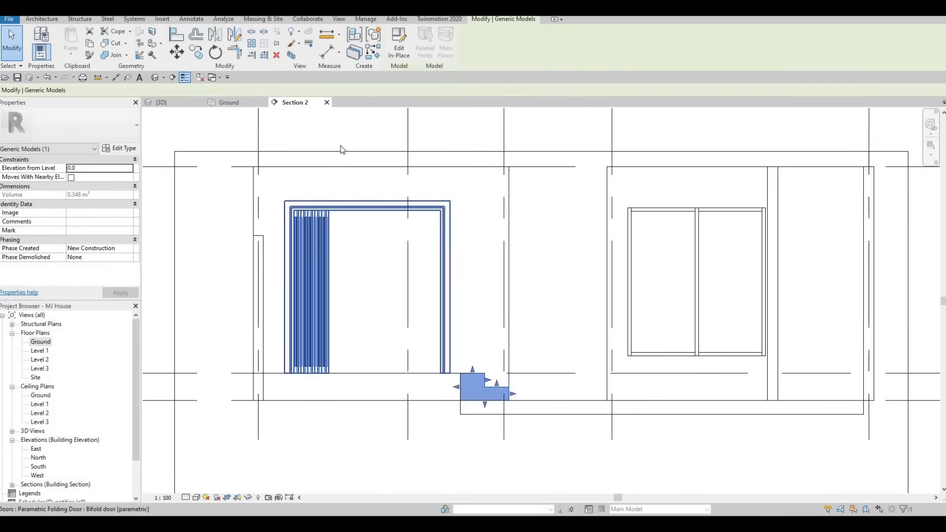
click(400, 49)
Lower the upper step's top to about 140 mm below the raised floor level, and lower the bottom step's tread
scroll(495, 416, up, 2)
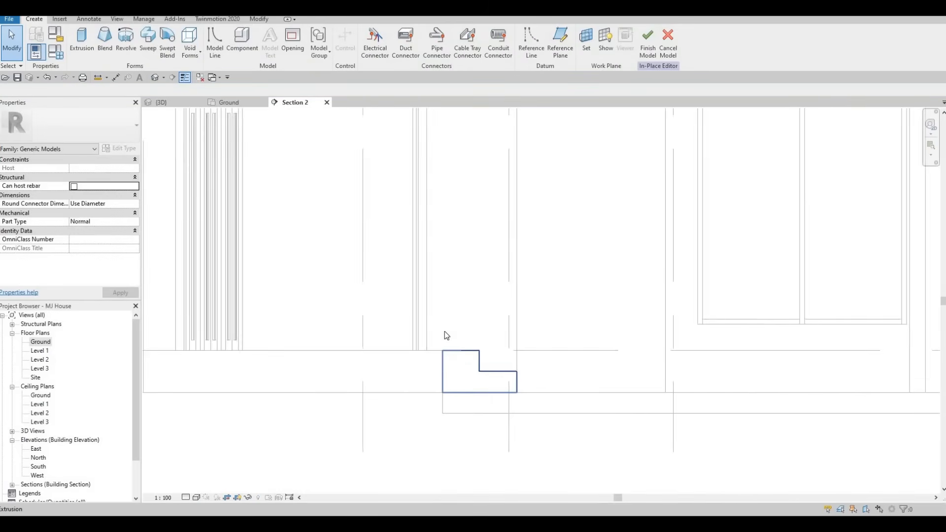
scroll(444, 329, up, 3)
click(439, 332)
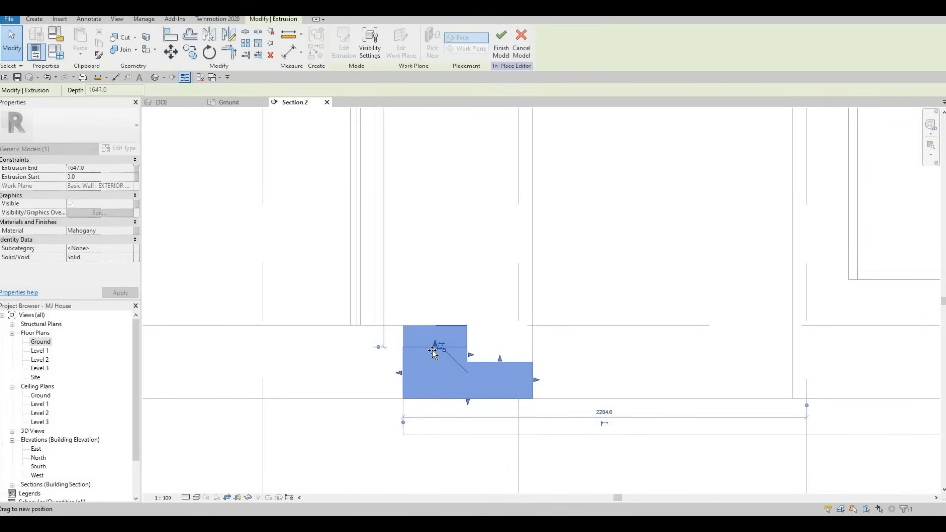
drag(510, 363, 511, 387)
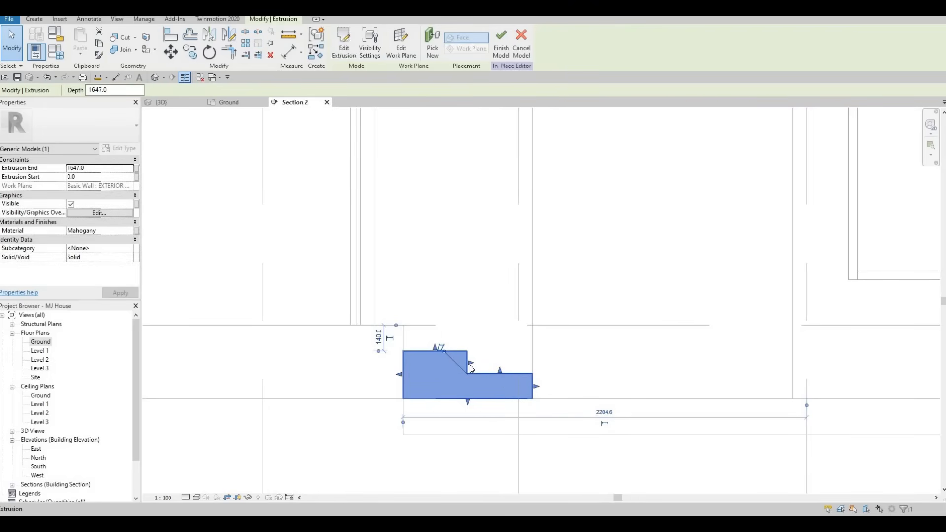
Try to deepen the upper step by moving its riser face outward, and undo that change
drag(474, 364, 472, 364)
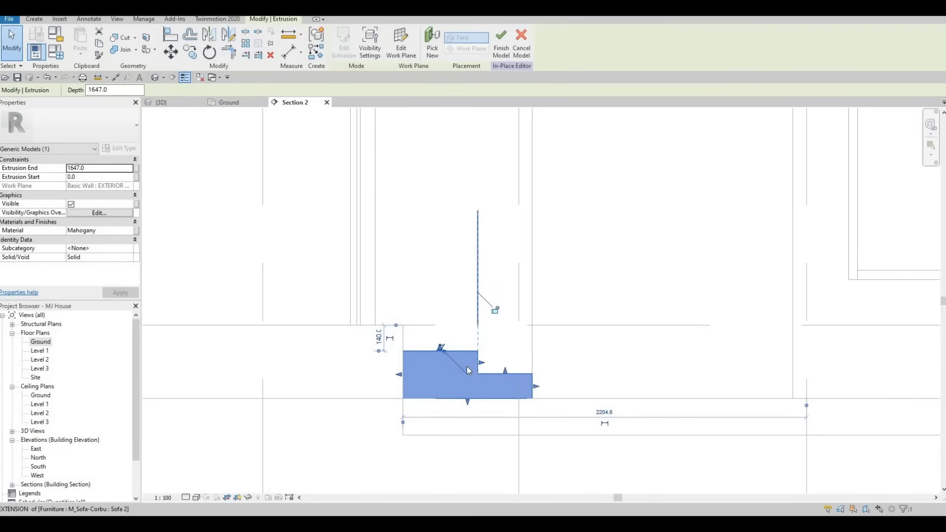
key(ctrl+z)
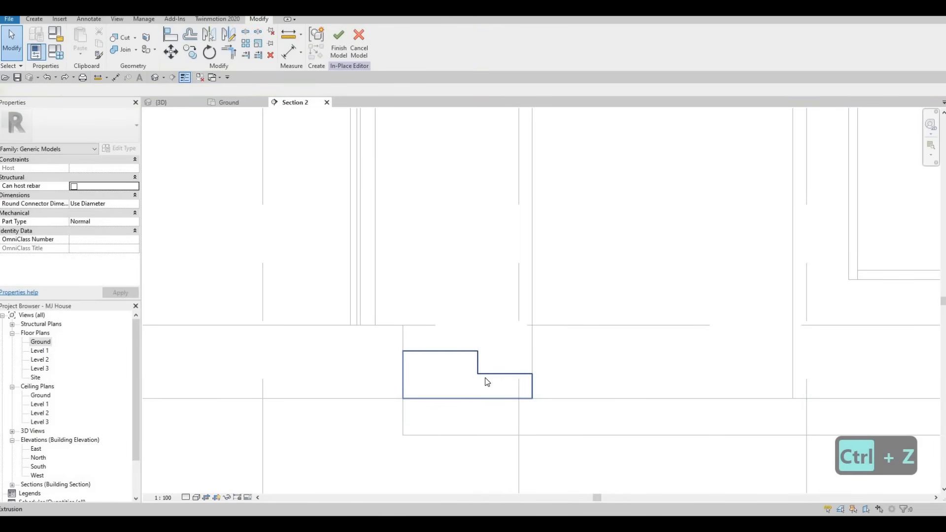
key(ctrl+z)
key(Escape)
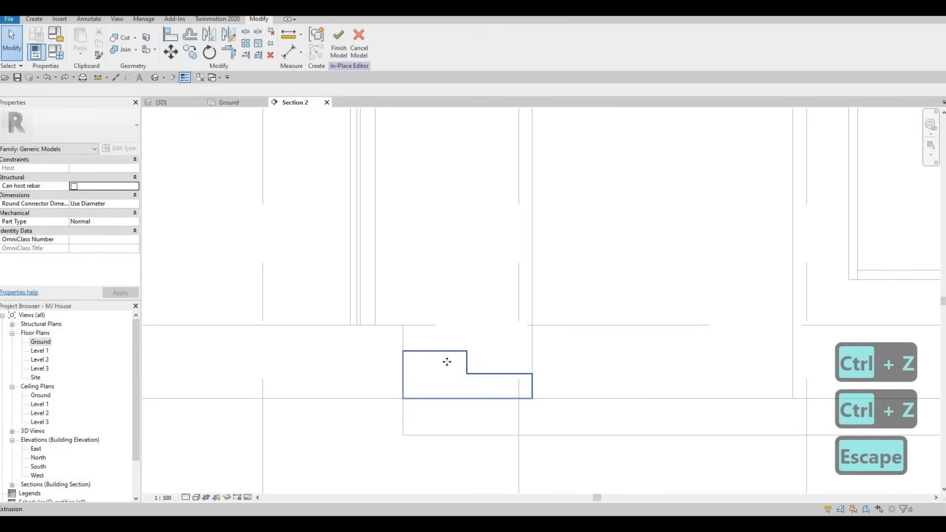
Lower the top face of the upper step to about 155 mm below the raised floor level
click(443, 352)
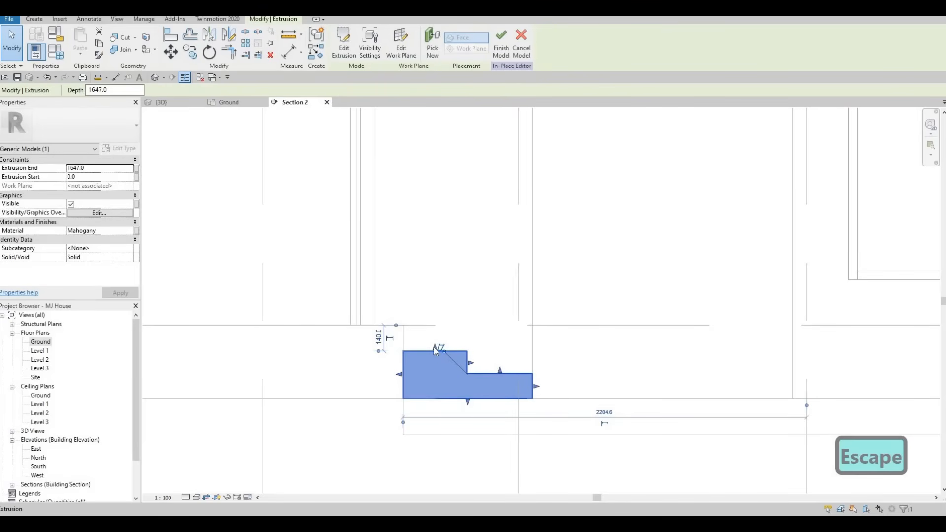
scroll(438, 352, up, 3)
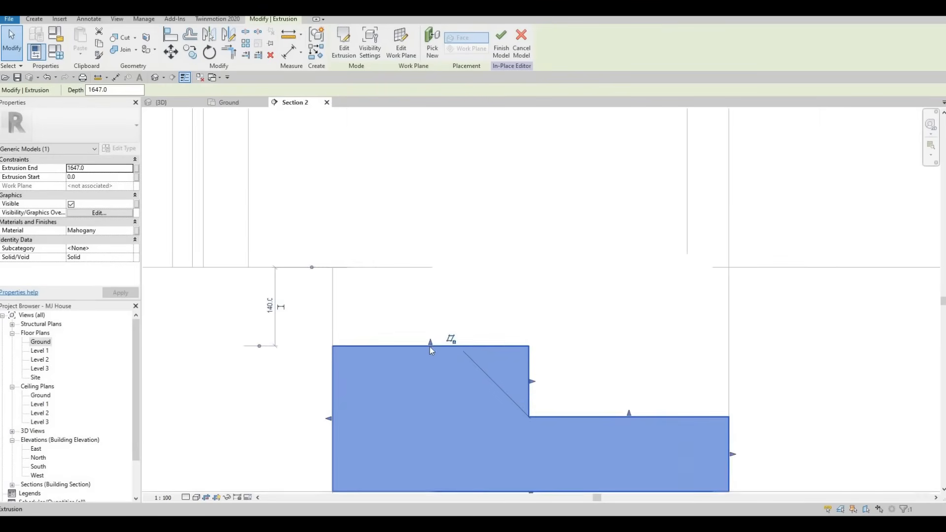
key(Escape)
click(430, 348)
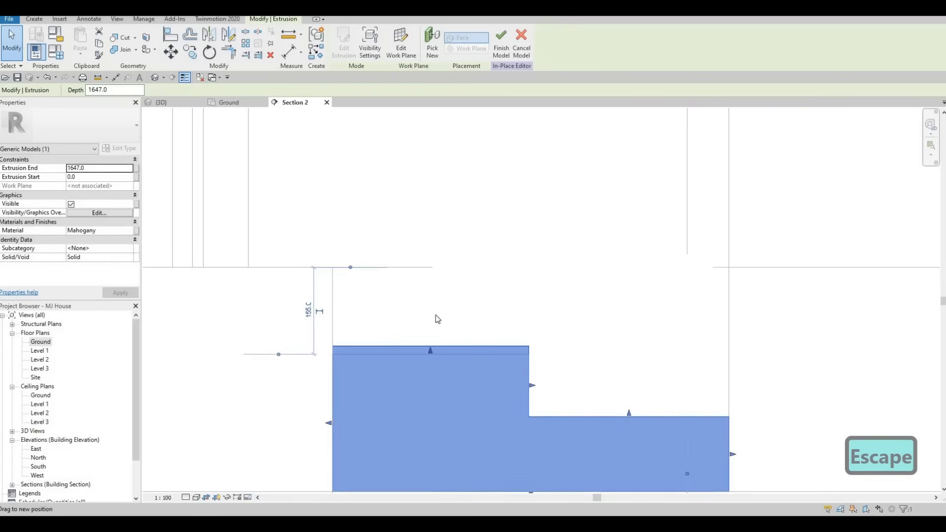
scroll(436, 318, down, 2)
key(Escape)
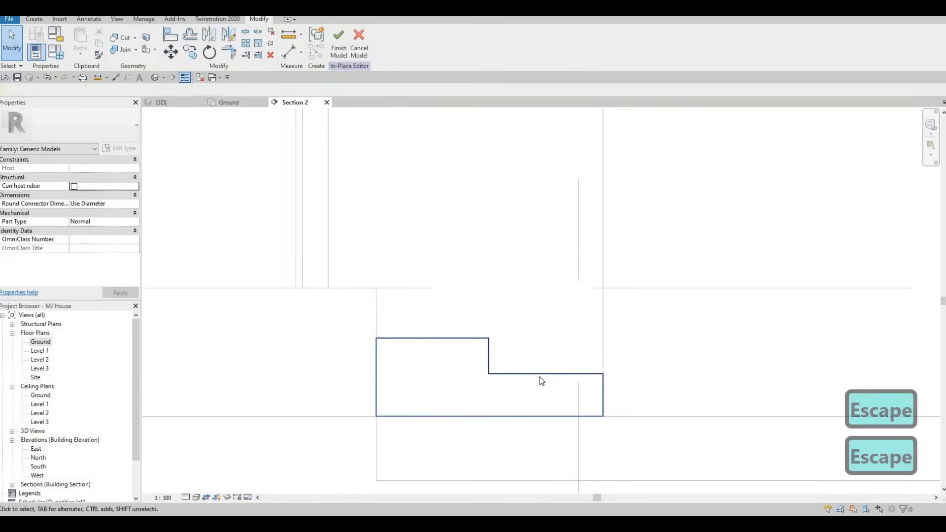
Move the upper step's riser face slightly outward and finish the in-place steps model
click(493, 353)
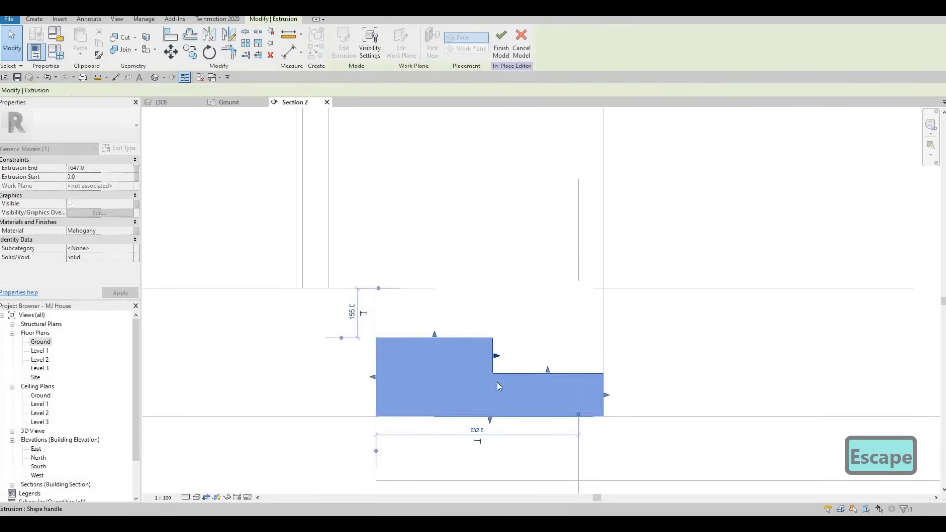
key(Escape)
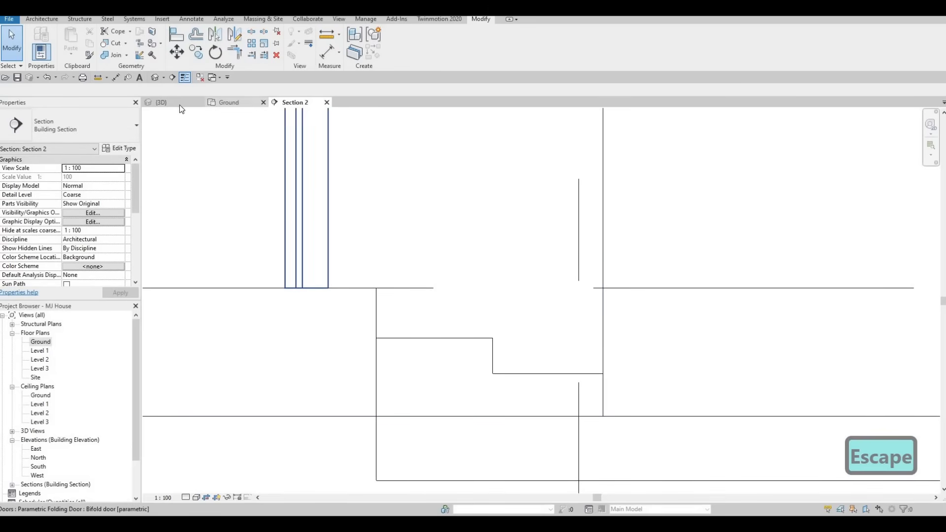
Examine the reshaped steps and the surrounding terrace in the 3D view
click(228, 102)
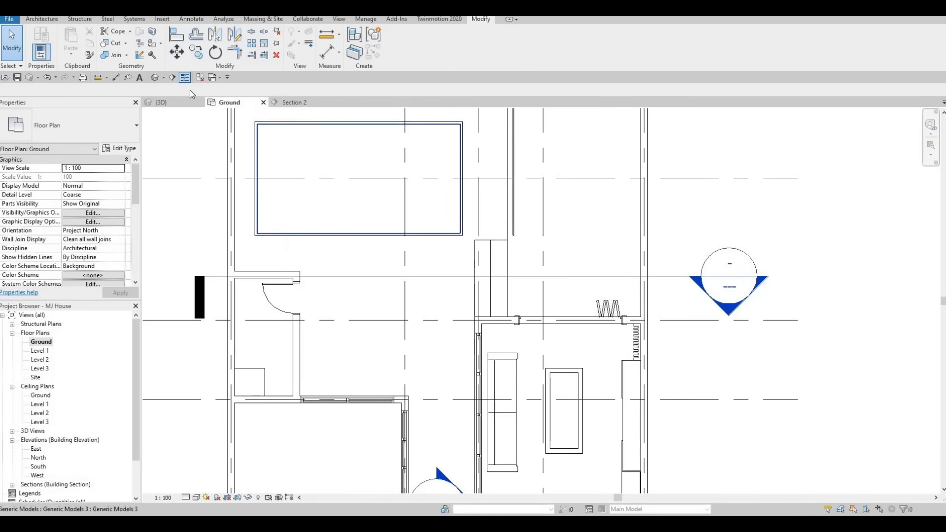
click(162, 102)
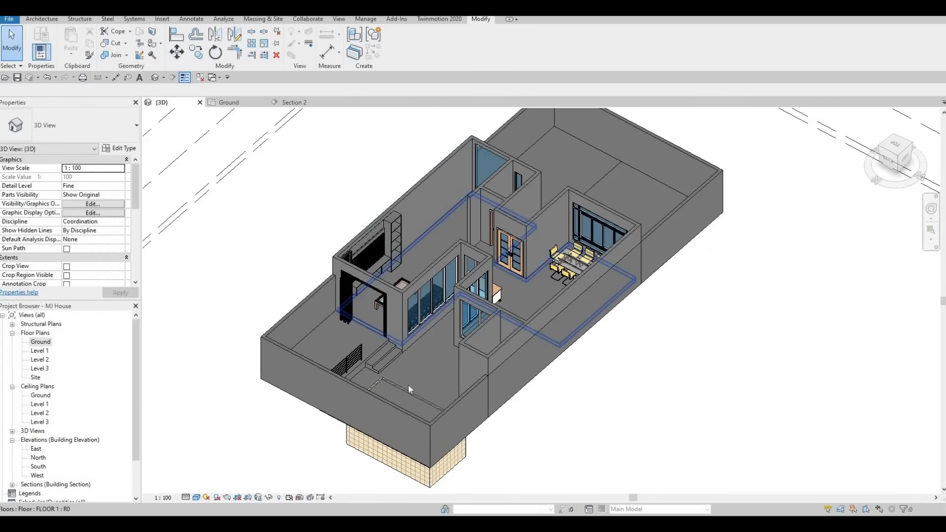
shift+middle_drag(408, 383, 430, 378)
scroll(391, 339, up, 3)
scroll(419, 376, up, 3)
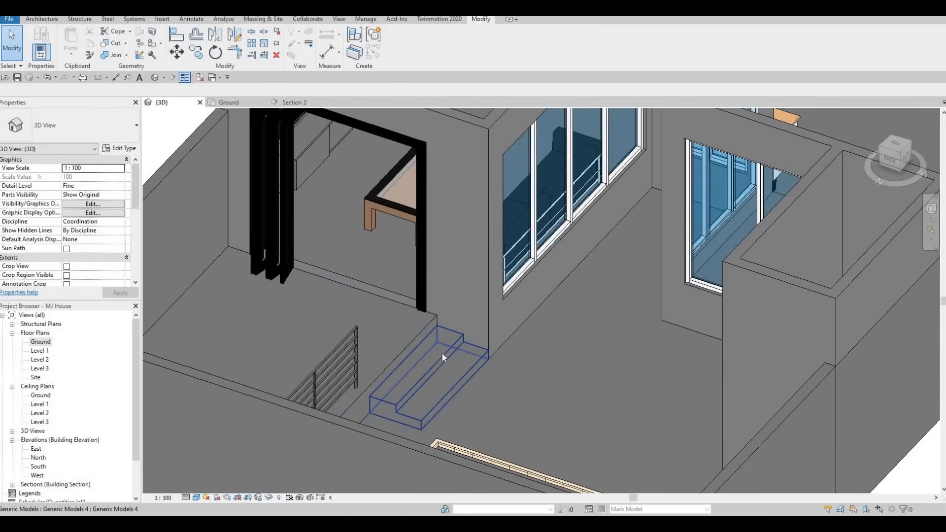
scroll(413, 374, up, 1)
shift+middle_drag(412, 374, 504, 337)
middle_drag(386, 355, 248, 362)
scroll(493, 347, down, 2)
middle_drag(576, 370, 281, 381)
scroll(384, 368, down, 1)
shift+middle_drag(388, 366, 417, 365)
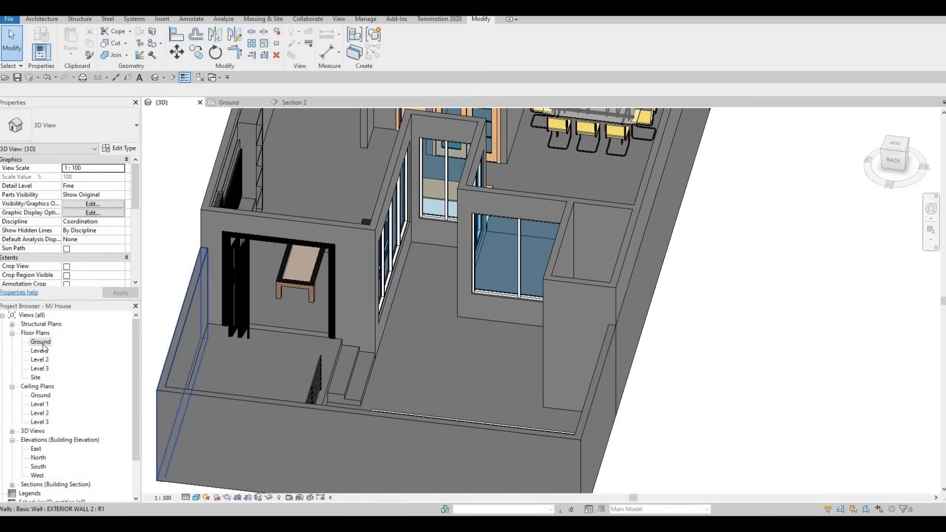
Move the Section 2 line in the Ground plan so that it cuts through the pool
key(ctrl+Tab)
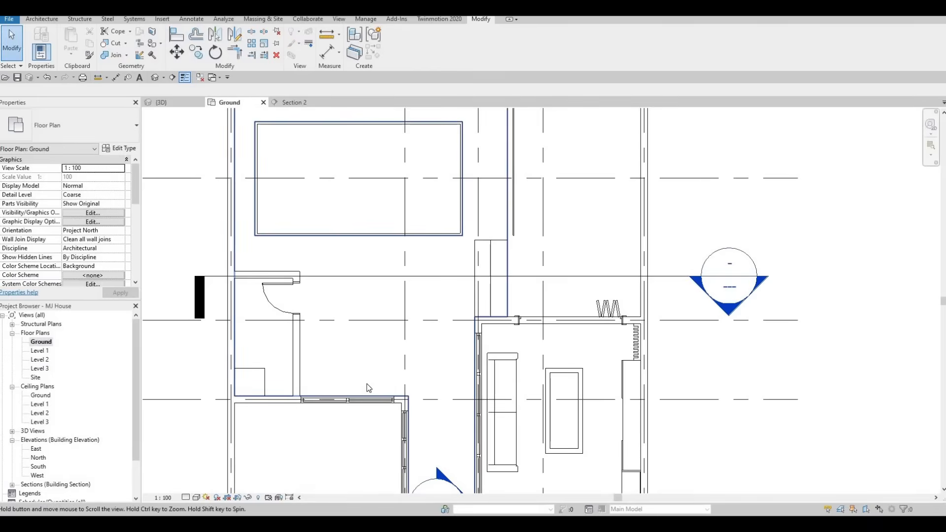
scroll(366, 383, down, 3)
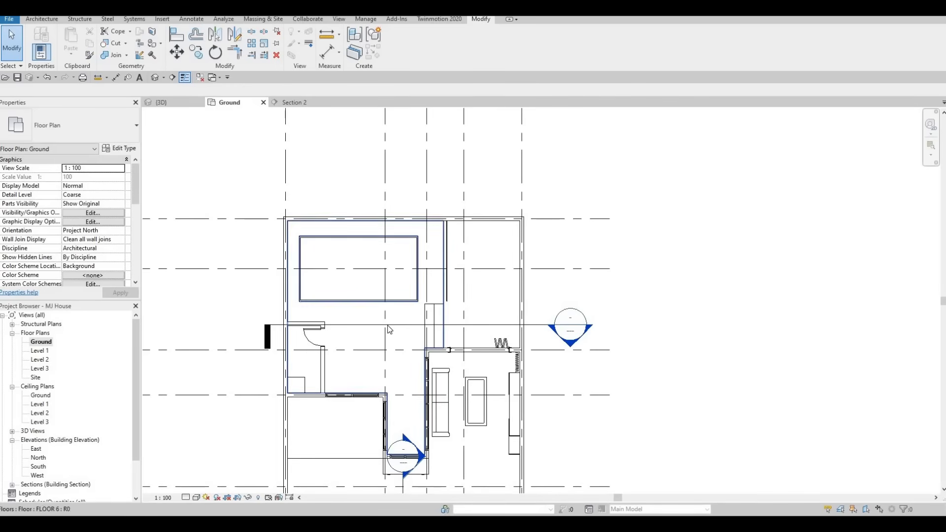
drag(393, 325, 386, 264)
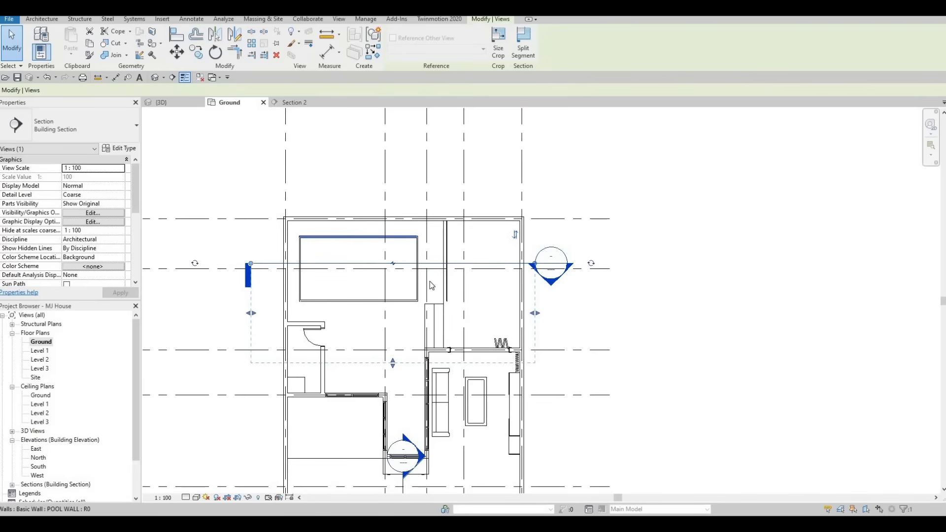
scroll(426, 249, up, 5)
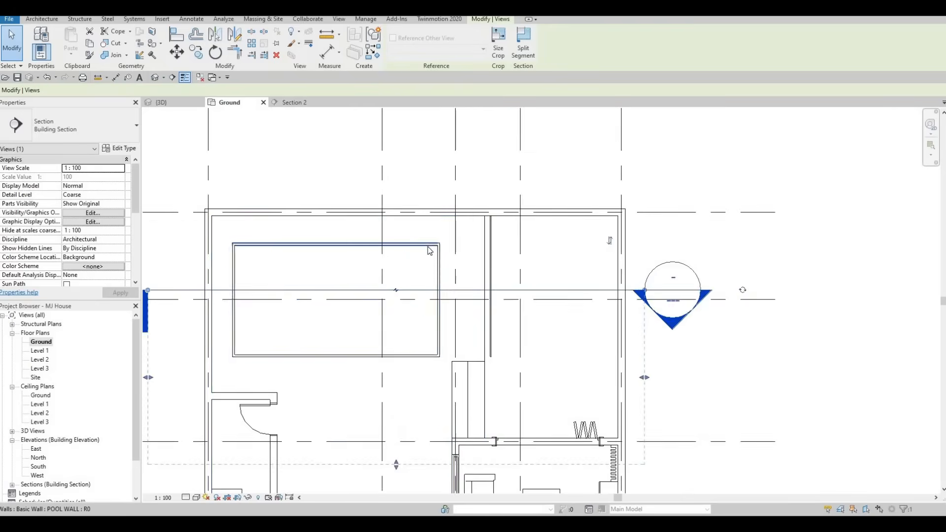
key(Escape)
Check the layer structure and material of the POOL WALL type on the pool's long wall, and close it without changes
scroll(437, 252, up, 2)
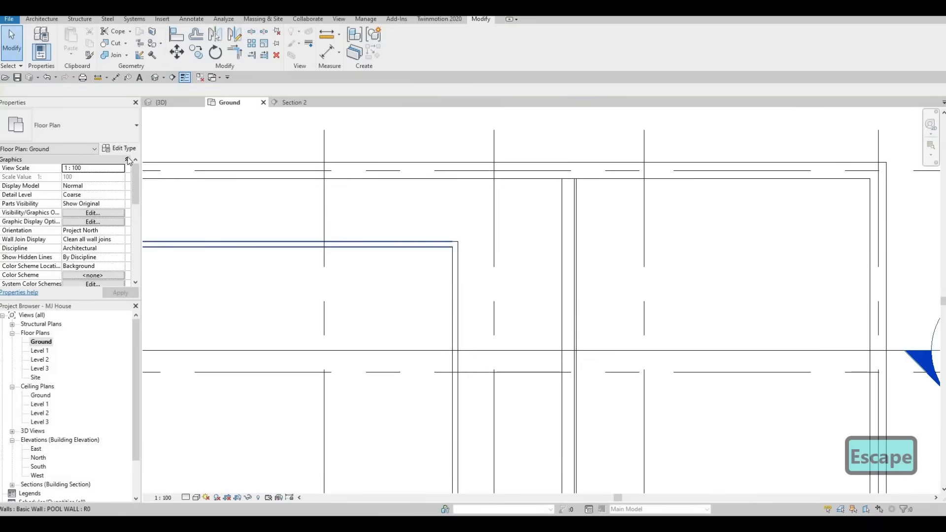
click(437, 247)
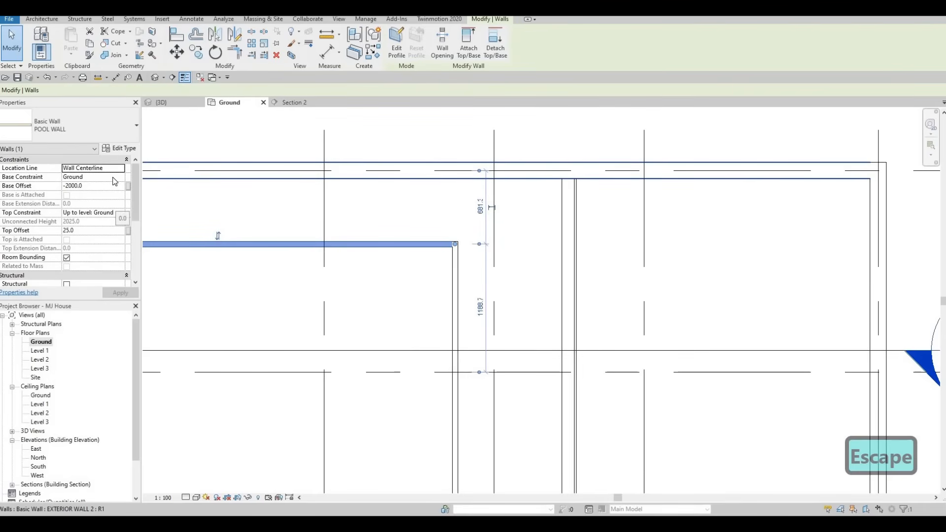
click(120, 148)
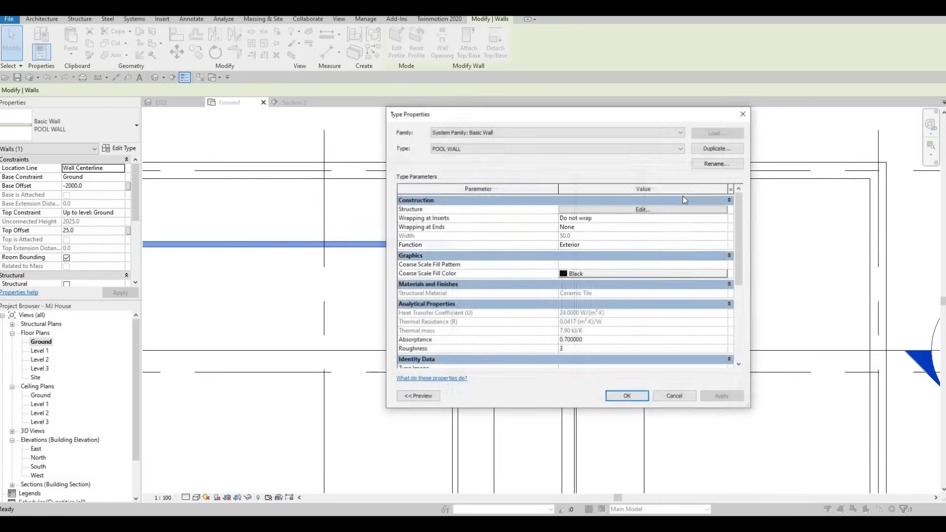
click(561, 210)
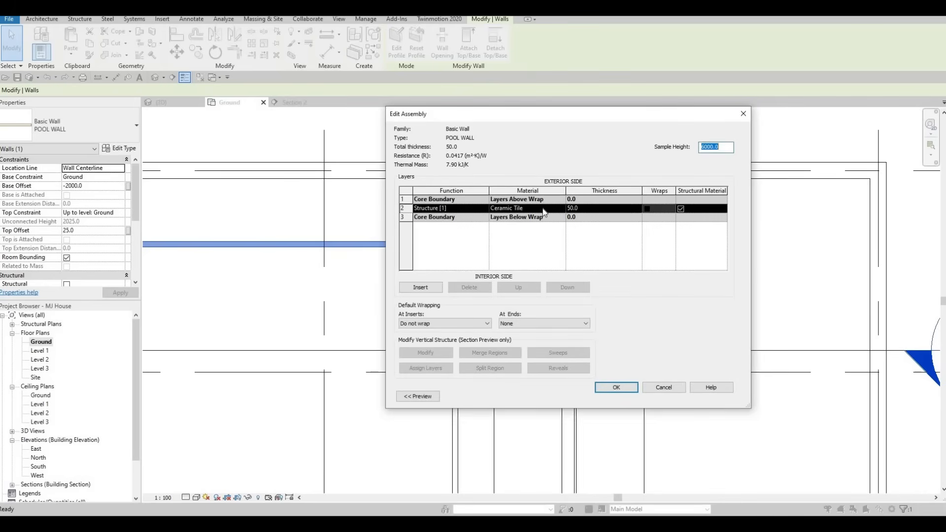
click(542, 210)
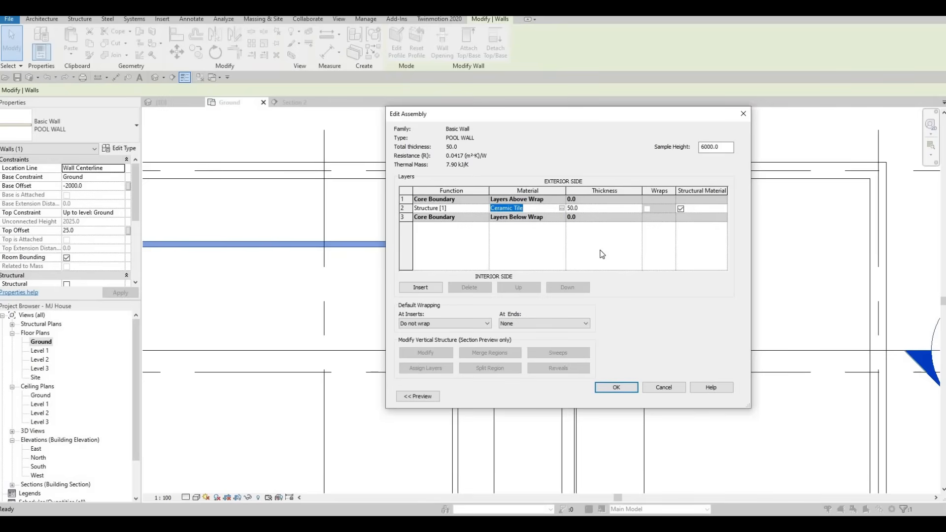
key(ctrl+c)
key(Escape)
key(Escape)
key(Escape)
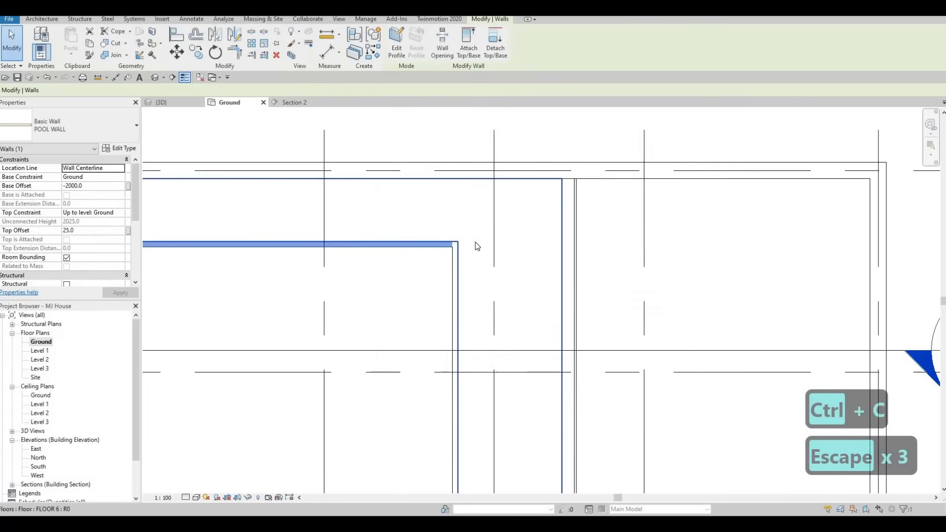
Open Section 2 from its marker in the Ground plan and bring the whole pool into view
scroll(454, 217, down, 3)
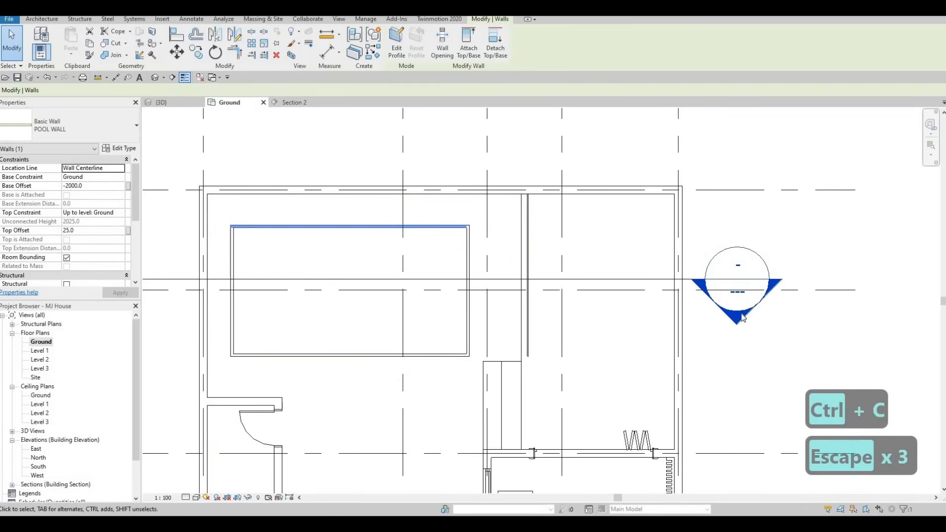
key(Escape)
double_click(741, 321)
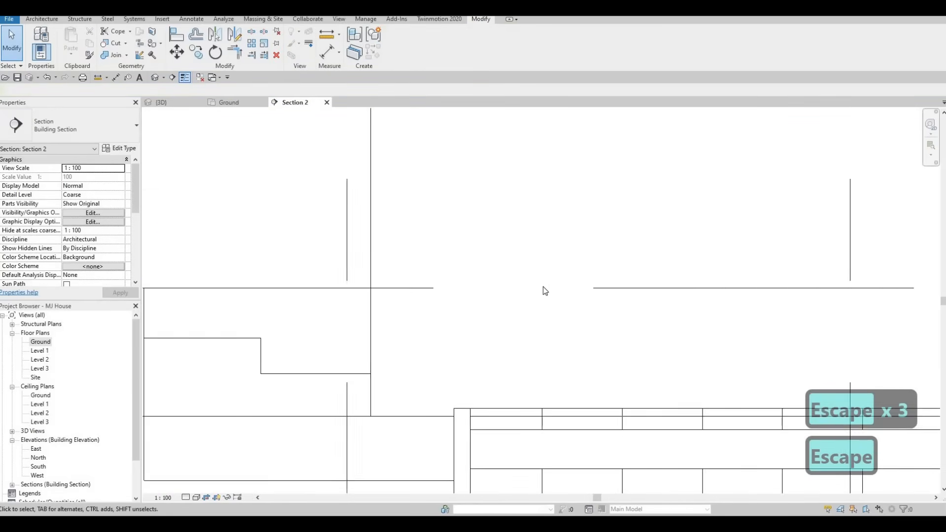
scroll(446, 266, down, 5)
key(Escape)
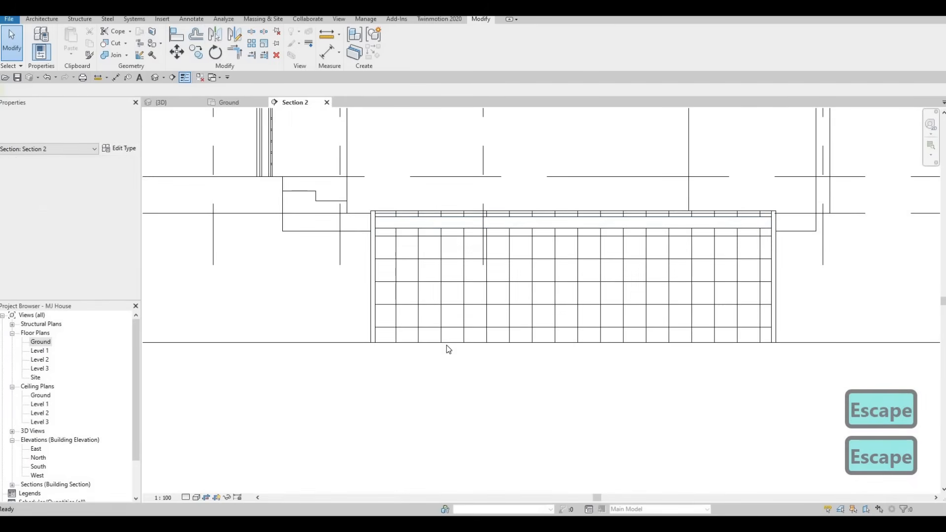
key(Escape)
Select the three pool walls shown in the section and set their base offset to -1000
click(370, 325)
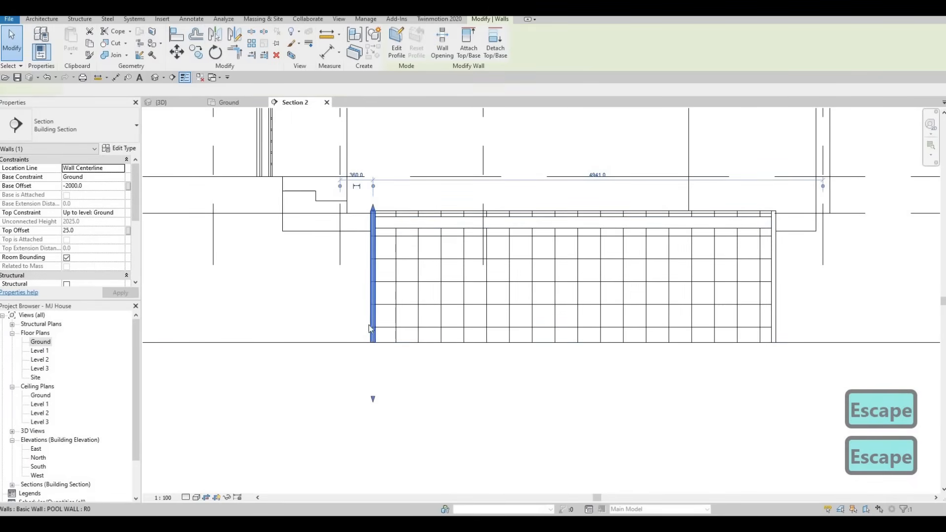
key(Tab)
click(378, 270)
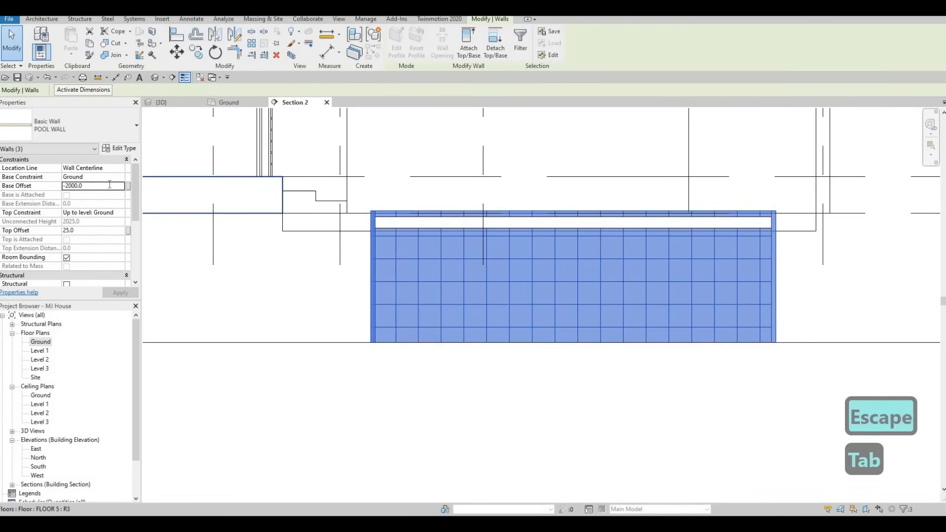
click(110, 185)
text(-10)
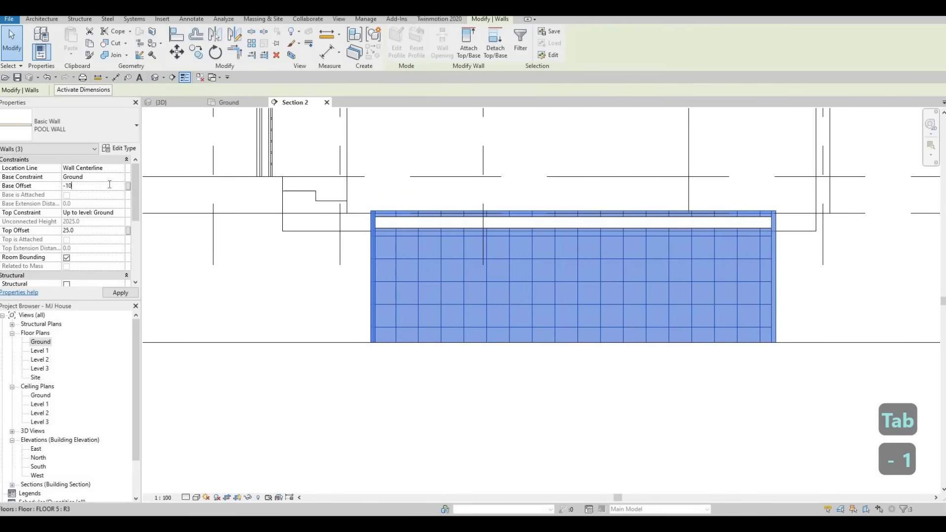
text(00)
key(Return)
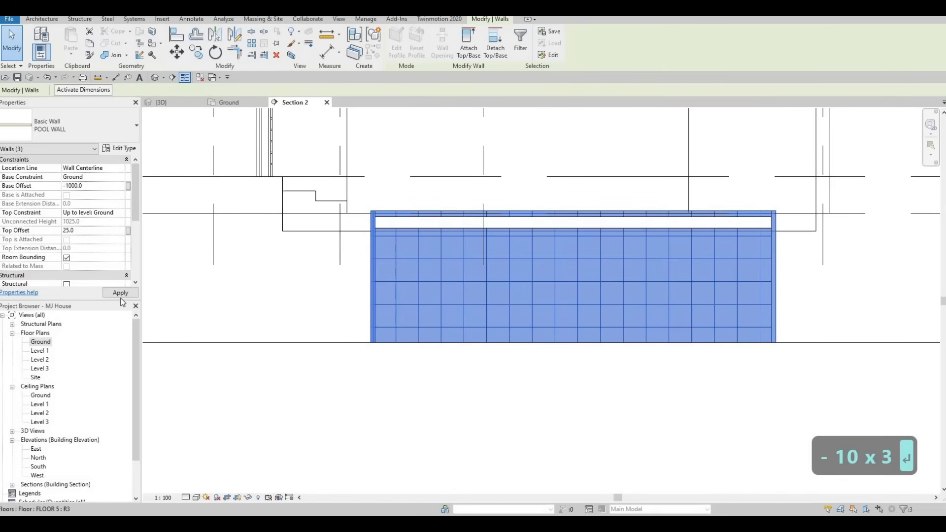
key(Escape)
key(Escape)
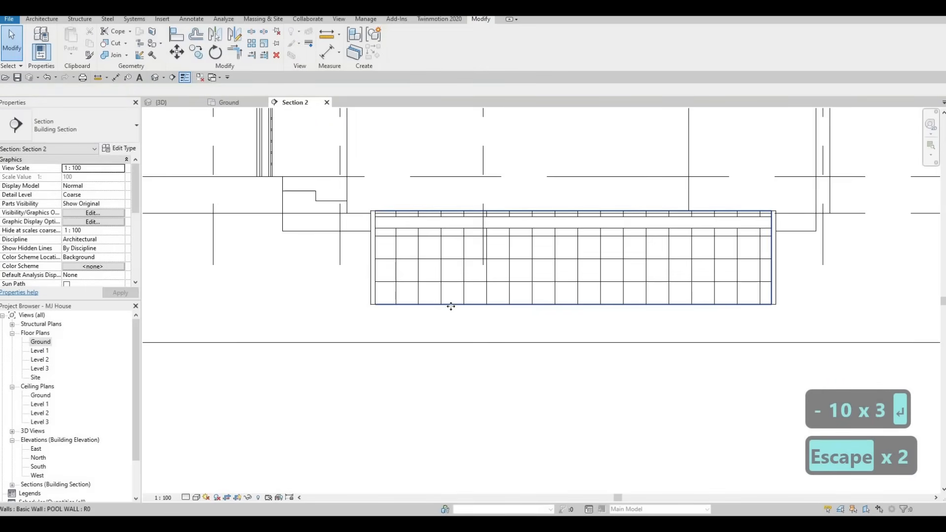
click(450, 305)
key(Escape)
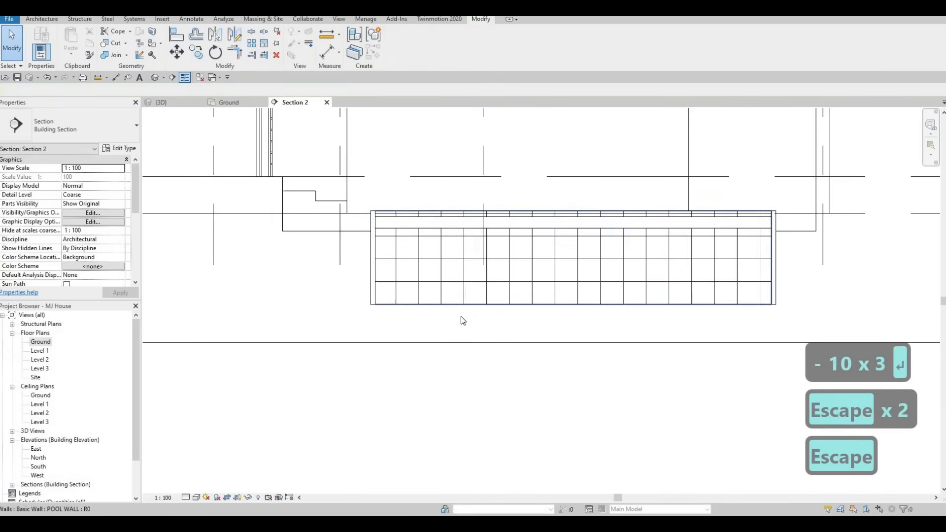
Raise the top face of the pool's water model to the Ground level line
scroll(460, 317, down, 3)
scroll(502, 269, up, 2)
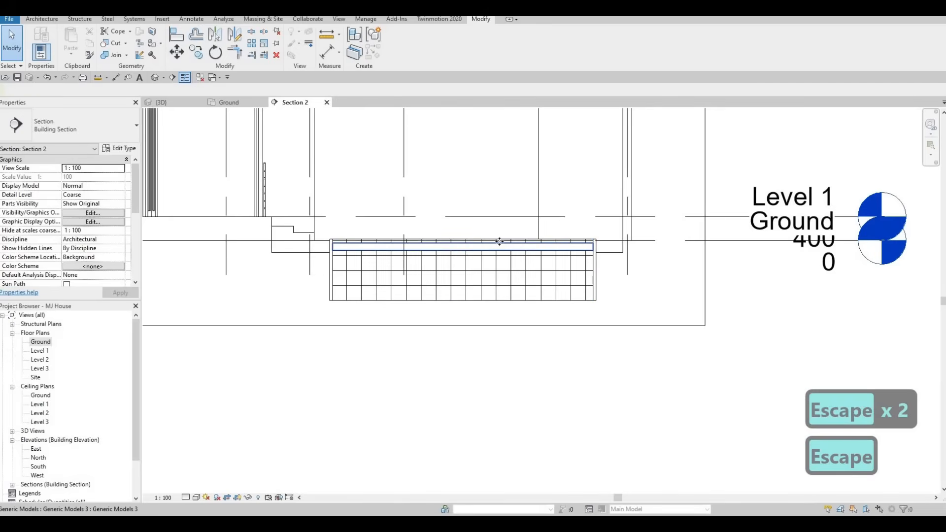
click(460, 256)
scroll(460, 256, up, 2)
scroll(498, 240, up, 2)
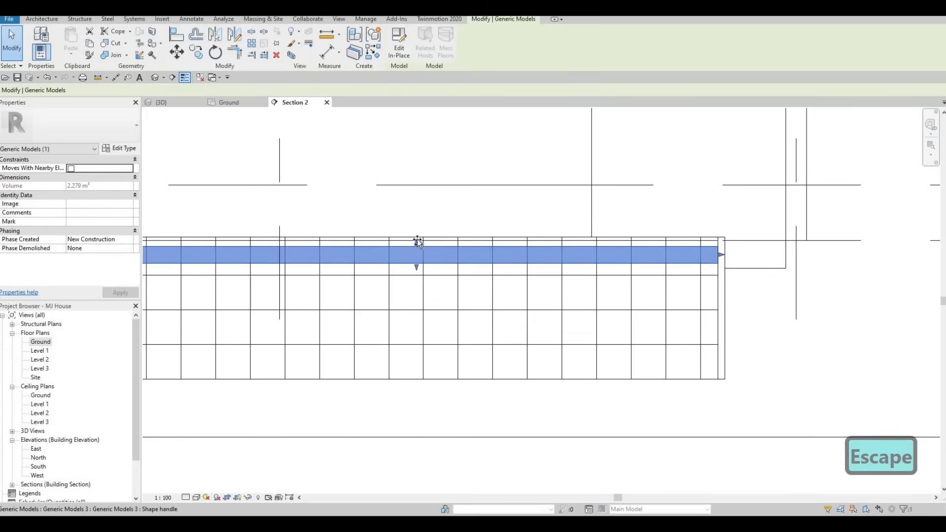
drag(416, 243, 417, 240)
key(Escape)
key(Escape)
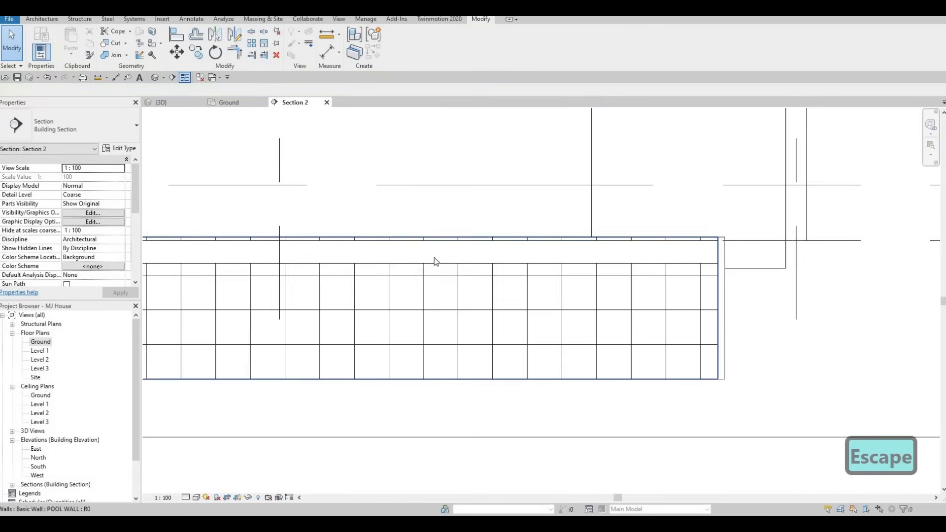
click(418, 270)
scroll(409, 273, down, 3)
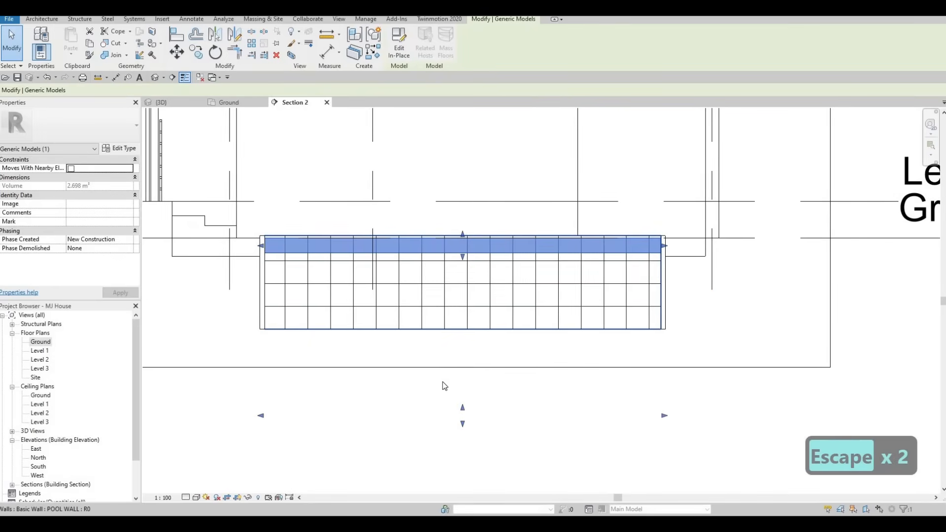
key(Escape)
scroll(408, 330, down, 2)
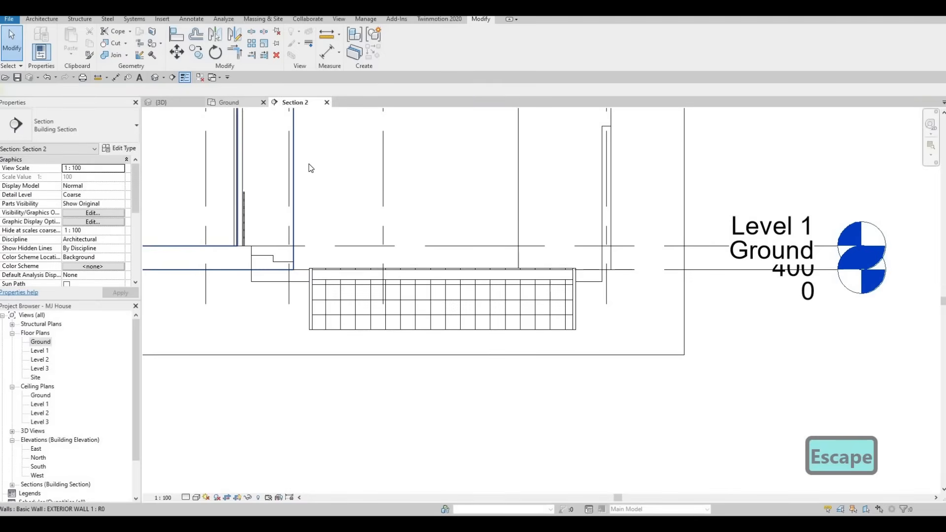
Set the base offset of the remaining deep pool wall to -1000 in the 3D view, and return to Section 2
click(228, 102)
key(ctrl+Tab)
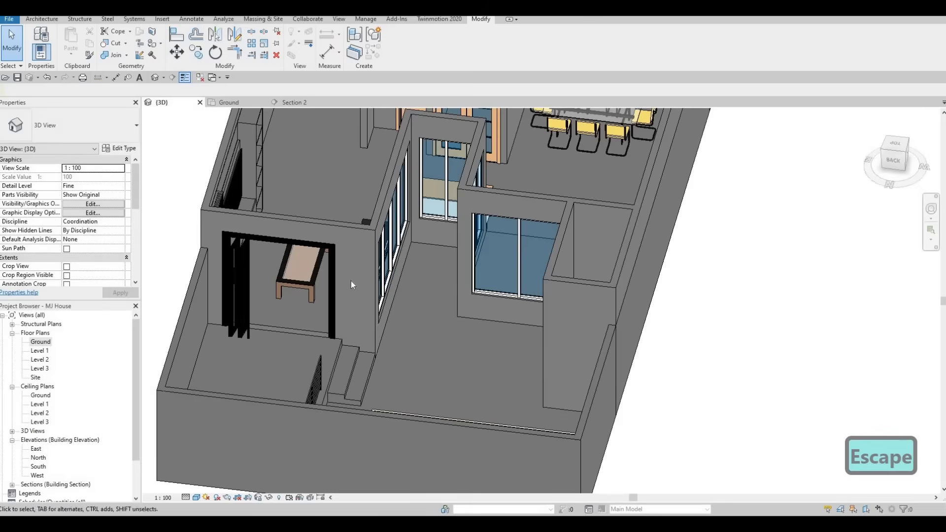
scroll(454, 245, up, 5)
middle_drag(498, 282, 503, 241)
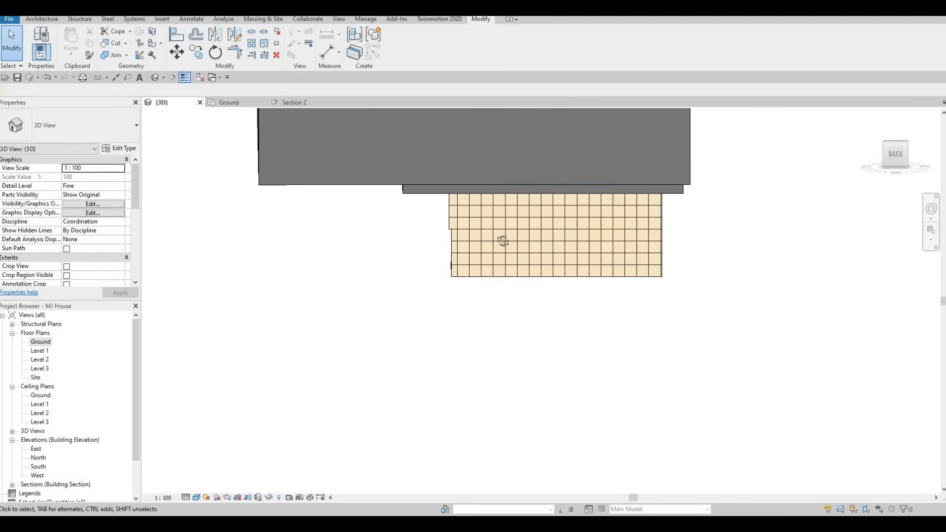
shift+middle_drag(617, 233, 635, 218)
click(634, 217)
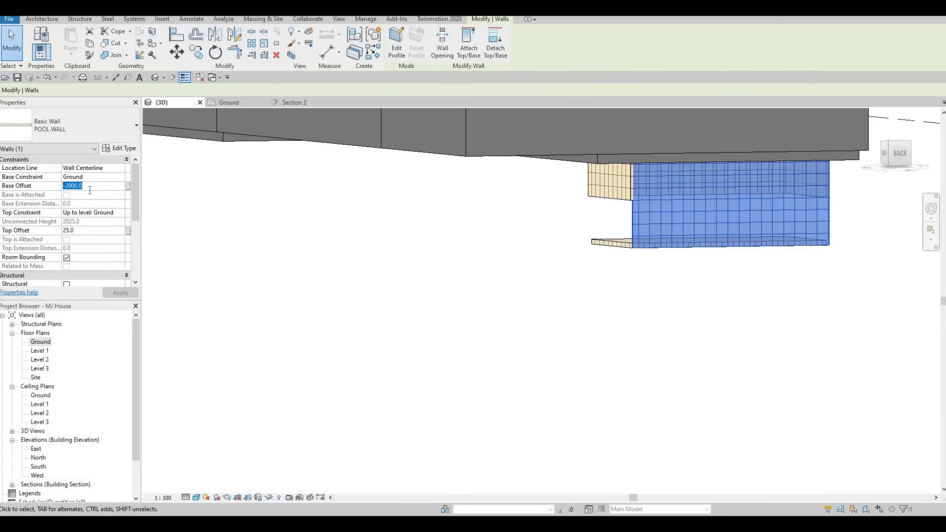
click(90, 189)
text(-100)
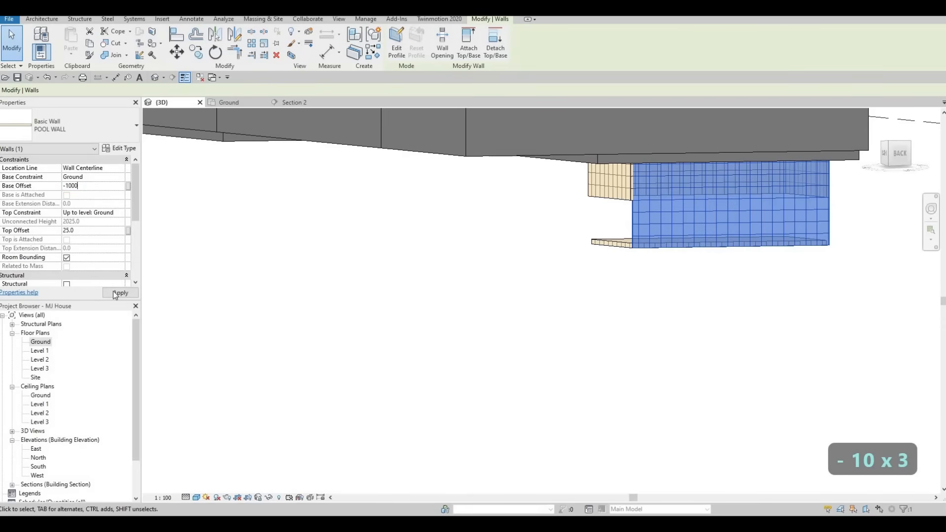
click(299, 106)
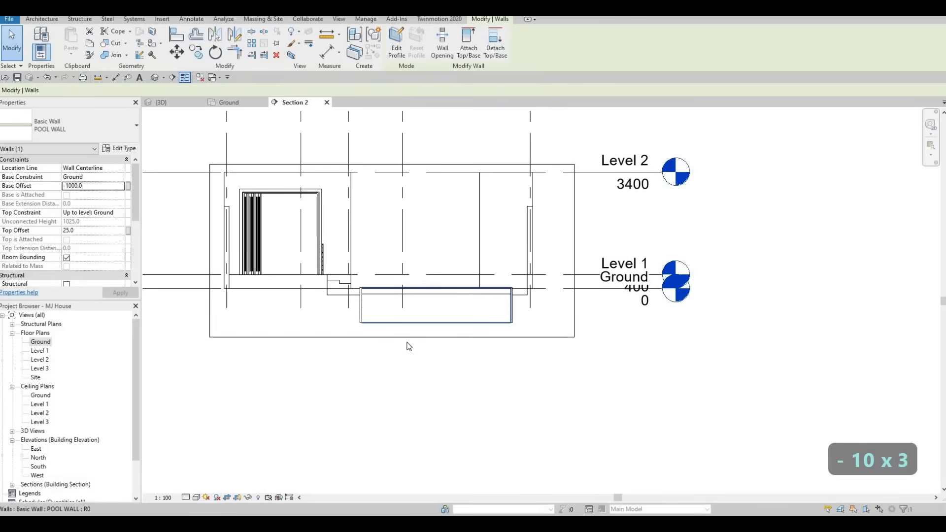
In the 3D view, select the pool's bottom slab model and raise its top face to the underside of the pool walls
scroll(428, 310, down, 2)
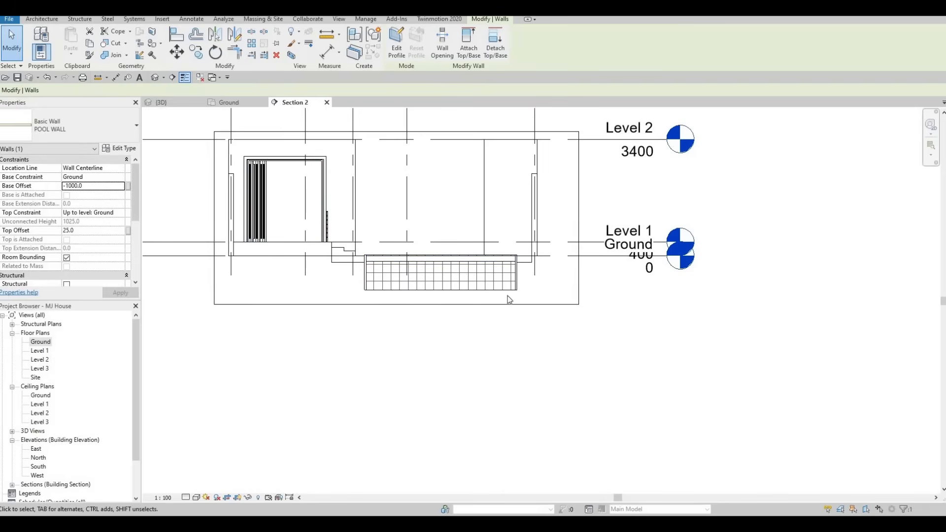
click(644, 244)
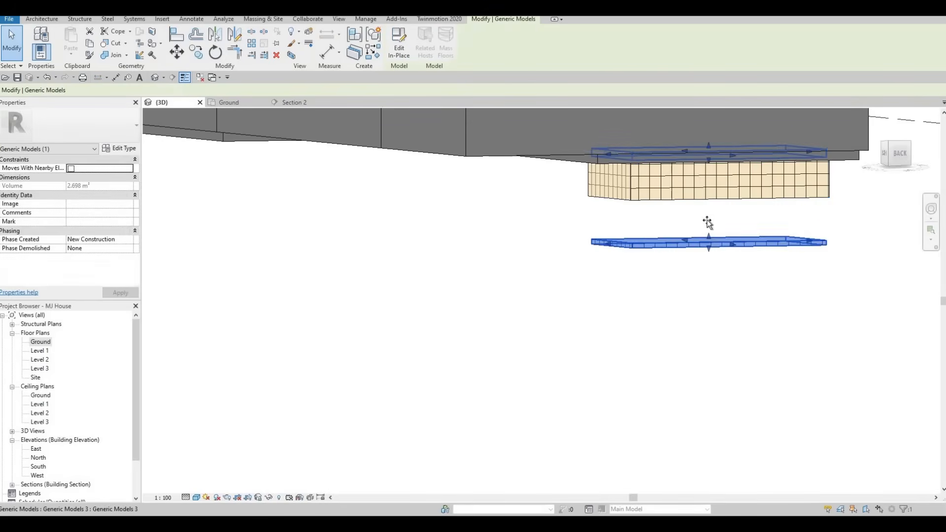
drag(706, 189, 705, 193)
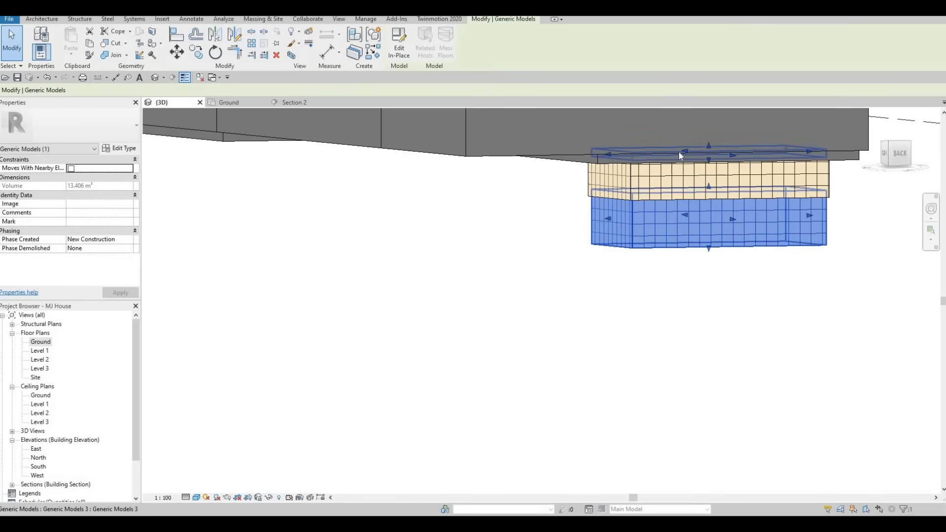
Align the underside of the pool's bottom slab with the bottom face of the pool wall
shift+middle_drag(678, 152, 643, 172)
scroll(643, 171, up, 3)
key(Escape)
key(Escape)
key(Escape)
key(a)
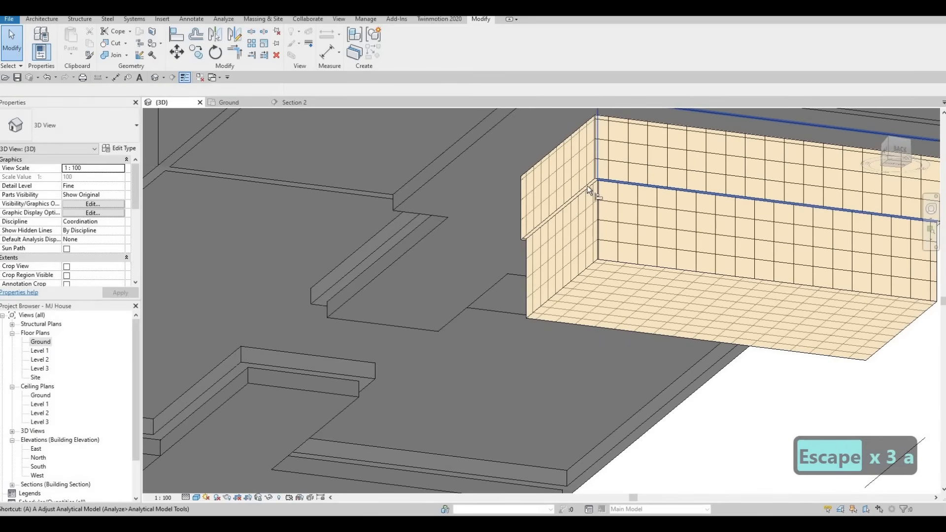
key(l)
key(Tab)
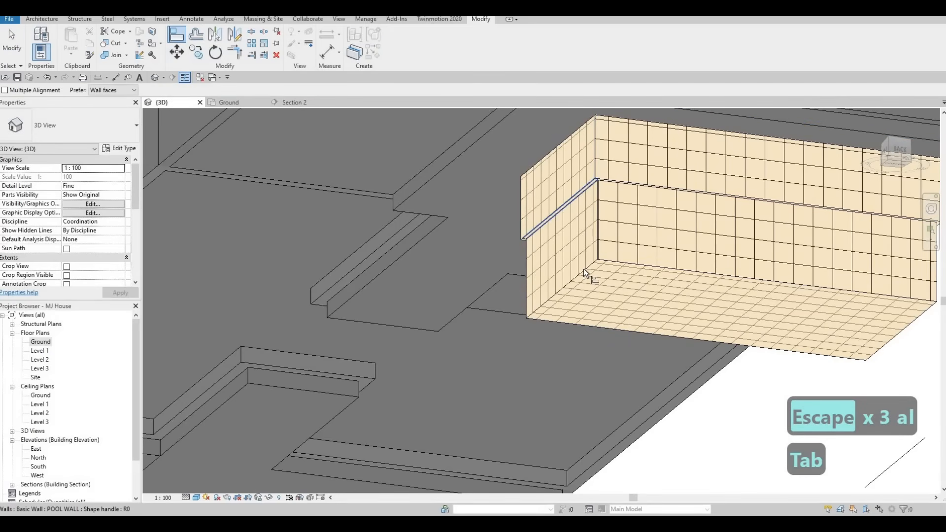
click(582, 192)
click(585, 270)
key(Escape)
key(Escape)
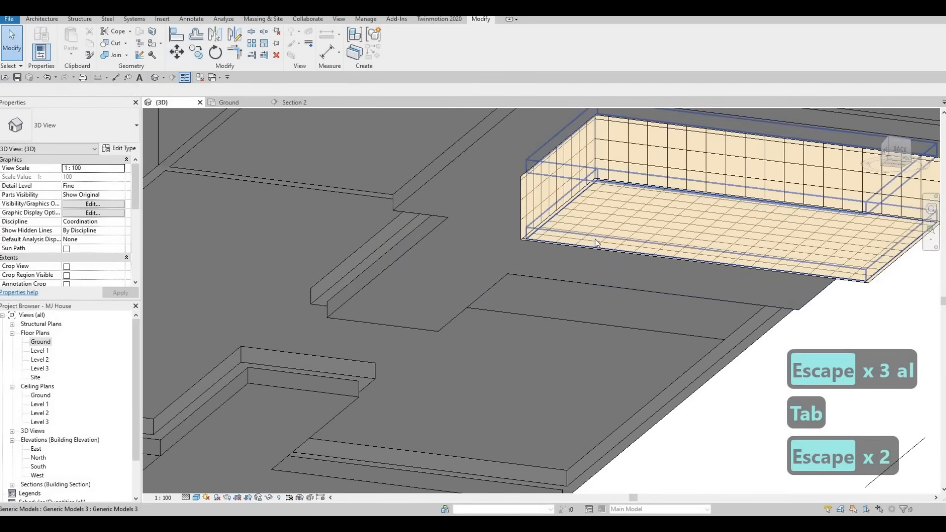
shift+middle_drag(596, 243, 386, 249)
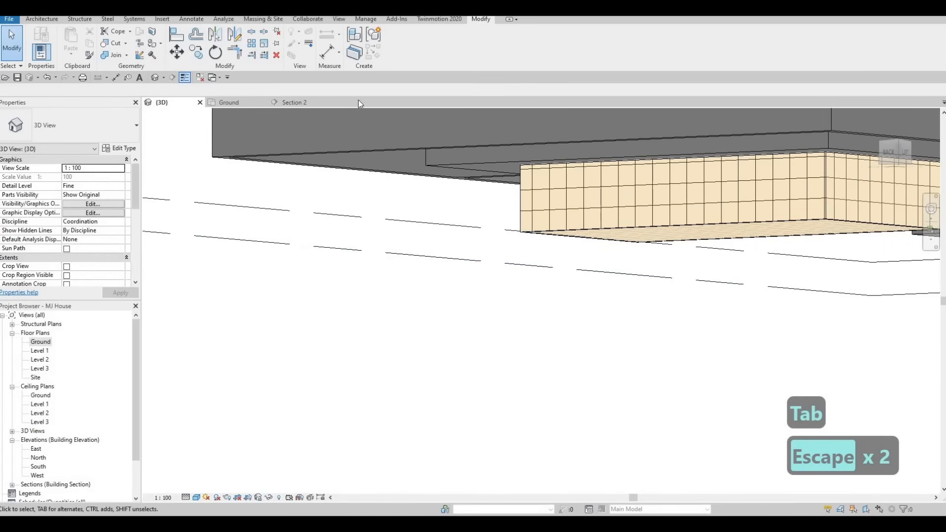
In Section 2, lower the top face of the pool's bottom slab to make it thinner
click(303, 102)
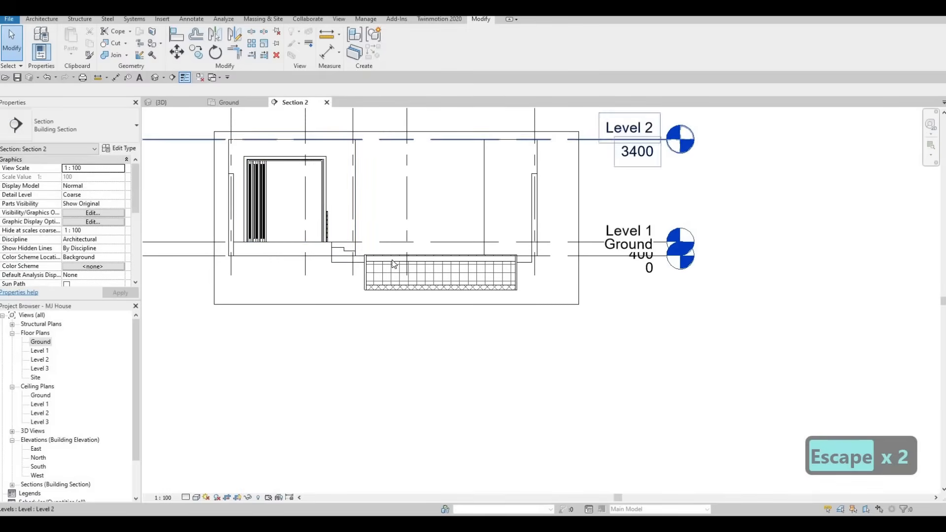
scroll(394, 264, up, 5)
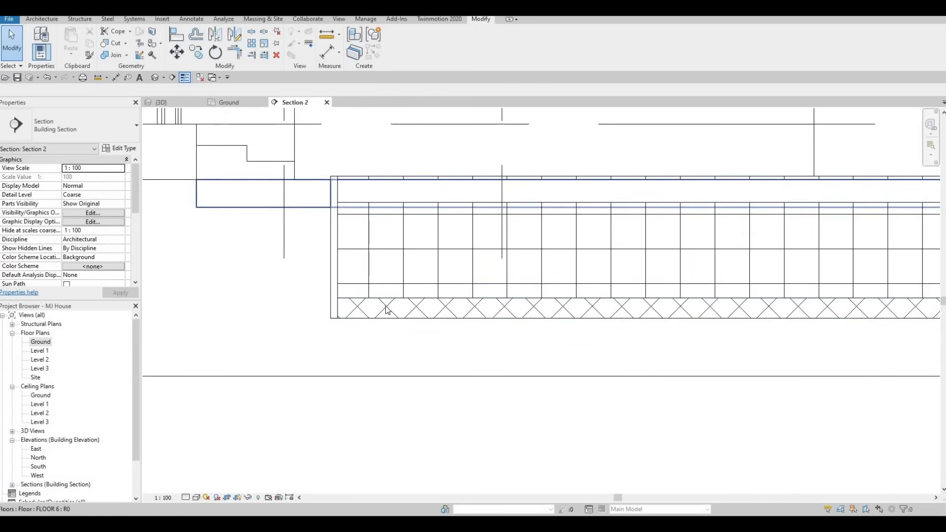
click(645, 303)
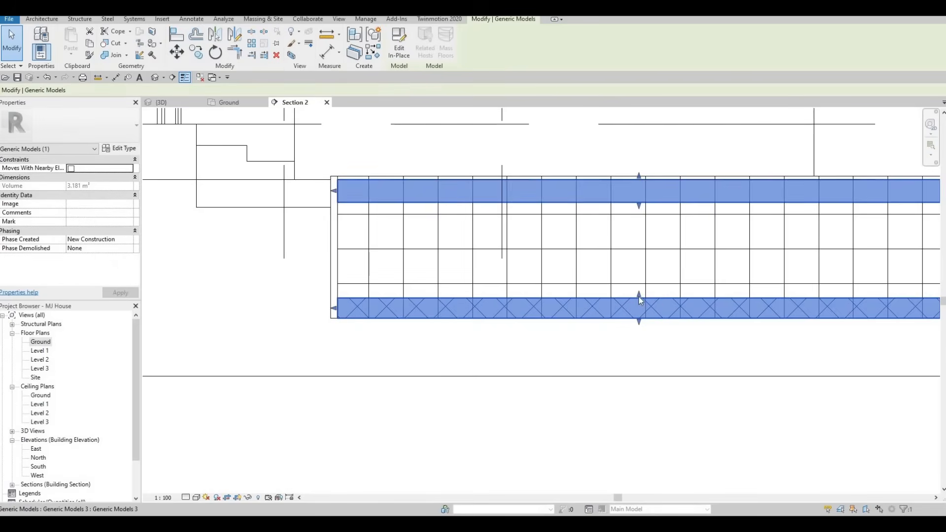
Create a new in-place model in the Generic Models category, accepting its default name
click(42, 19)
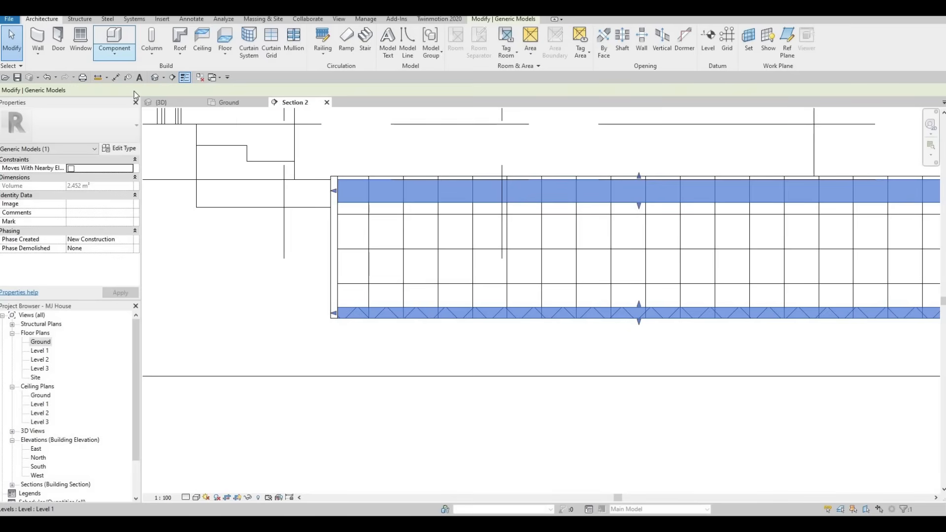
click(115, 49)
click(135, 92)
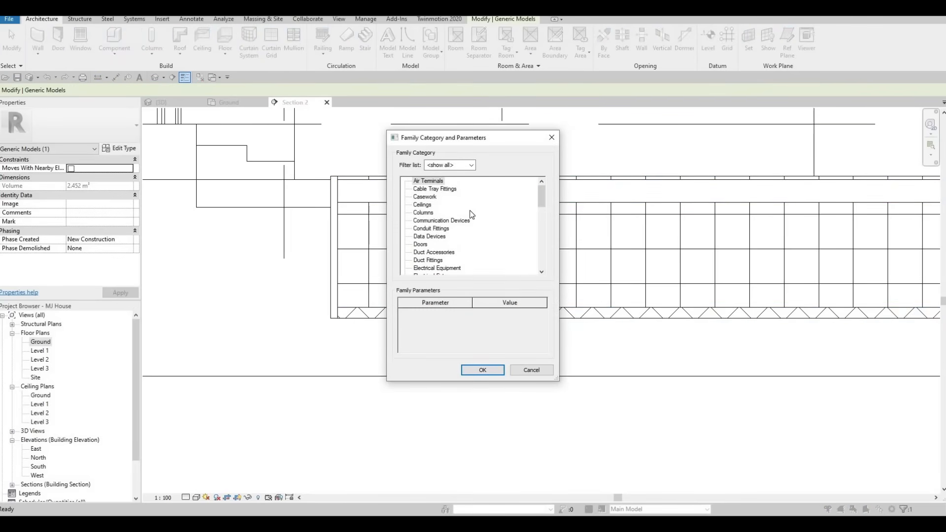
scroll(447, 245, down, 3)
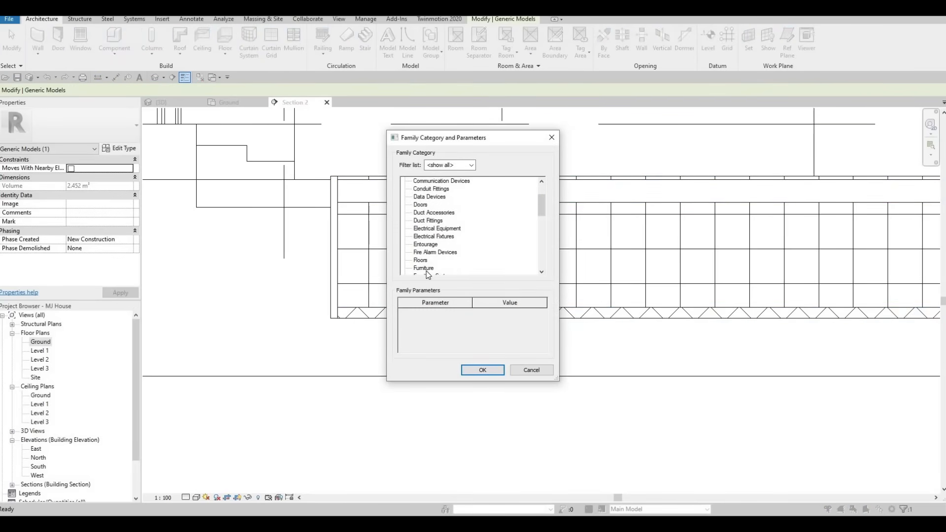
click(483, 370)
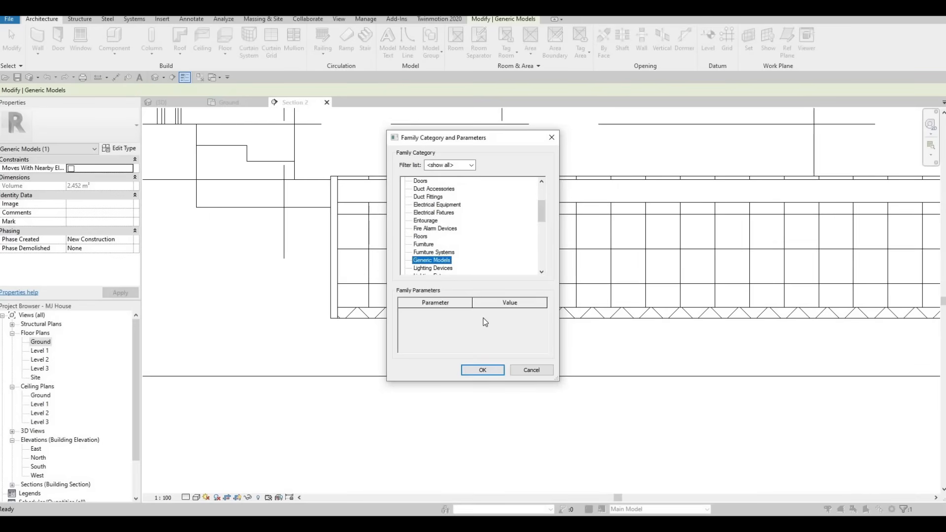
click(469, 283)
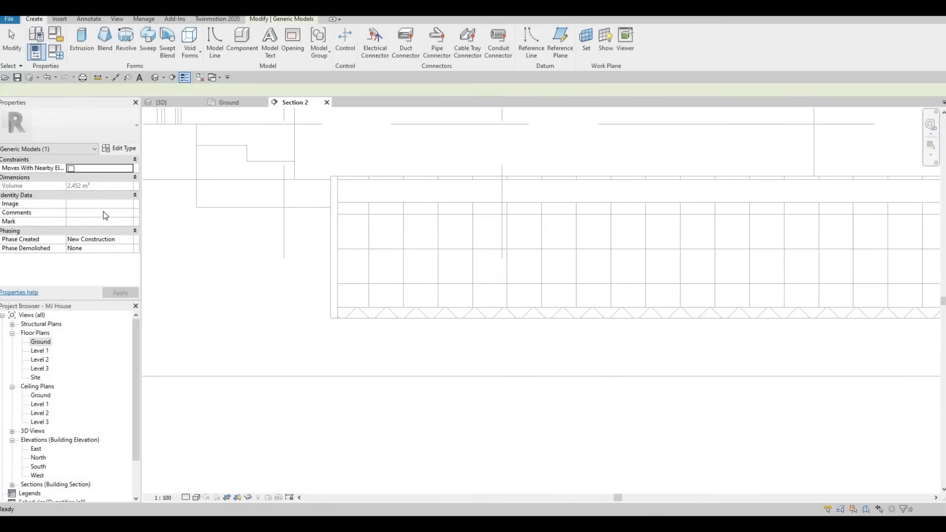
Start an extrusion using the pool wall face as its work plane and set its material to Ceramic Tile
click(85, 44)
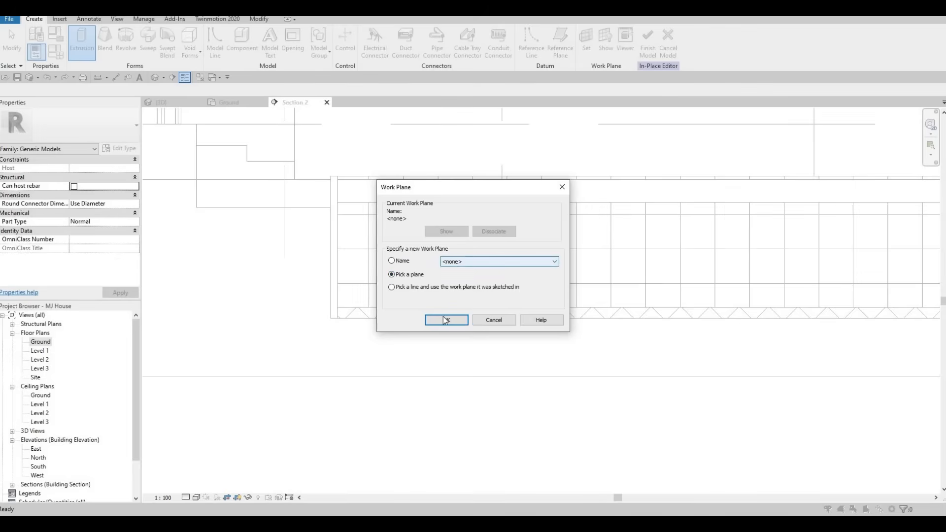
click(447, 320)
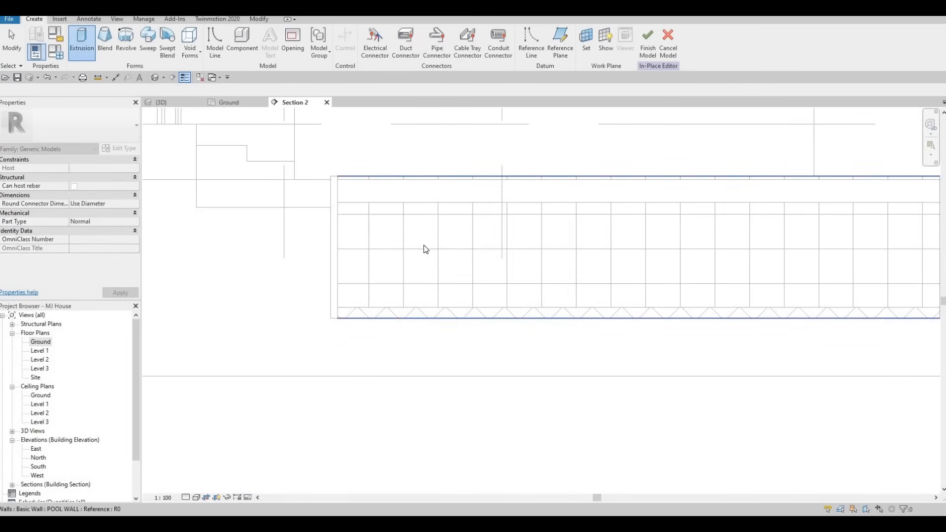
click(365, 251)
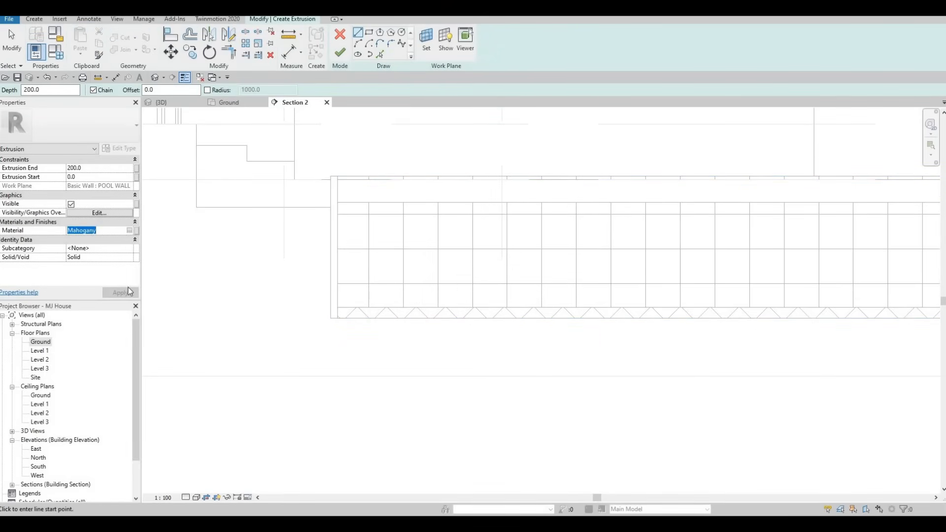
text(Ceramic Tile)
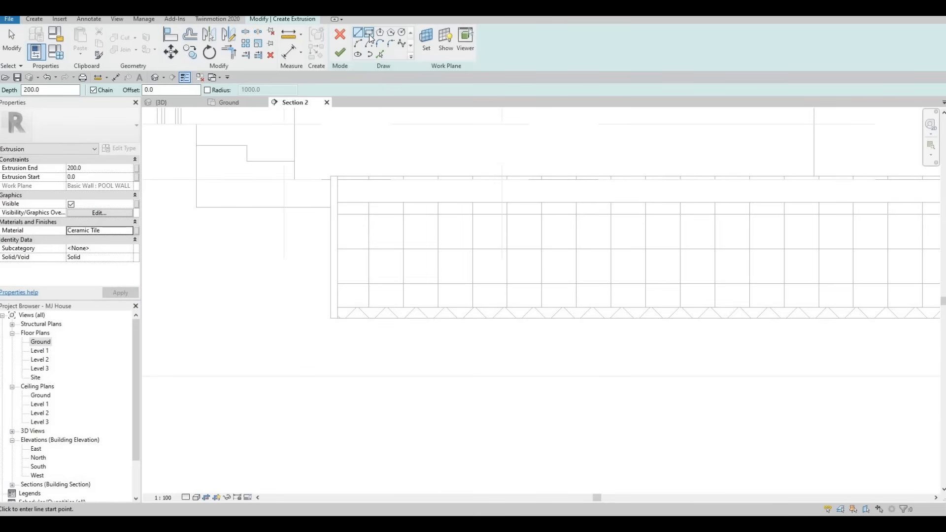
Sketch a rectangle about 1187 by 760 mm at the pool's left end, between the water's underside and the bottom slab
click(370, 33)
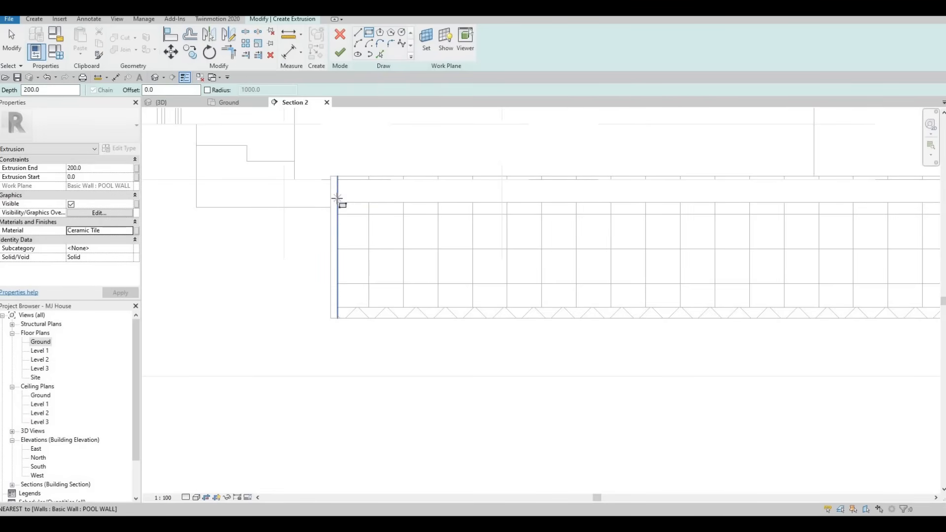
click(337, 203)
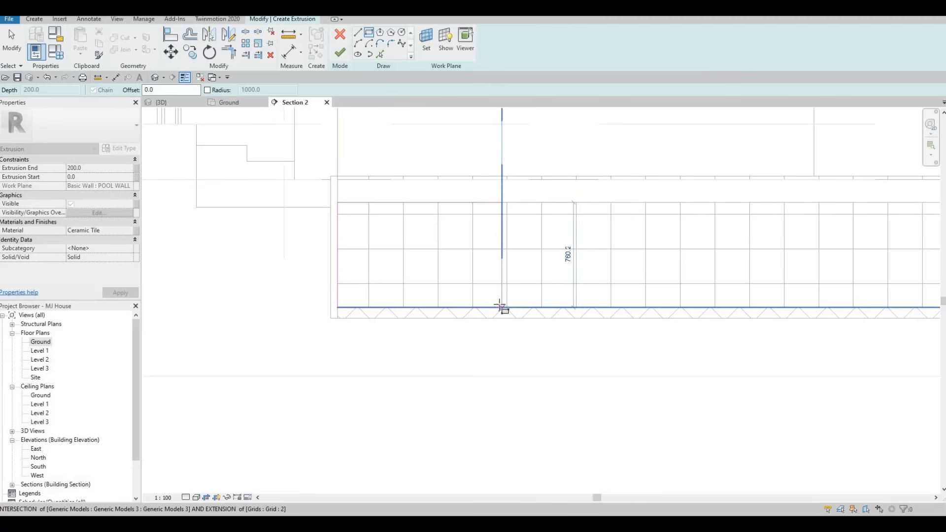
click(502, 256)
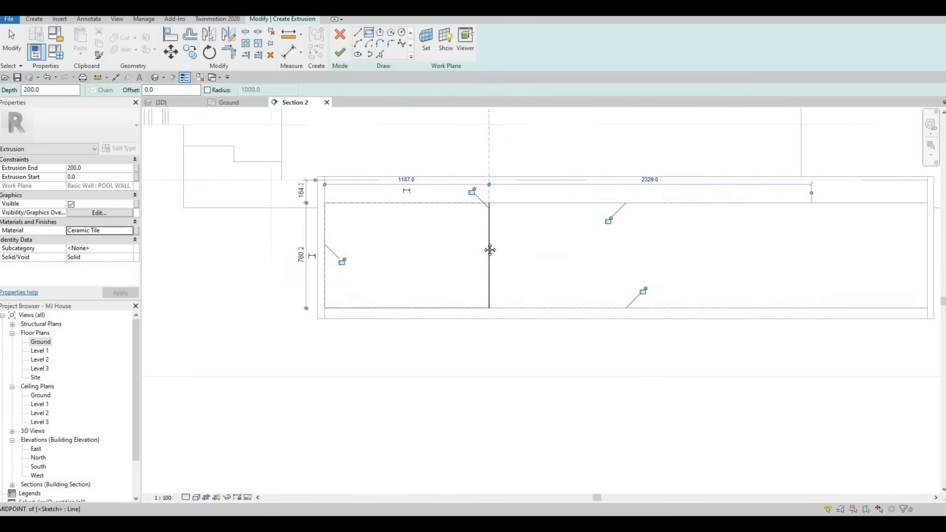
scroll(493, 254, down, 1)
key(Escape)
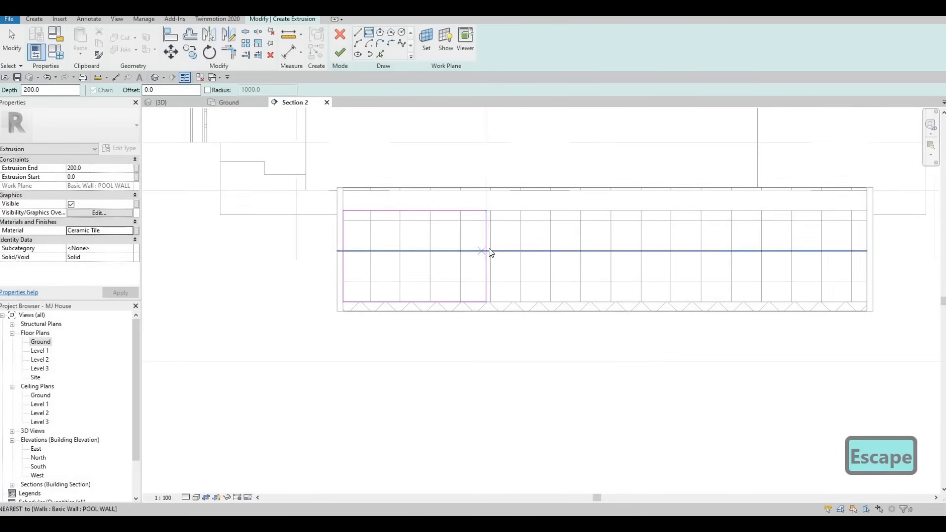
Move the rectangle's right side inward so the rectangle is about 940 mm wide
scroll(486, 253, up, 1)
key(Escape)
click(486, 248)
drag(487, 248, 448, 239)
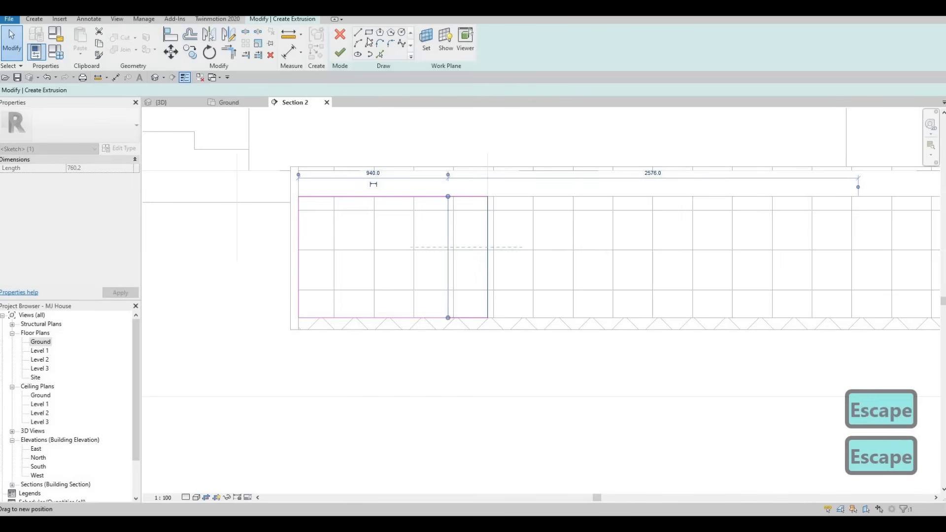
Sketch a stepped line with five risers from the rectangle's right side up to its top edge, starting with a tread about 360 mm long
key(l)
key(i)
click(448, 290)
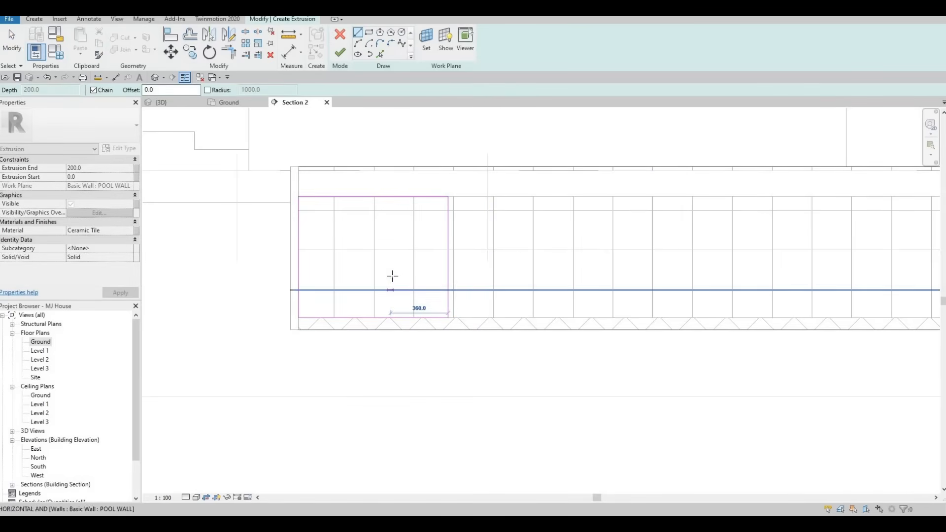
click(392, 276)
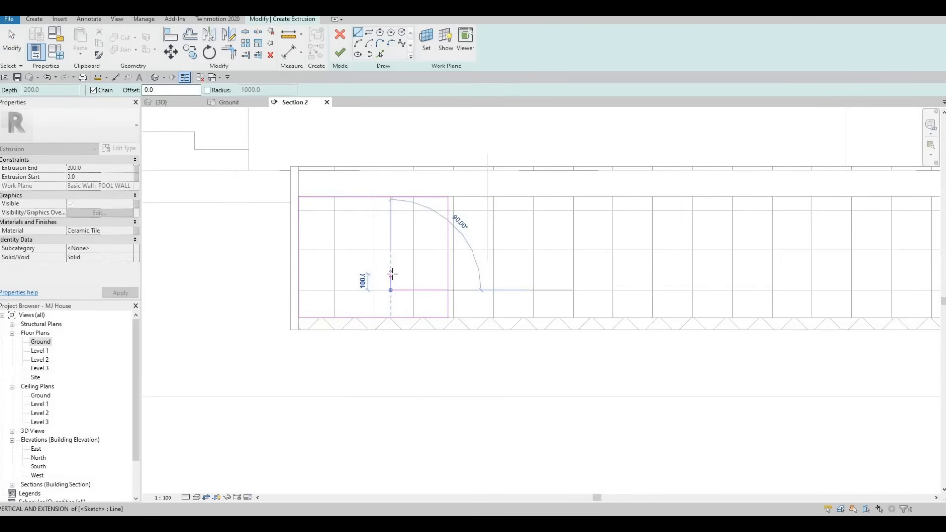
click(362, 270)
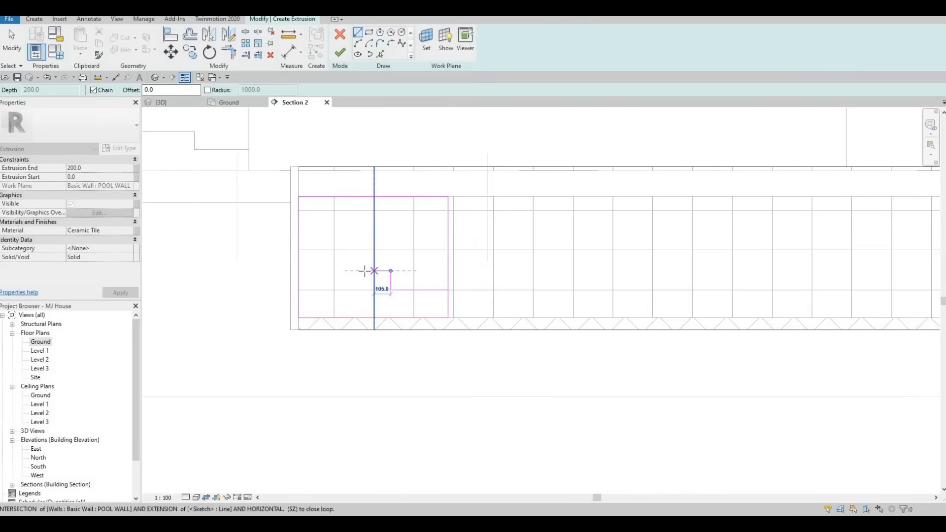
click(365, 271)
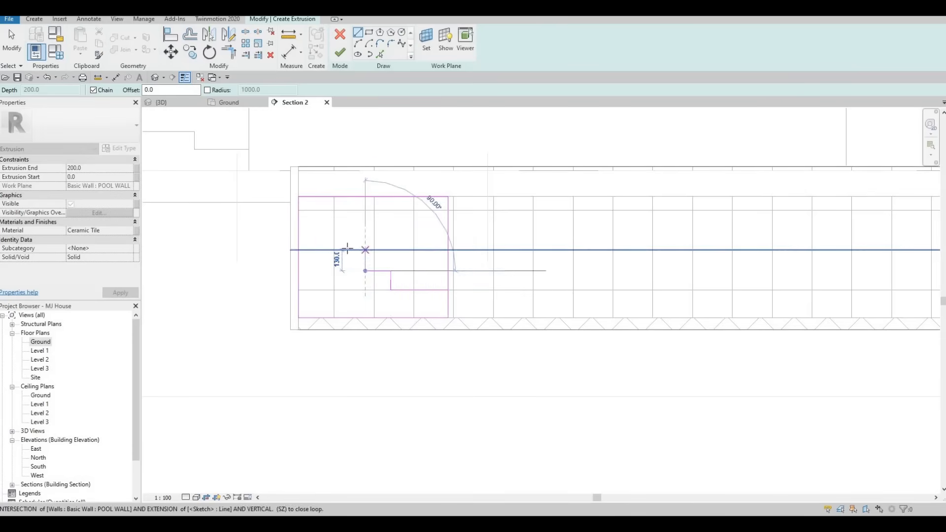
click(322, 228)
click(321, 231)
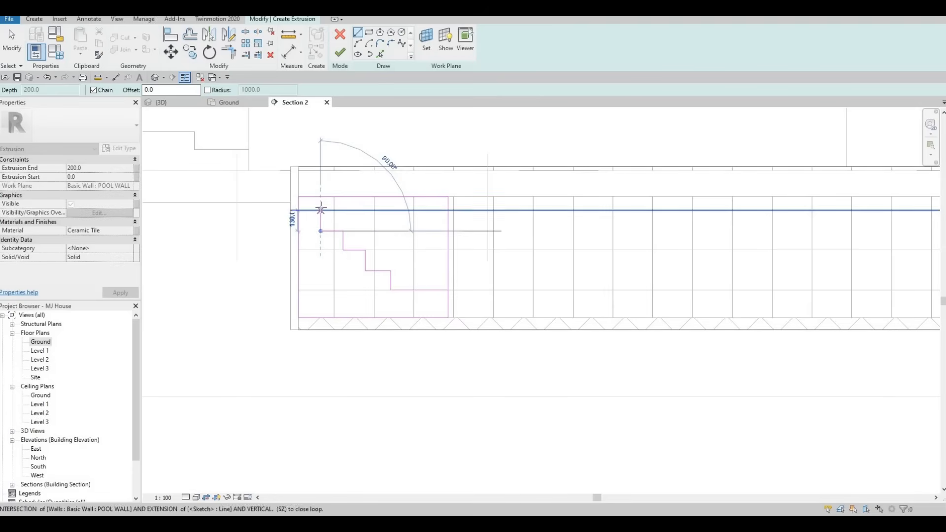
click(308, 216)
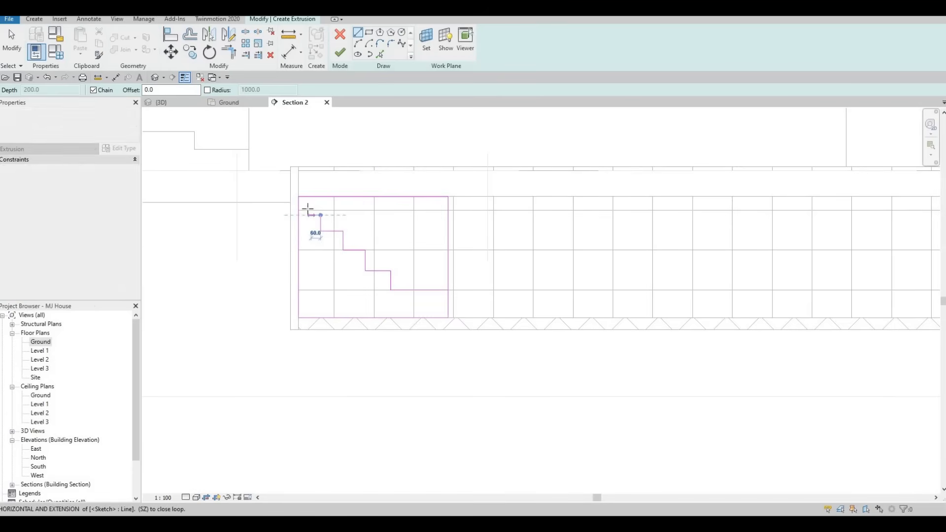
click(308, 215)
key(Escape)
key(Escape)
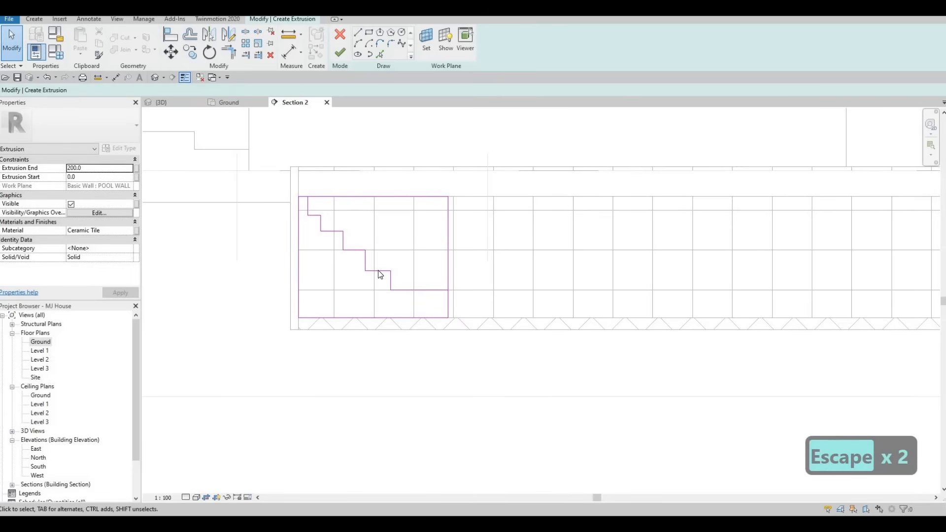
Select the nine stepped riser and tread lines and nudge them slightly to the right within the rectangle
drag(303, 187, 416, 311)
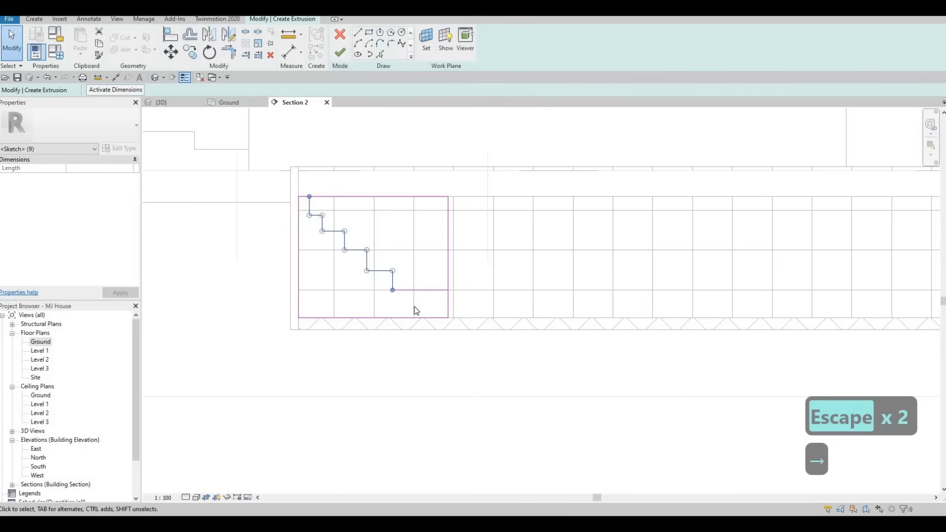
key(Right)
key(Right)
key(Right)
key(Right)
key(Right)
key(Right)
key(Right)
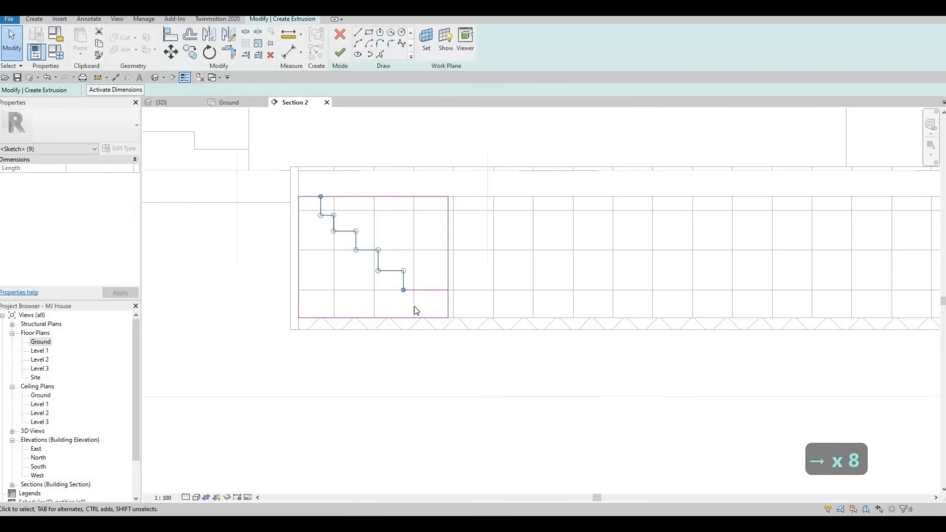
key(Left)
key(Left)
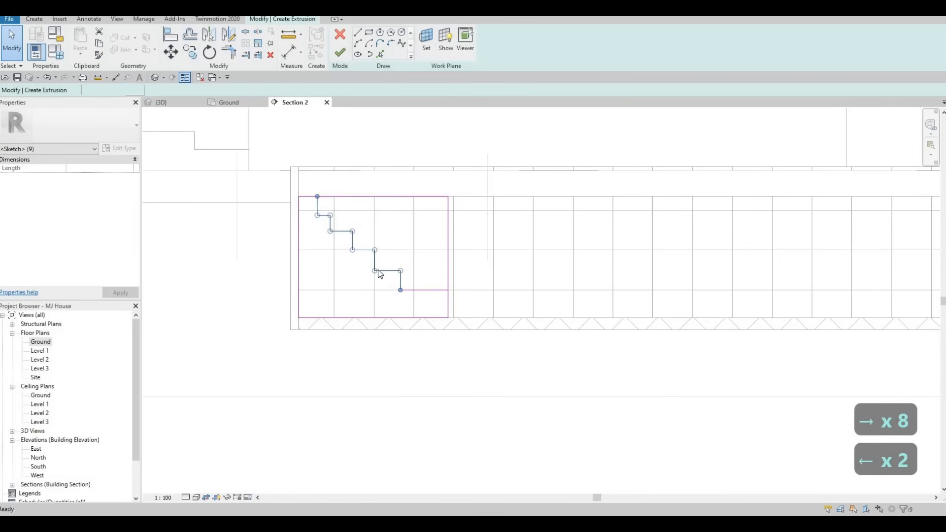
key(Escape)
key(Escape)
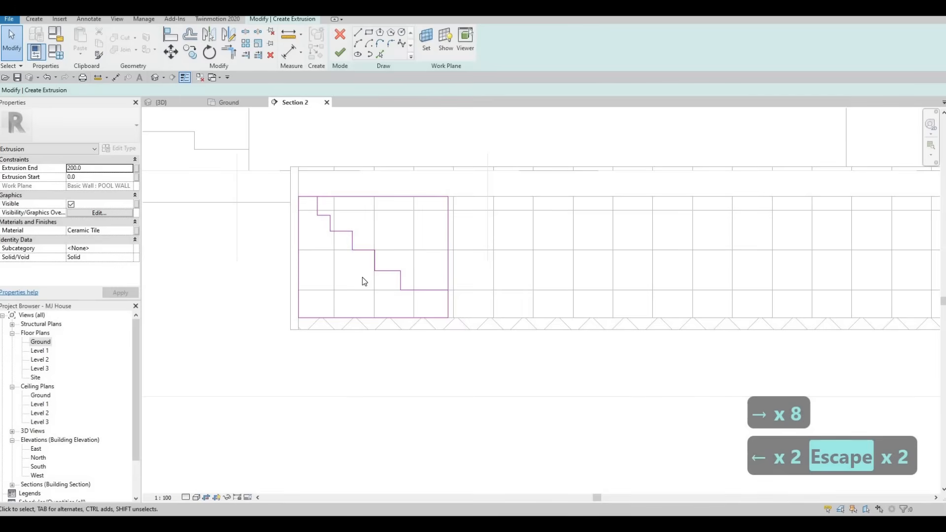
Trim the rectangle's right and top sides against the stepped line so the sketch forms one closed stair profile
key(Escape)
key(Escape)
key(t)
key(r)
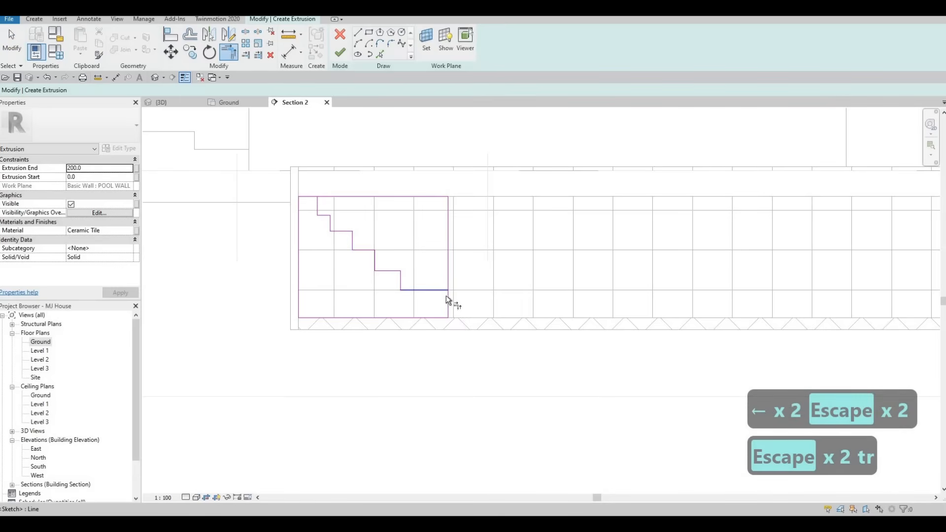
click(447, 298)
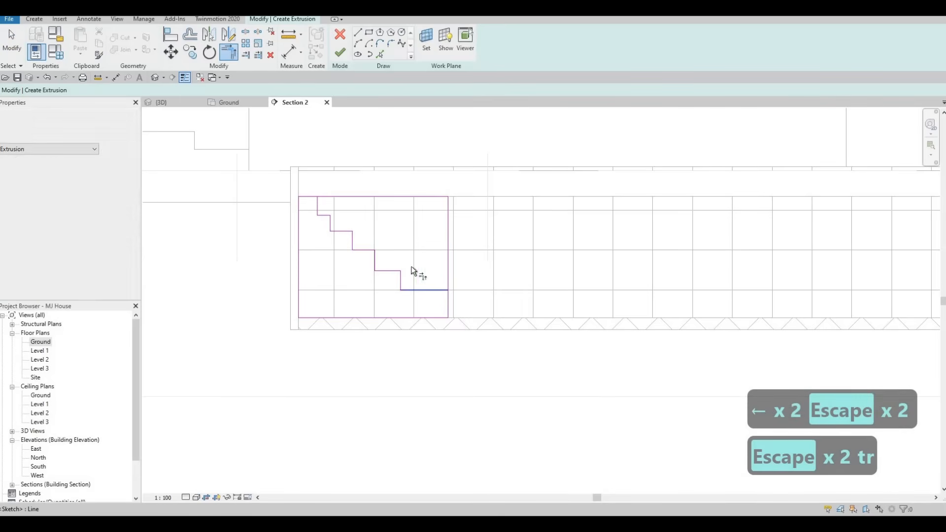
click(313, 196)
middle_drag(379, 235, 379, 261)
scroll(377, 242, down, 1)
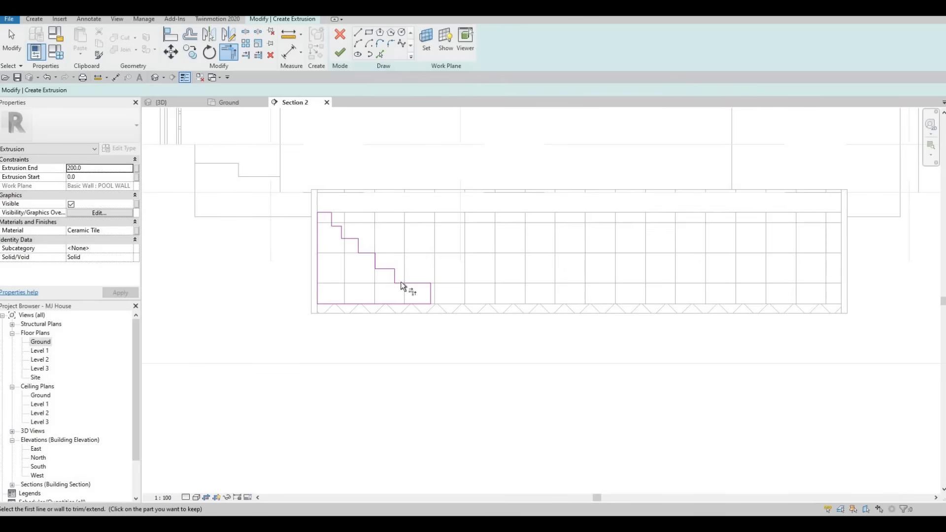
scroll(394, 288, up, 3)
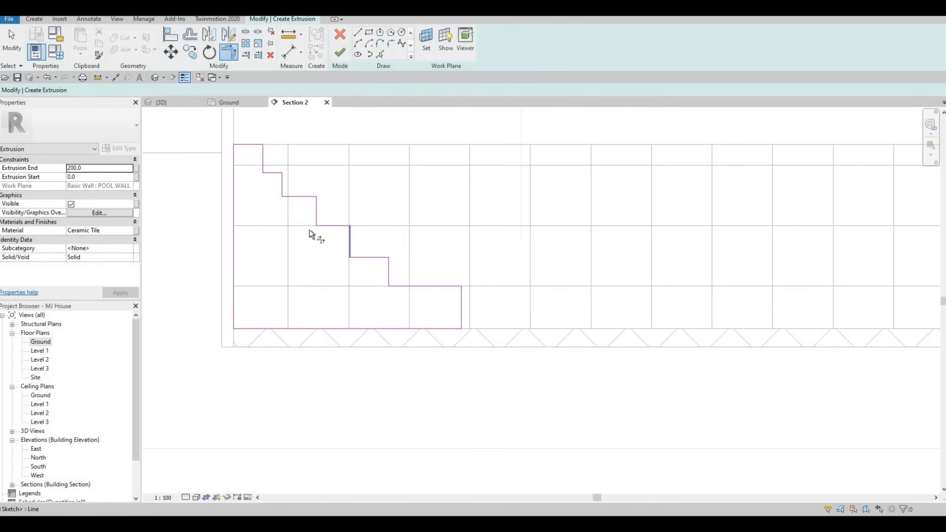
key(Escape)
key(Escape)
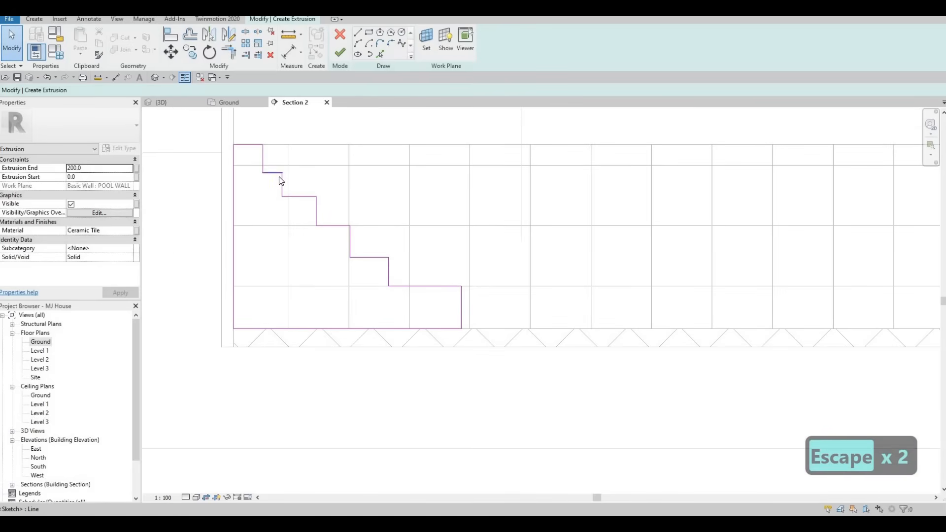
Try to nudge the short second tread from the top to the right
click(279, 175)
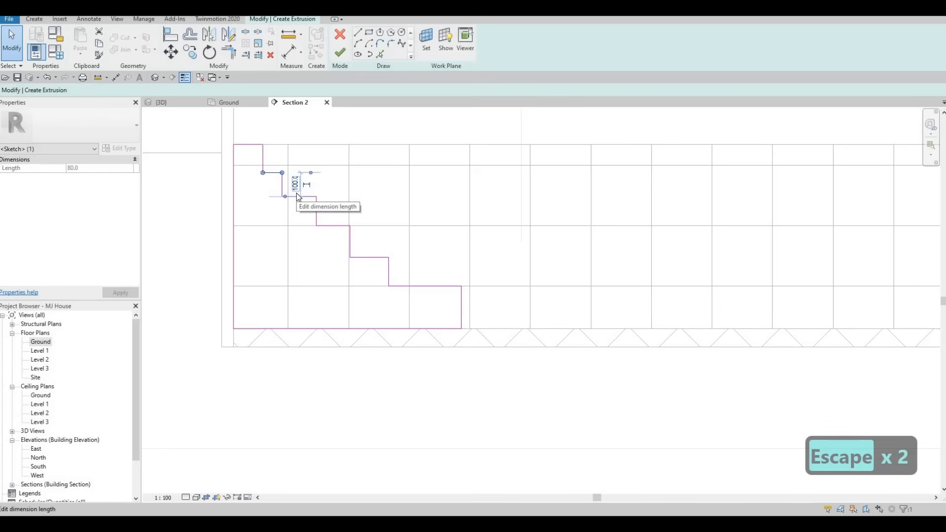
key(Right)
key(Right)
key(Escape)
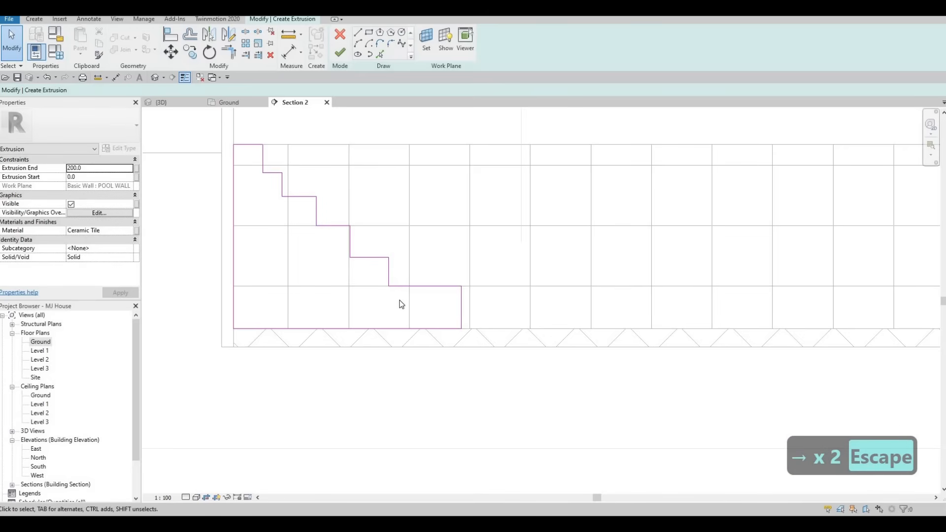
Widen the second tread from the top by selecting the seven stepped lines below it and nudging them to the right
drag(403, 310, 403, 310)
key(Right)
key(Right)
key(Right)
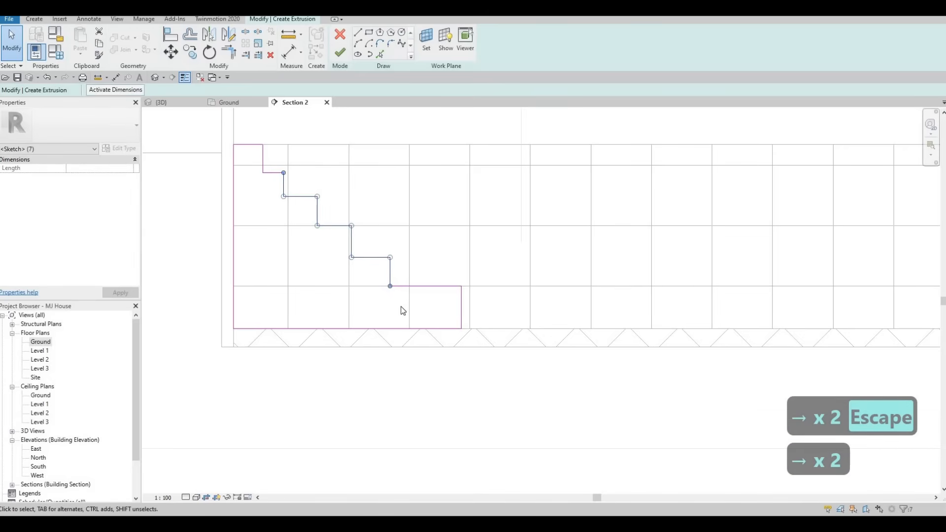
key(Right)
key(Right)
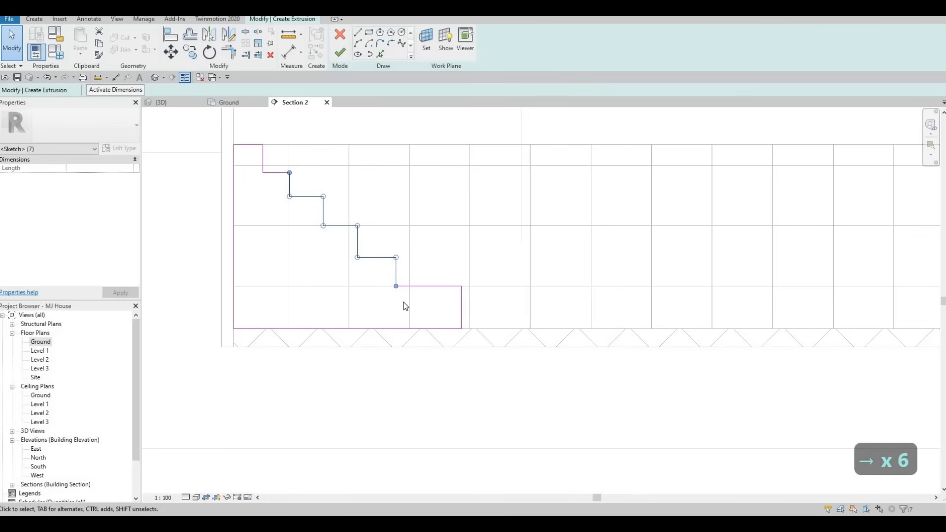
key(Right)
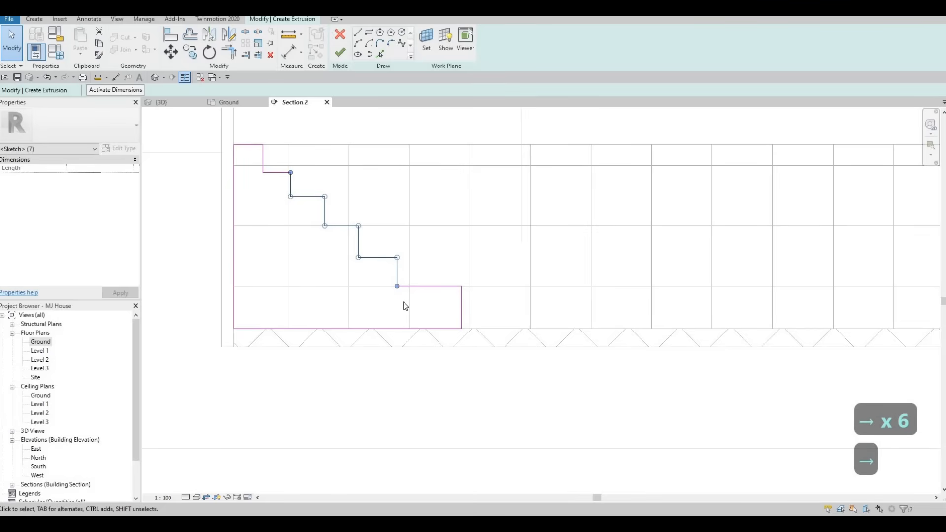
key(Right)
key(Escape)
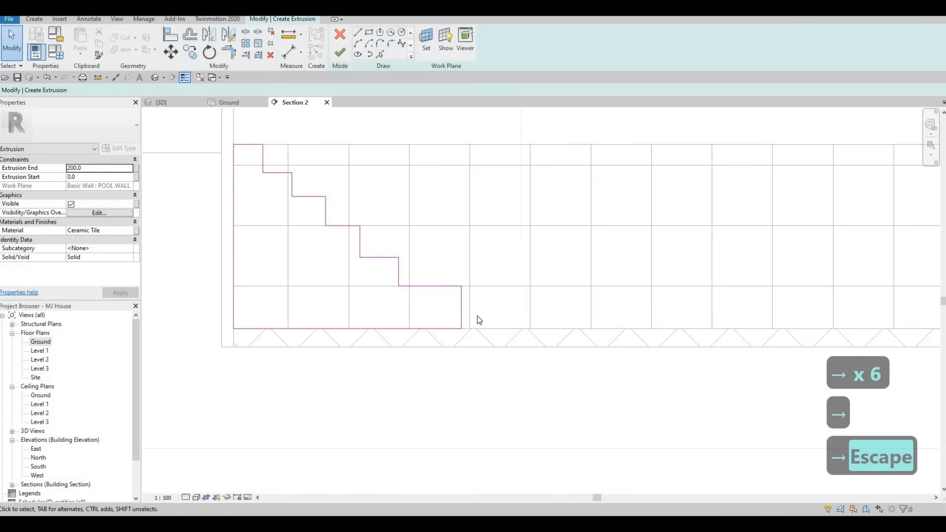
Move the profile's right end outward so the lowest tread is 660 mm long, and finish the extrusion sketch
mouse_move(463, 311)
mouse_down()
mouse_move(430, 307)
mouse_move(559, 321)
mouse_up()
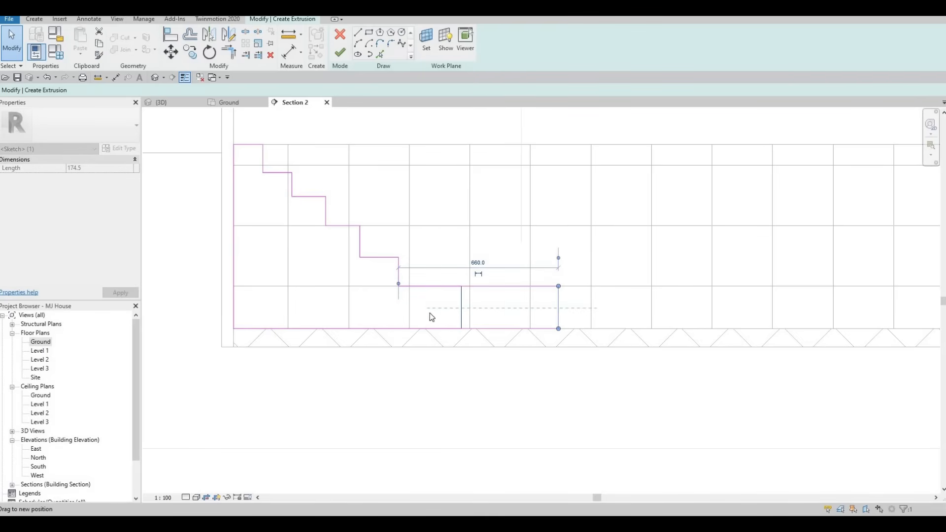
scroll(316, 327, down, 1)
key(Escape)
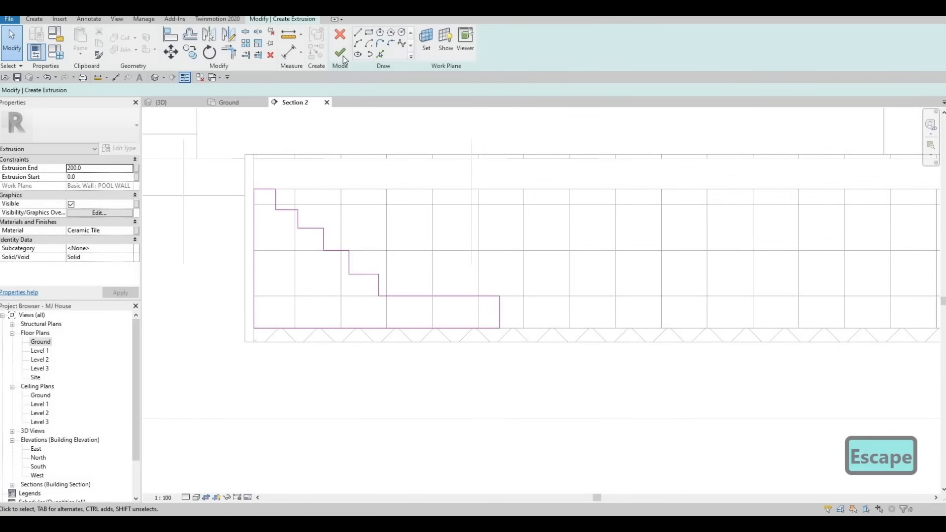
scroll(518, 295, down, 3)
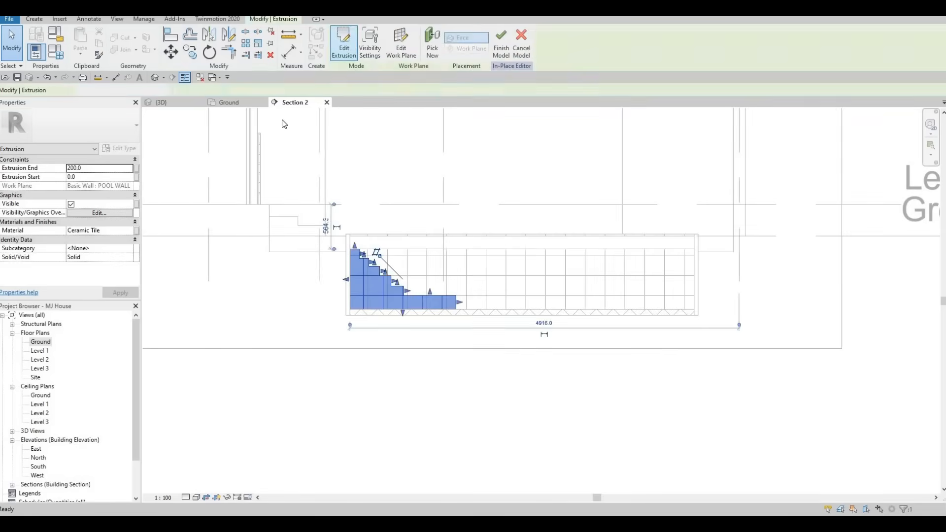
Stretch the steps extrusion to a depth of 2350 mm across the pool's width in the Ground plan and finish the in-place model
click(225, 102)
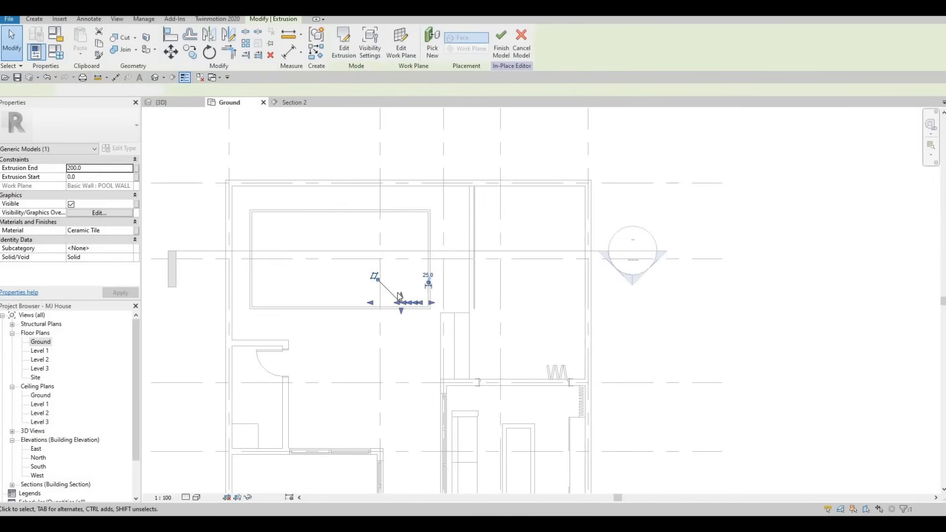
scroll(401, 298, up, 2)
drag(401, 204, 398, 188)
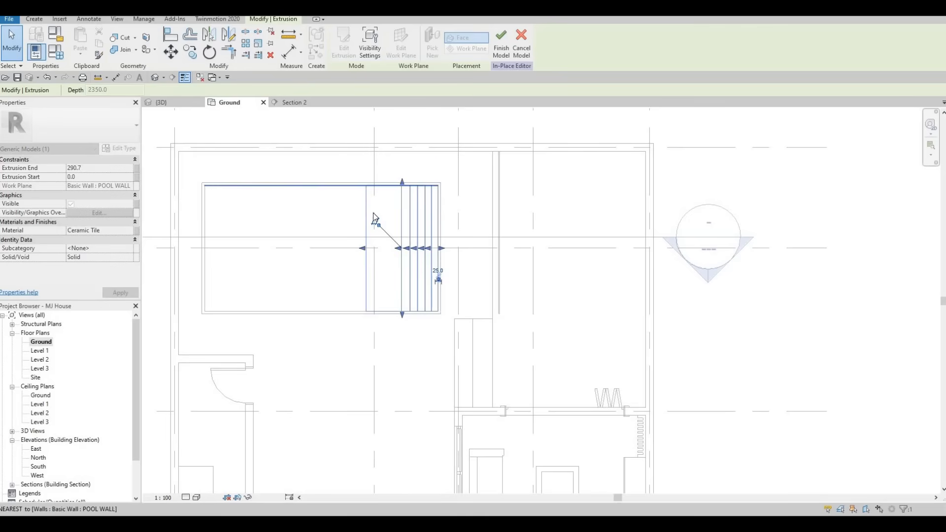
click(170, 100)
shift+middle_drag(442, 251, 515, 294)
key(Escape)
shift+middle_drag(616, 242, 605, 131)
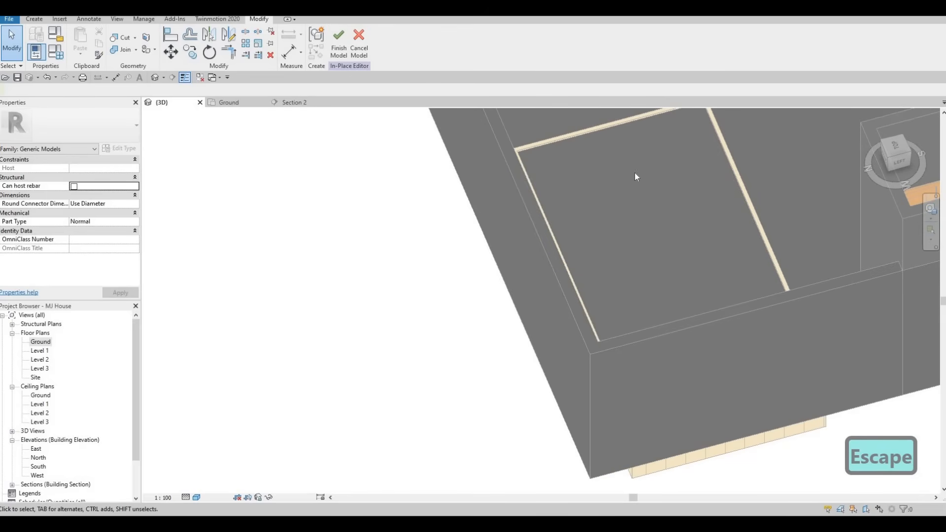
click(338, 43)
Select the finished pool steps in the 3D view and examine how they fit inside the pool
middle_drag(648, 130, 466, 194)
click(466, 194)
key(Escape)
click(480, 232)
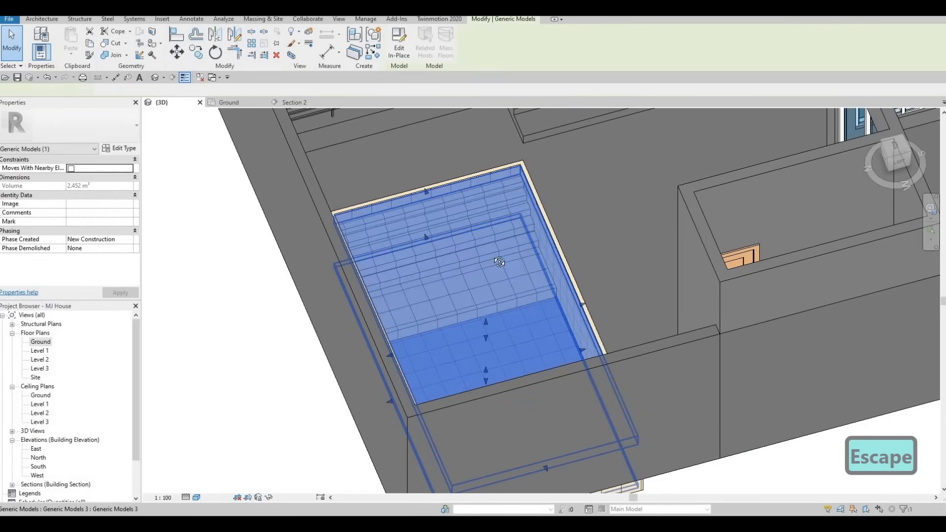
shift+middle_drag(499, 261, 383, 261)
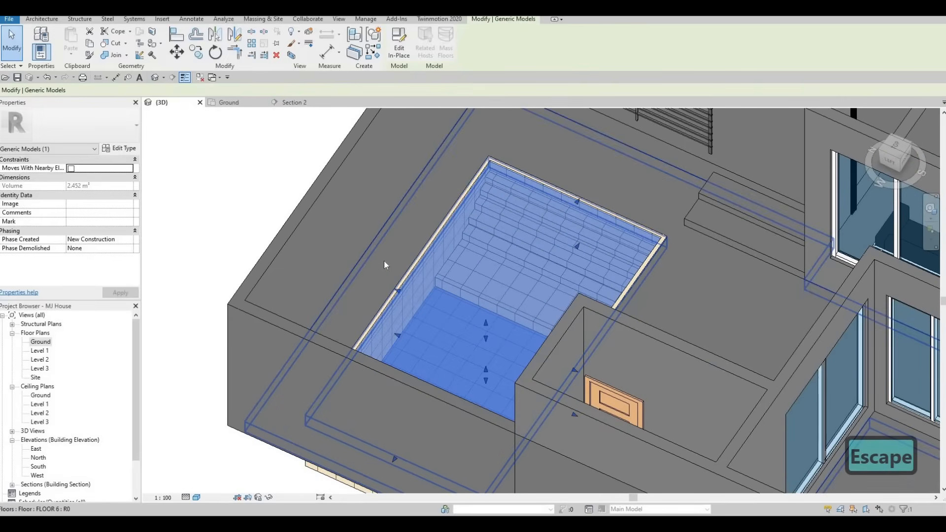
key(Escape)
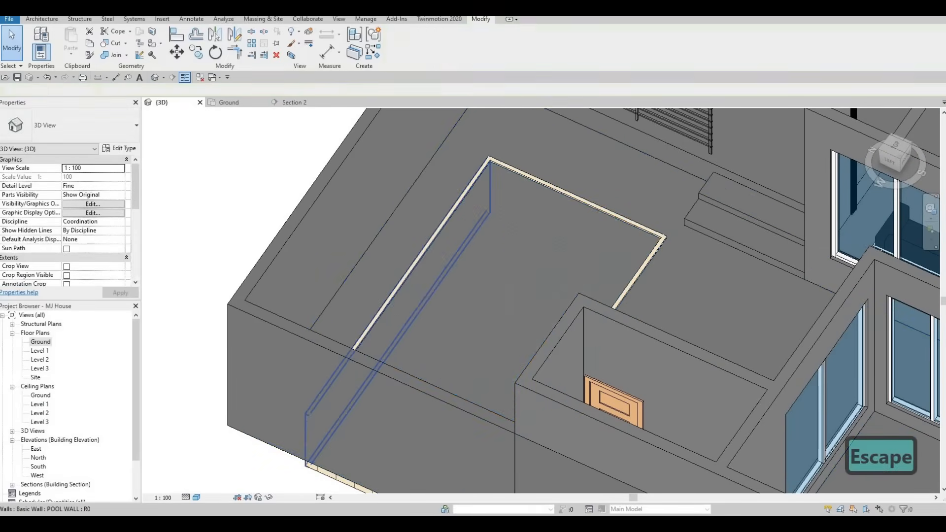
Switch to Google Drive and download Pool Ladder.rfa from the All Extra Families folder
key(F1)
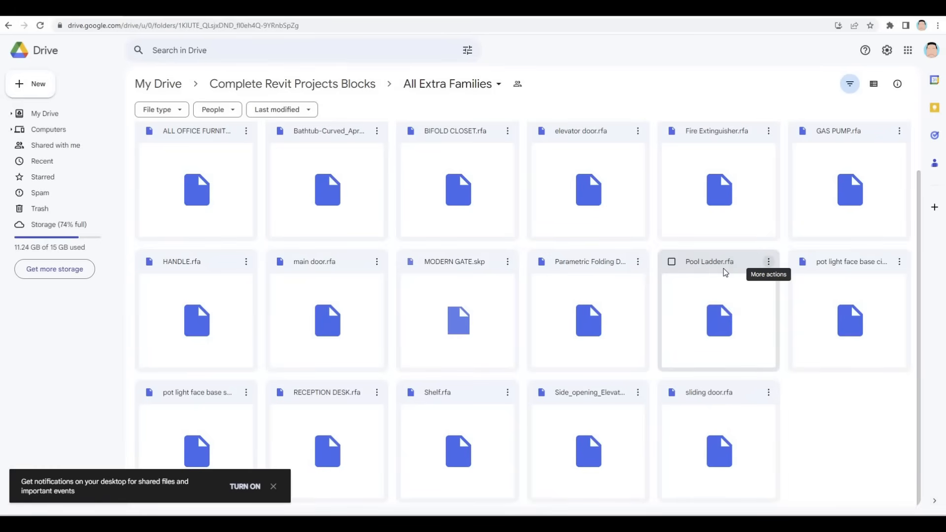
right_click(737, 363)
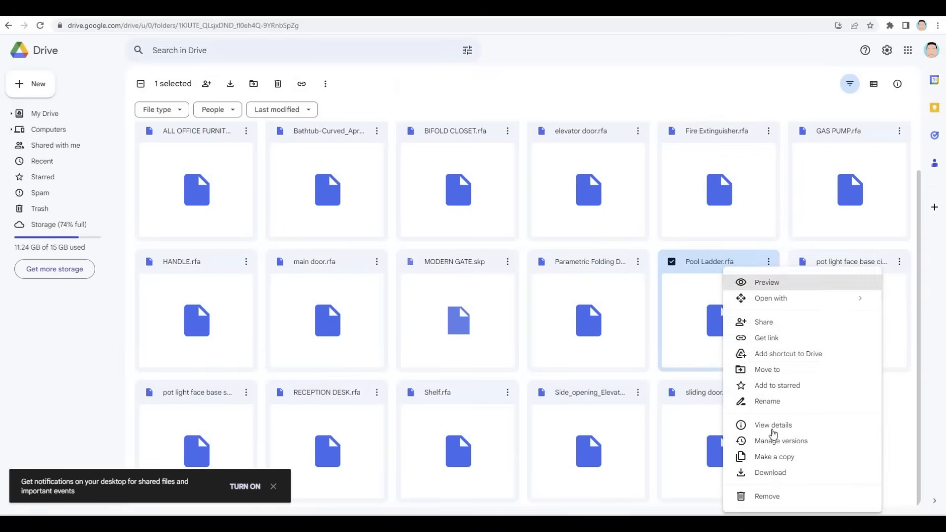
click(770, 472)
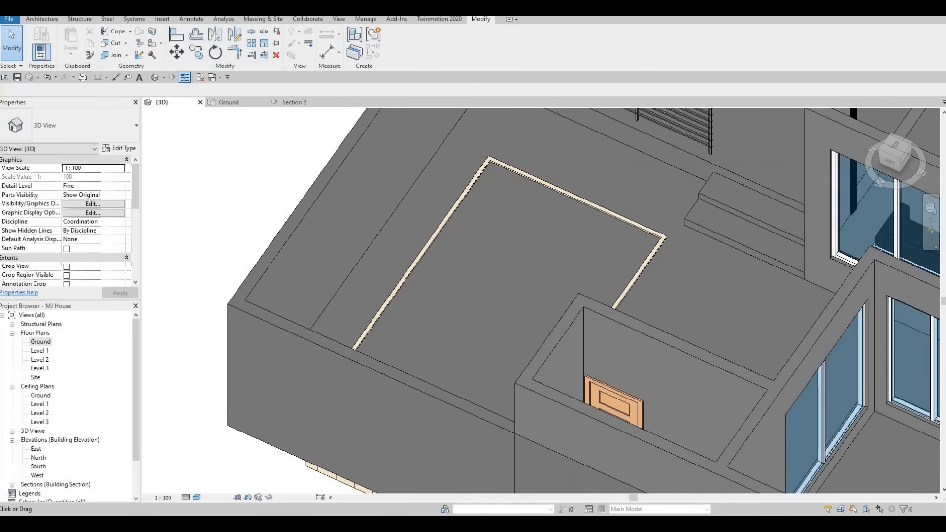
Load the Pool Ladder family from the Downloads folder into the Revit project and place it on the pool's long outer wall
key(alt+Tab)
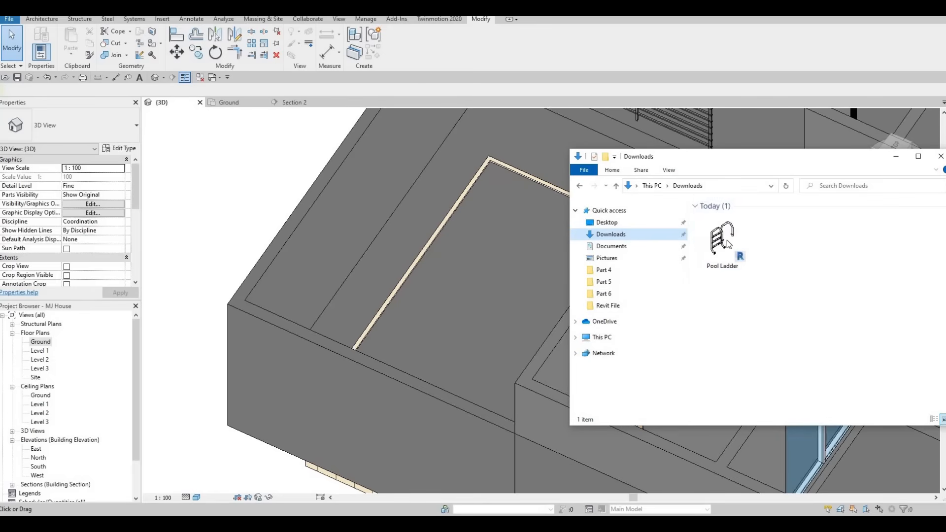
drag(725, 241, 469, 240)
middle_drag(451, 214, 284, 236)
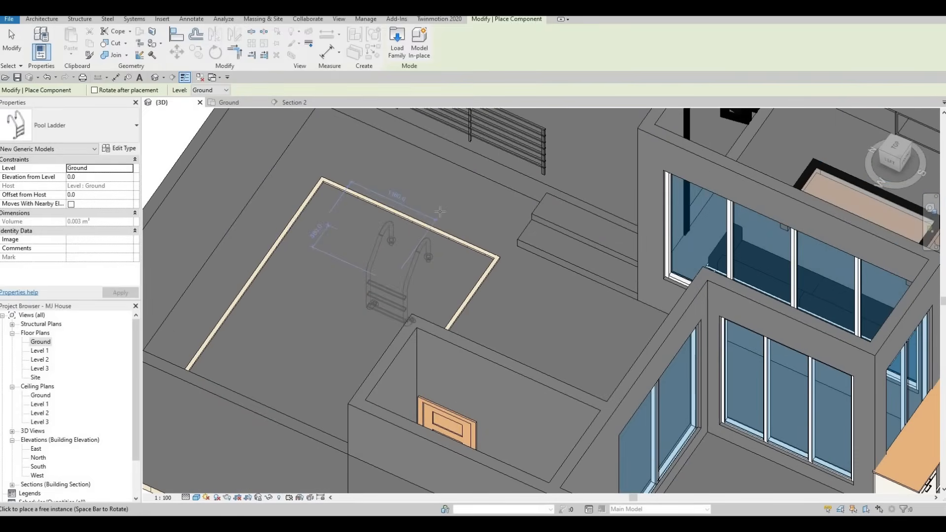
middle_drag(392, 241, 448, 191)
scroll(439, 219, down, 2)
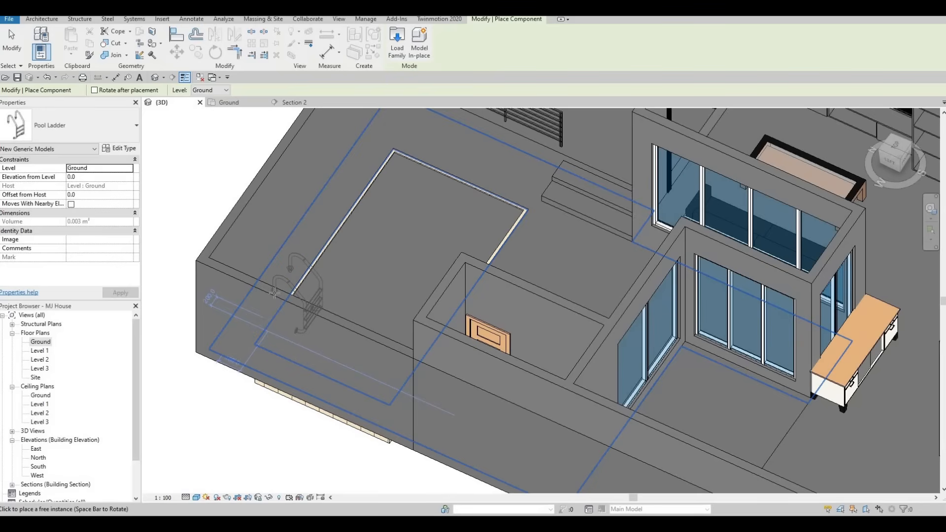
click(334, 276)
key(Escape)
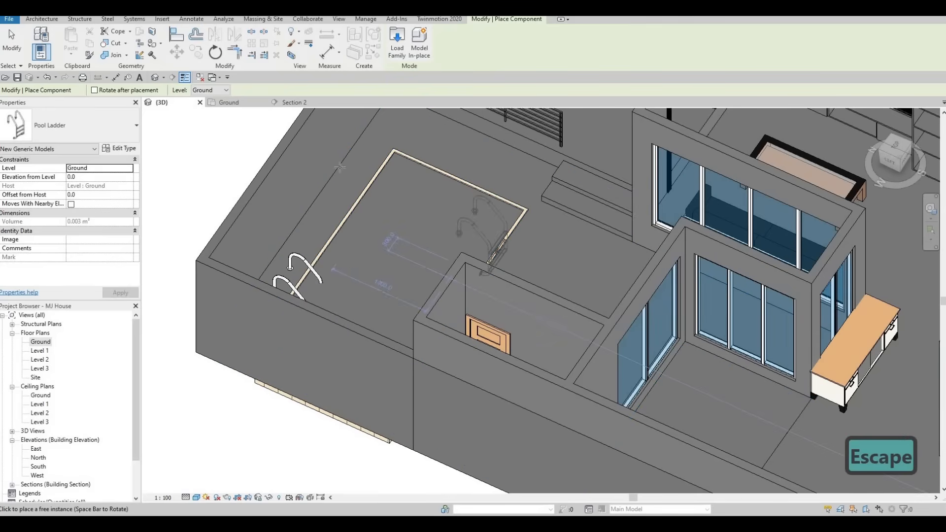
Select the placed pool ladder in the Ground plan and nudge it left along the wall towards the pool's corner
click(228, 104)
key(space)
key(space)
key(space)
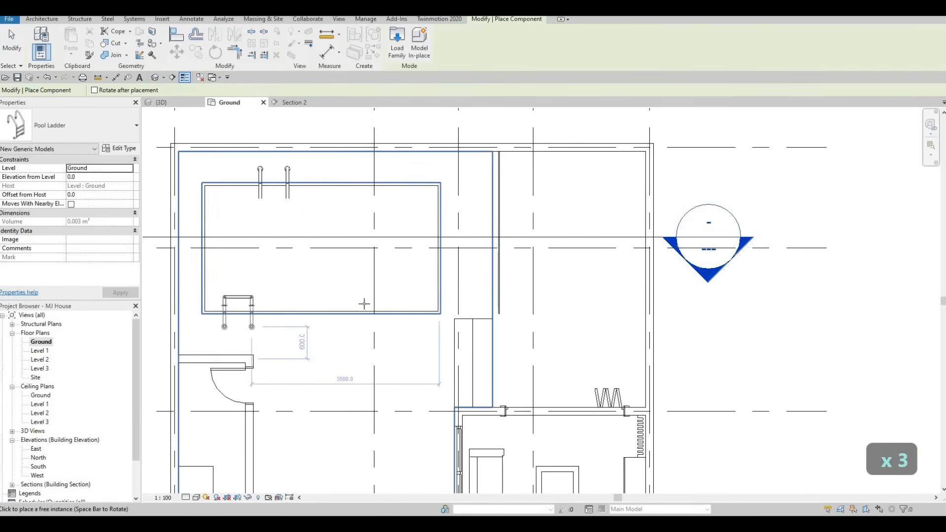
click(260, 177)
key(Escape)
key(Escape)
click(258, 173)
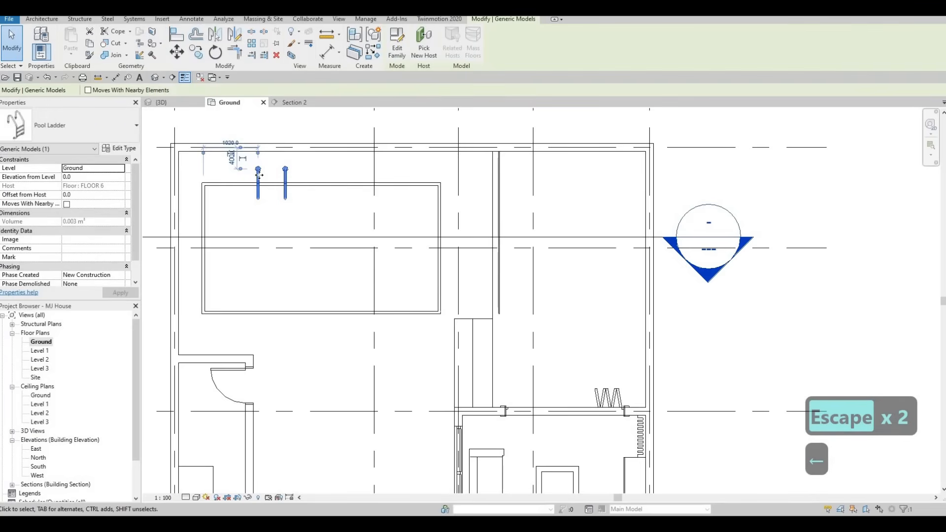
key(Left)
key(Left)
key(Left)
key(Left)
key(Left)
key(Left)
key(Left)
key(Left)
key(Left)
key(Left)
key(Left)
key(Left)
key(Left)
key(Left)
key(Left)
key(Left)
key(Left)
key(Left)
key(Left)
key(Left)
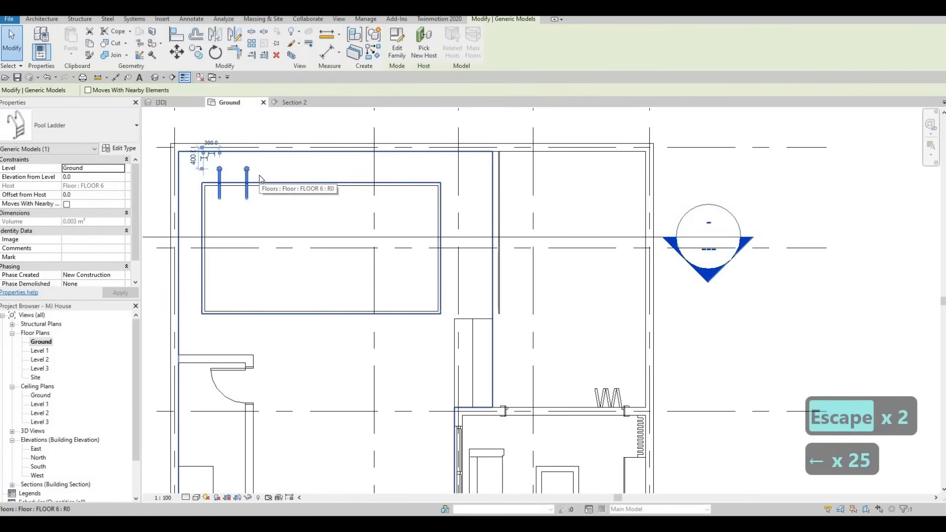
key(Right)
key(Escape)
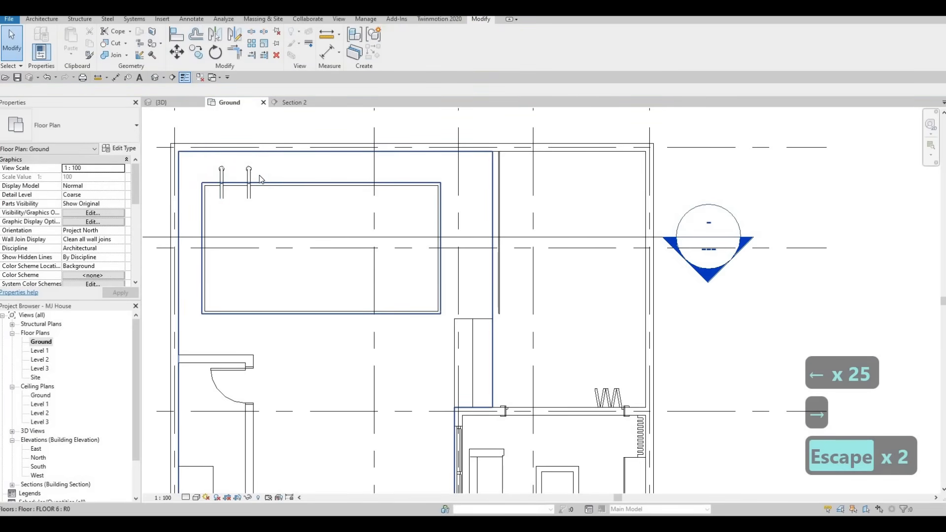
Switch to the 3D view and examine how the pool ladder sits at the pool's outer edge
click(174, 101)
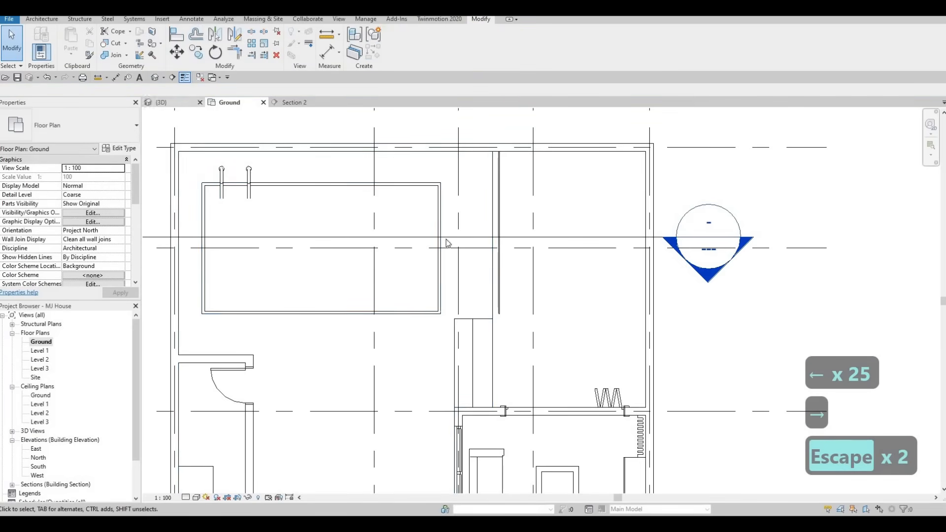
shift+middle_drag(288, 233, 198, 222)
shift+middle_drag(409, 173, 384, 196)
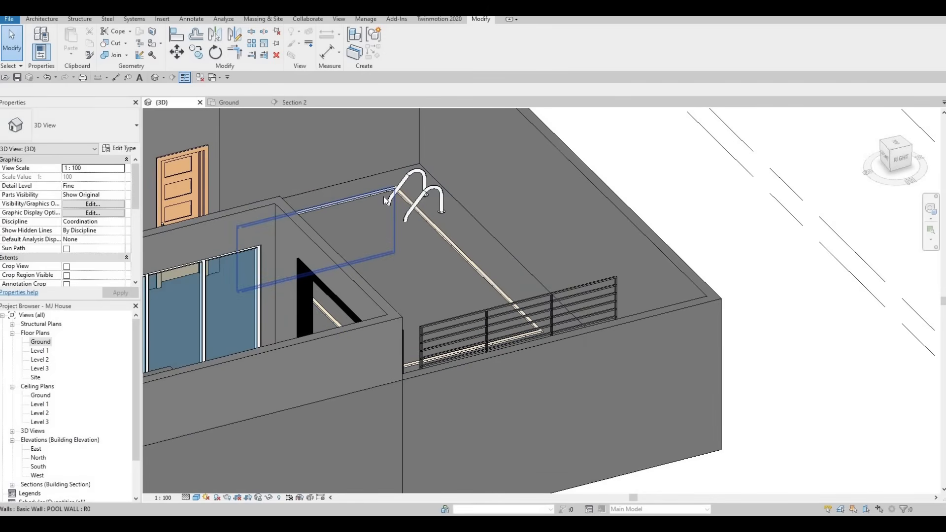
shift+middle_drag(412, 225, 247, 209)
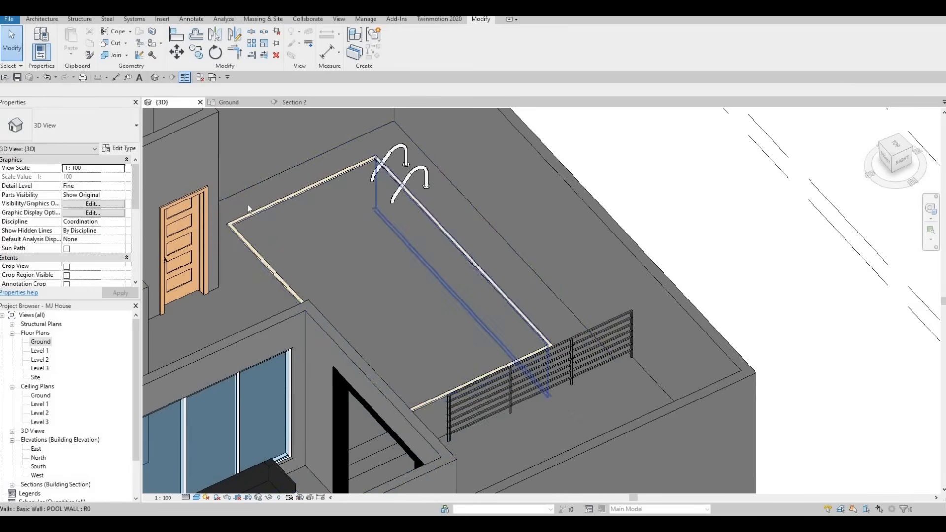
In the Ground plan, move the pool ladder to the pool's opposite long wall near the small room and turn it to face the pool
click(228, 103)
click(252, 177)
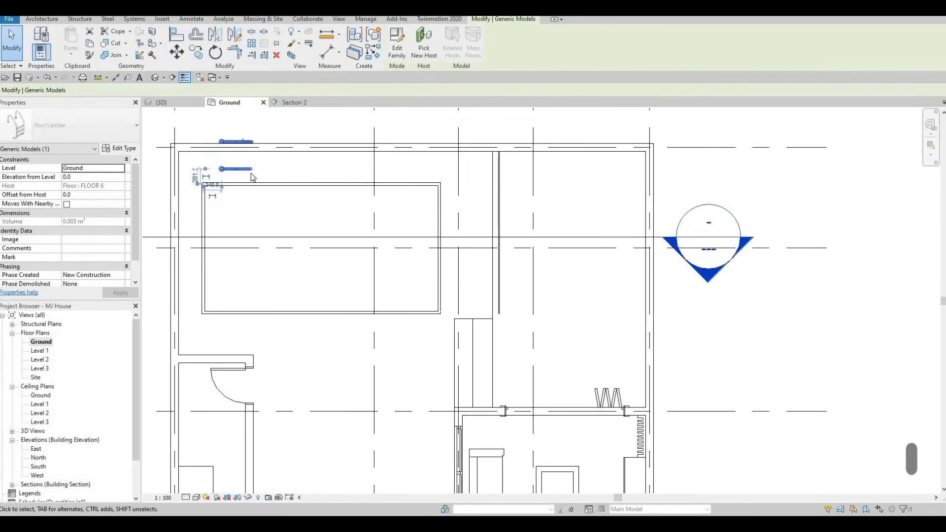
drag(251, 177, 223, 145)
drag(255, 293, 242, 310)
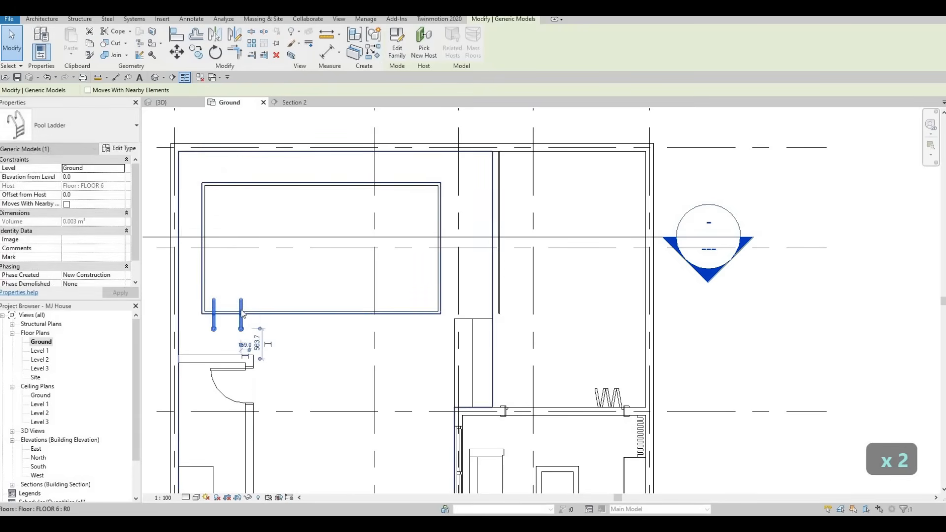
key(Escape)
Nudge the pool ladder away from the pool's corner and outward so its lower part lines up with the pool wall's inner face
click(241, 305)
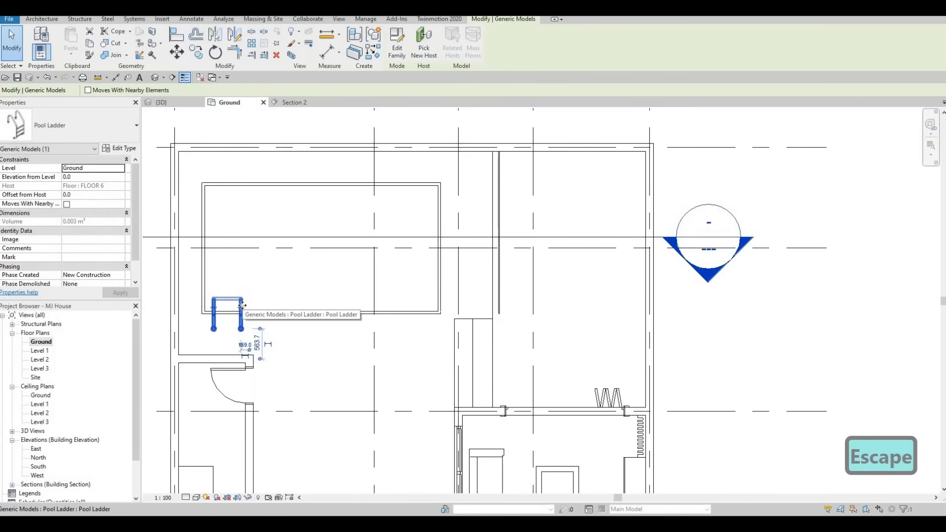
key(Down)
key(Down)
key(Right)
key(shift+Right)
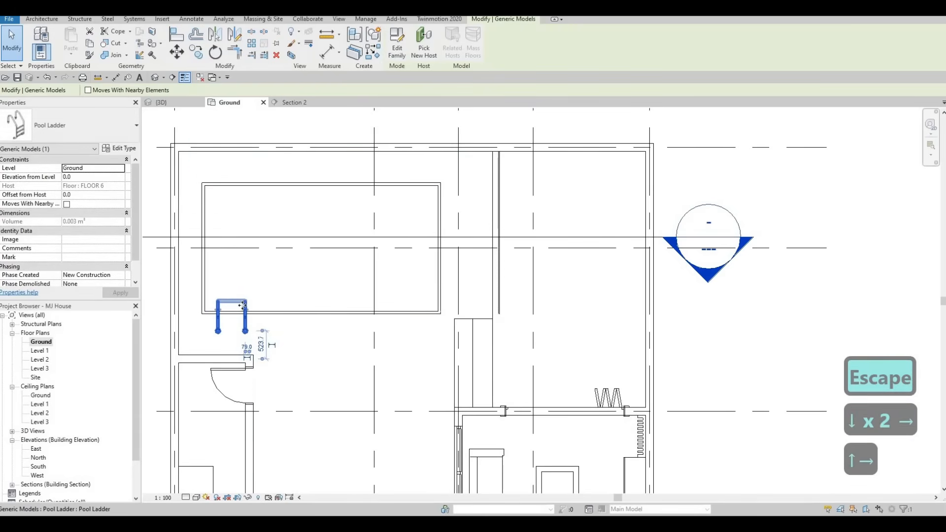
scroll(234, 304, up, 5)
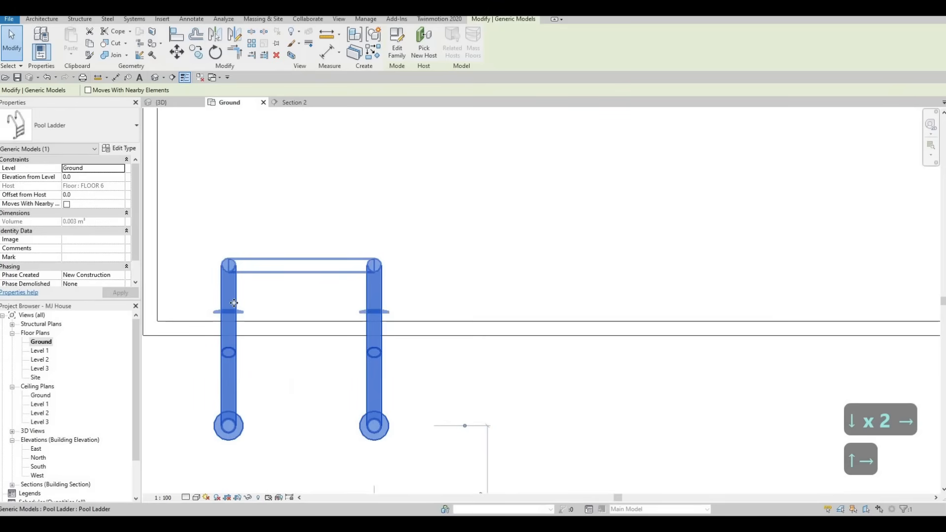
key(Down)
key(Down)
key(Down)
key(Down)
key(Down)
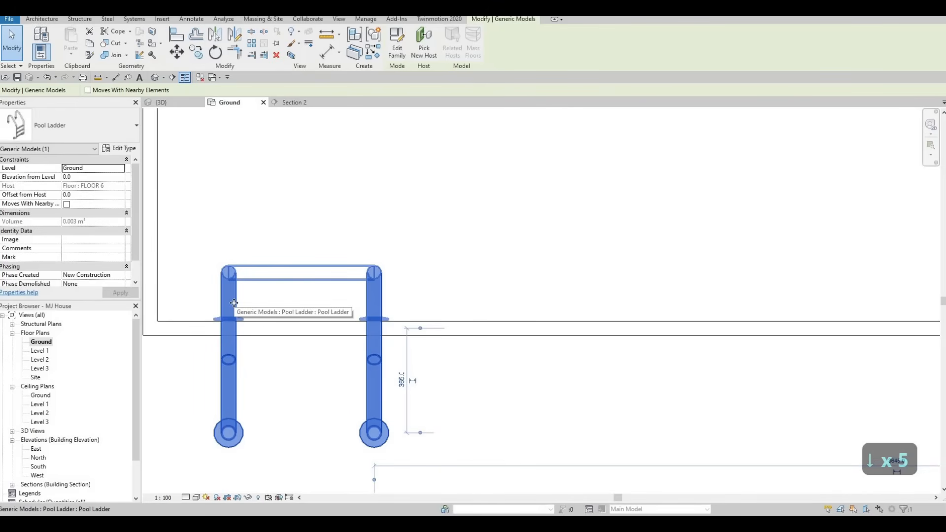
key(Down)
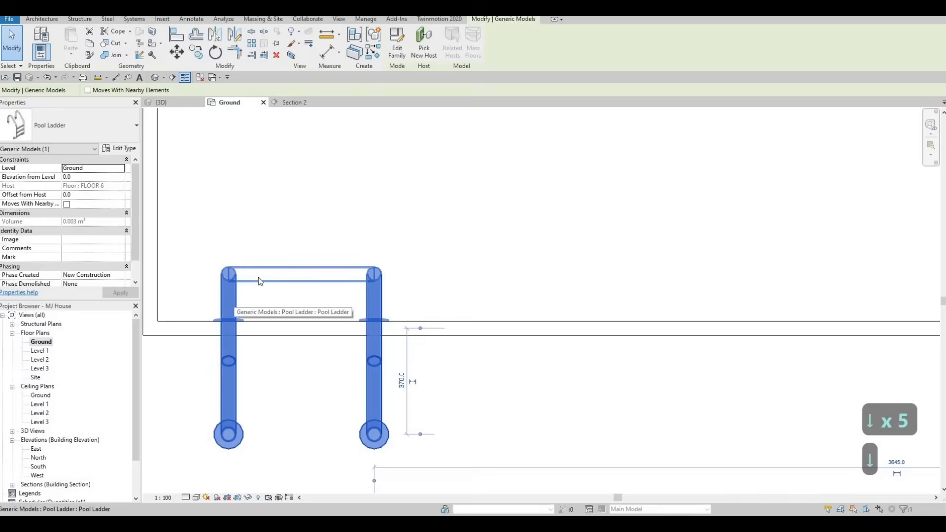
key(Escape)
key(Escape)
scroll(344, 293, down, 5)
middle_drag(271, 304, 265, 323)
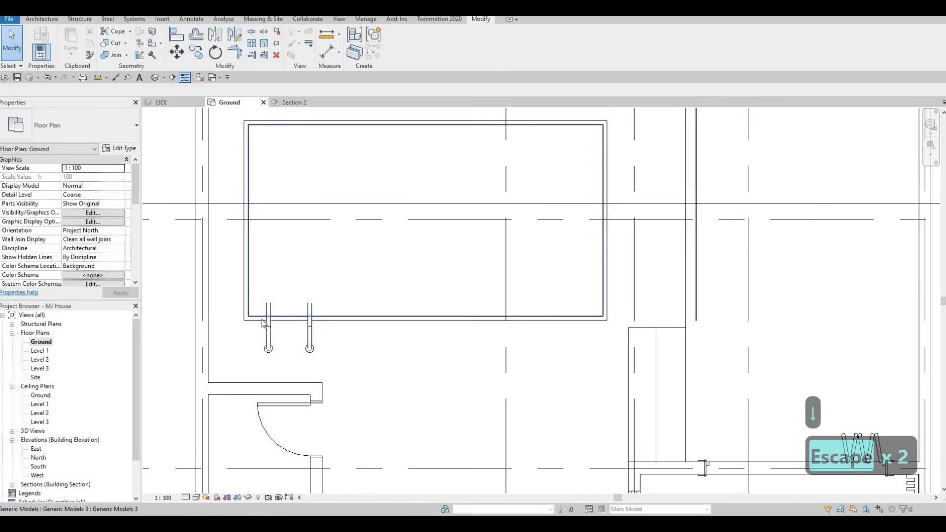
middle_drag(359, 374, 296, 323)
scroll(297, 323, down, 4)
middle_drag(315, 379, 291, 321)
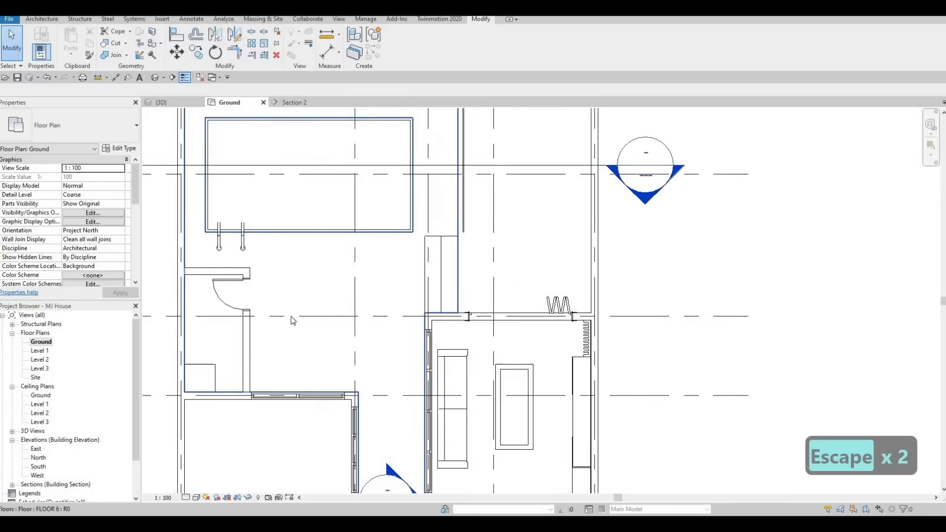
scroll(294, 303, up, 1)
middle_drag(291, 251, 297, 296)
scroll(294, 306, up, 1)
scroll(296, 315, down, 3)
middle_drag(290, 339, 296, 322)
drag(296, 322, 296, 316)
key(Escape)
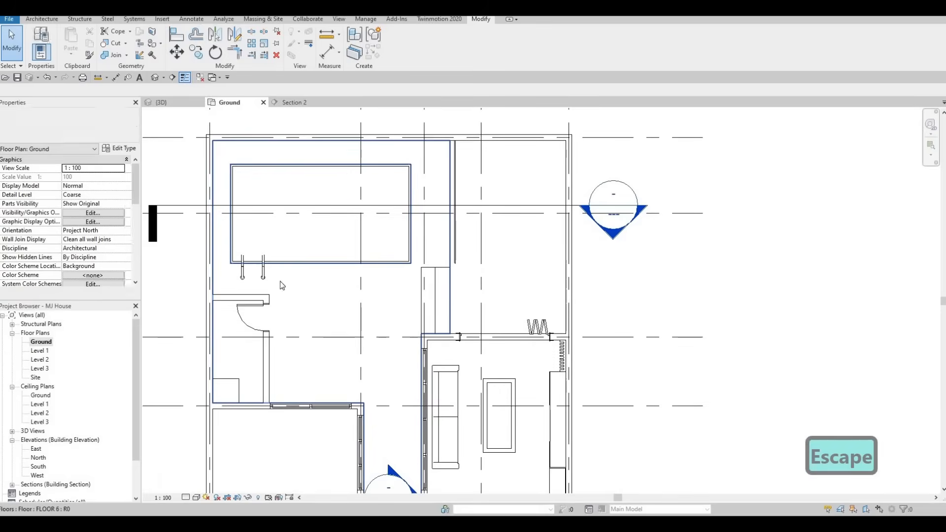
Shorten the Section 1 line in the Ground plan by moving its head back to just above the entrance double doors
middle_drag(345, 286, 298, 243)
scroll(308, 256, down, 2)
middle_drag(320, 293, 332, 241)
scroll(324, 261, down, 1)
middle_drag(292, 345, 282, 320)
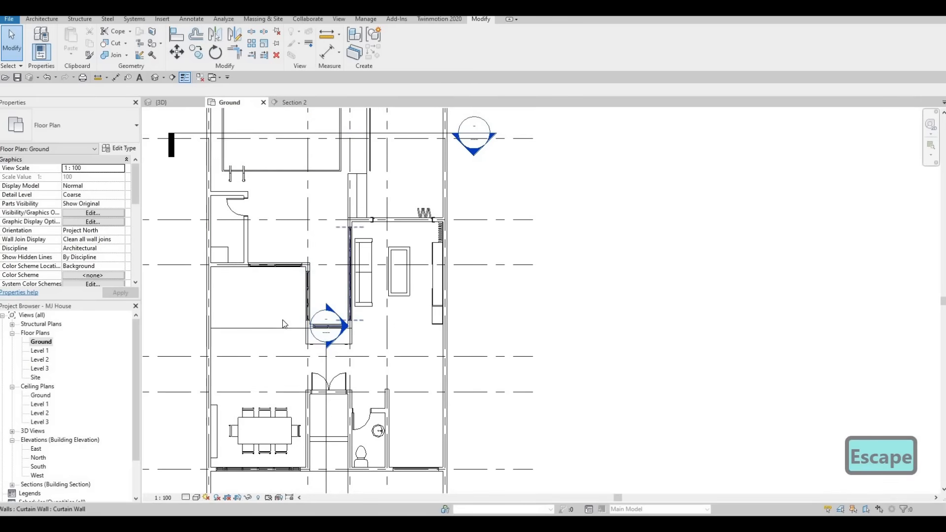
click(327, 349)
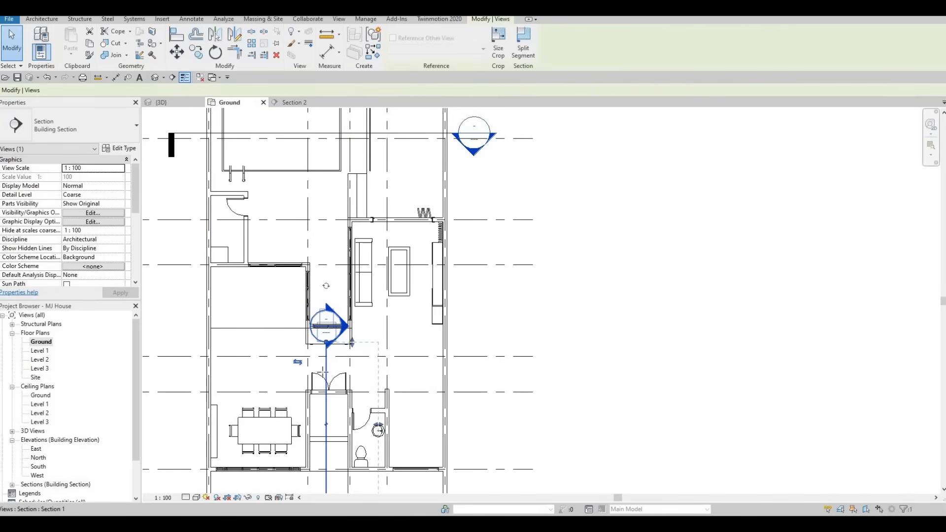
drag(326, 343, 326, 375)
key(Escape)
Edit the boundary of the FLOOR 6 floor around the pool and add a picked boundary line along the small room's door-side wall face
middle_drag(311, 279, 323, 349)
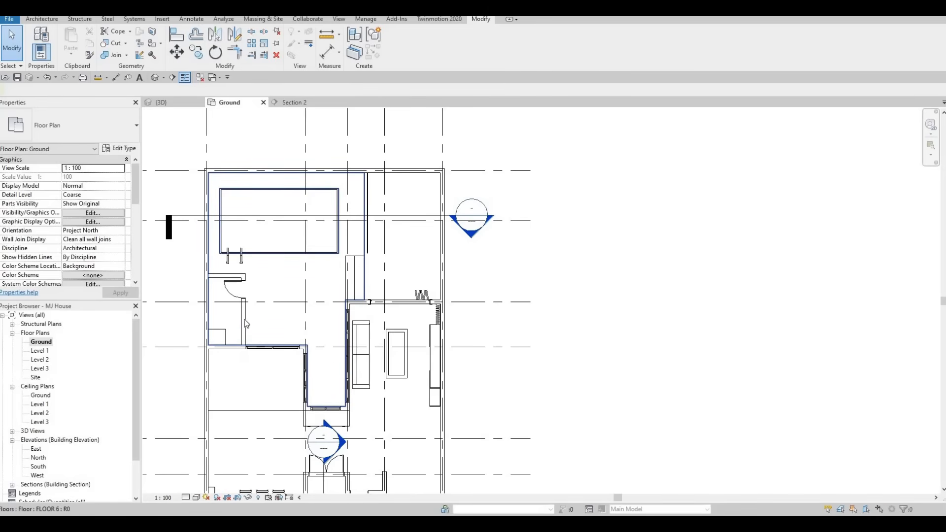
middle_drag(302, 299, 303, 291)
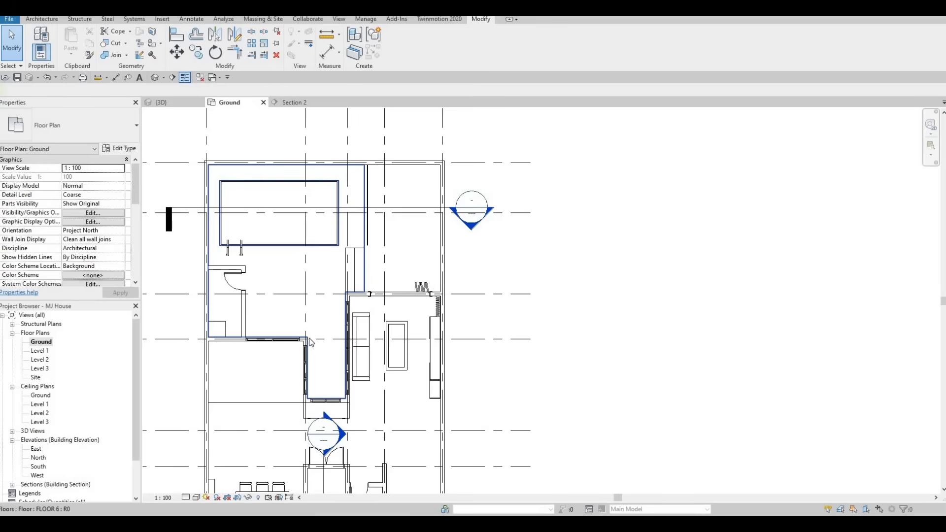
click(337, 298)
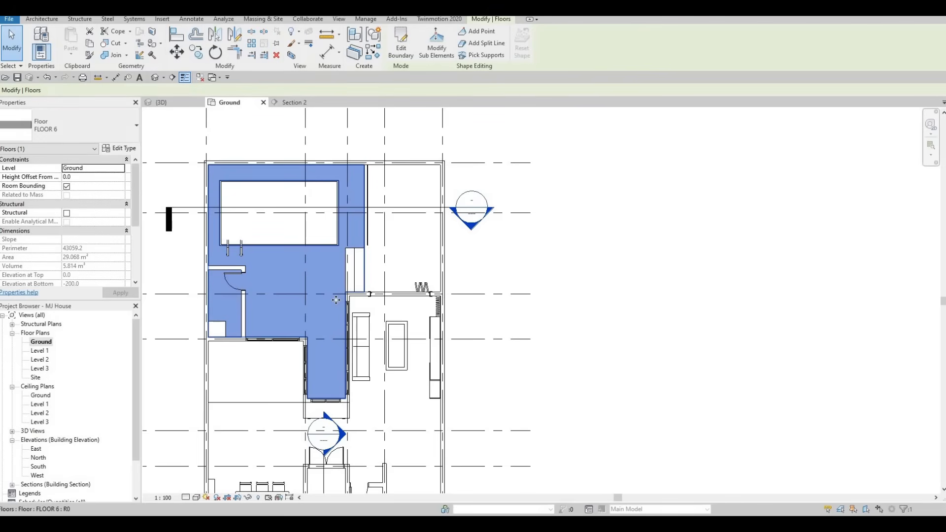
click(402, 44)
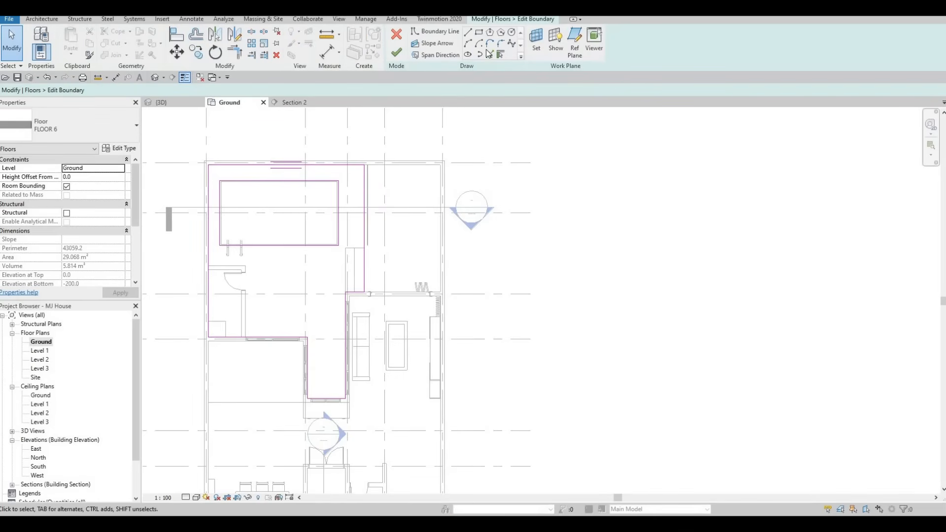
key(l)
key(i)
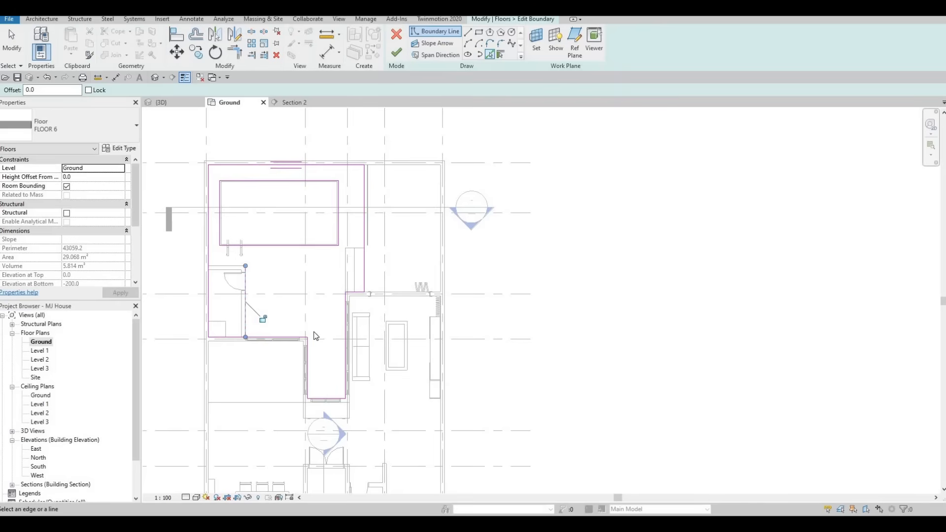
key(Escape)
key(Escape)
Trim the new vertical line and the short horizontal boundary line beside the living room into a corner
key(t)
key(r)
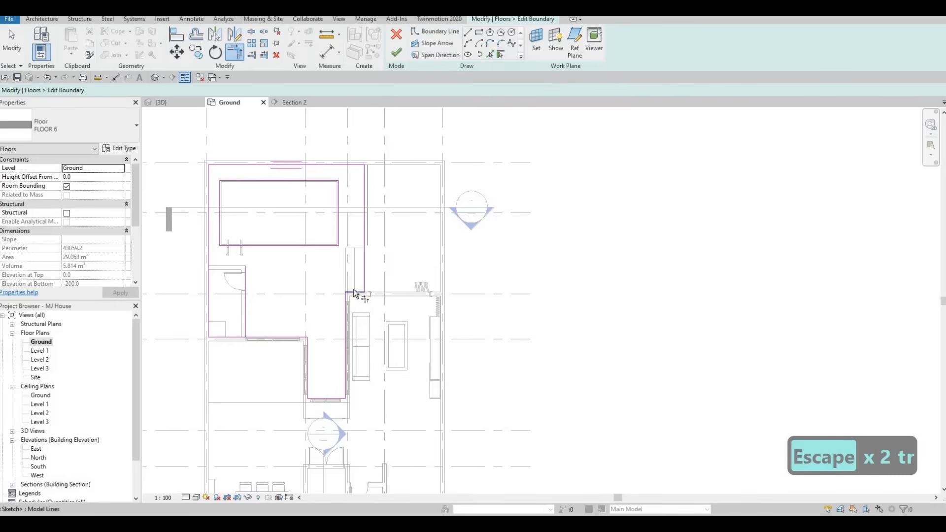
click(245, 283)
click(268, 312)
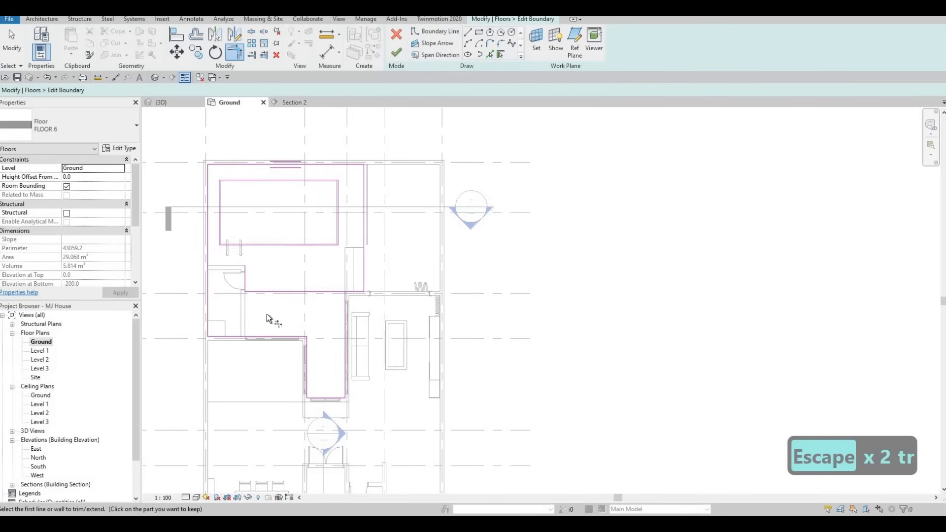
middle_drag(232, 270, 232, 274)
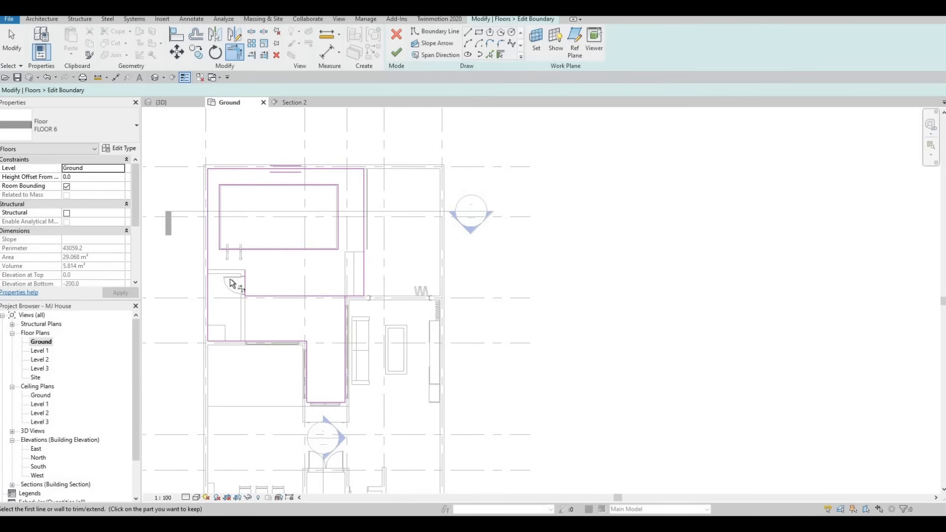
Try to add a boundary line along the small room's pool-side wall and trim it with the long outer boundary line
scroll(232, 284, up, 1)
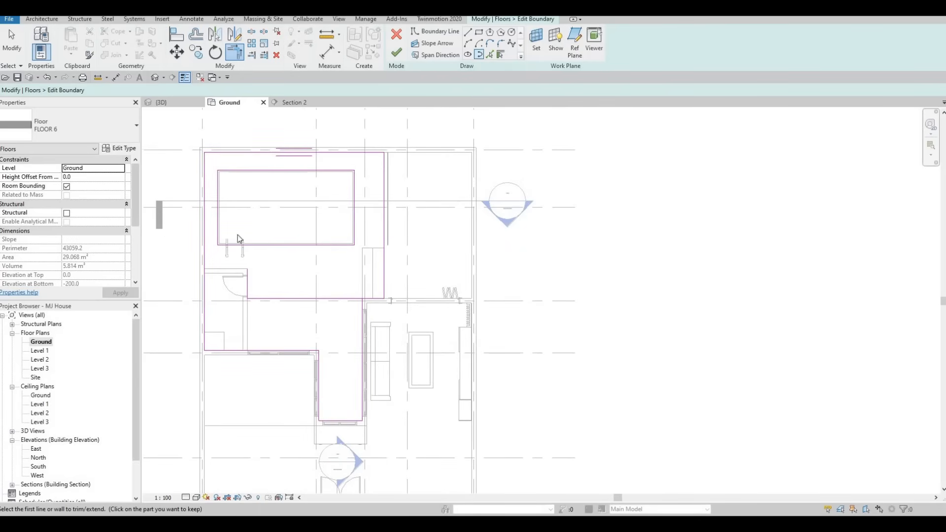
key(Escape)
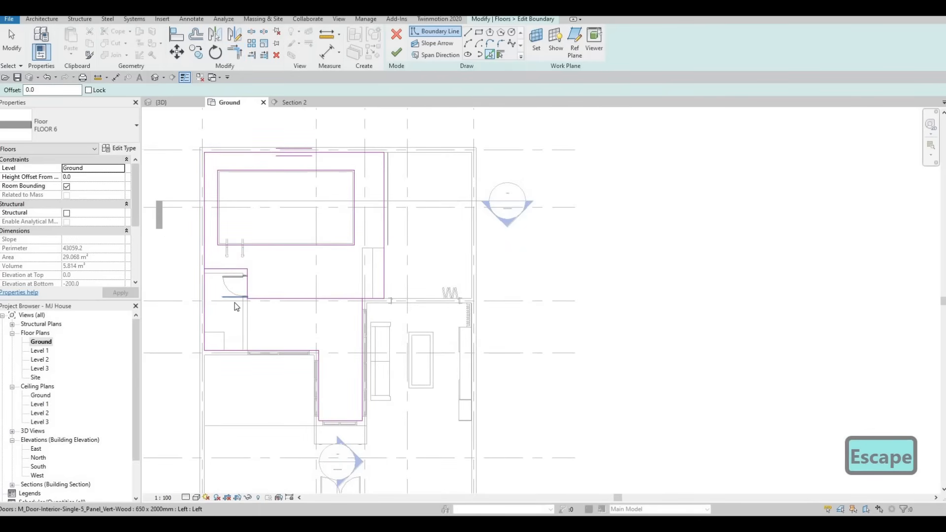
key(Escape)
key(Escape)
key(t)
key(r)
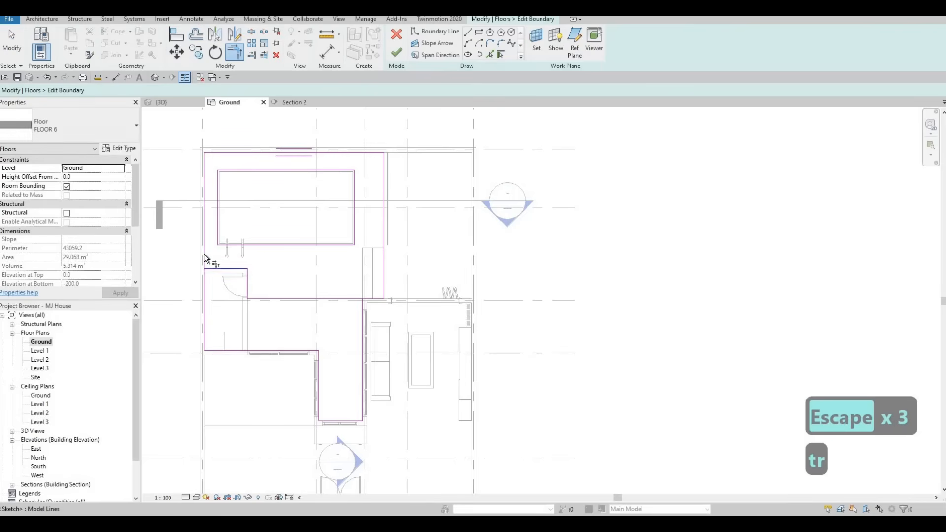
click(204, 253)
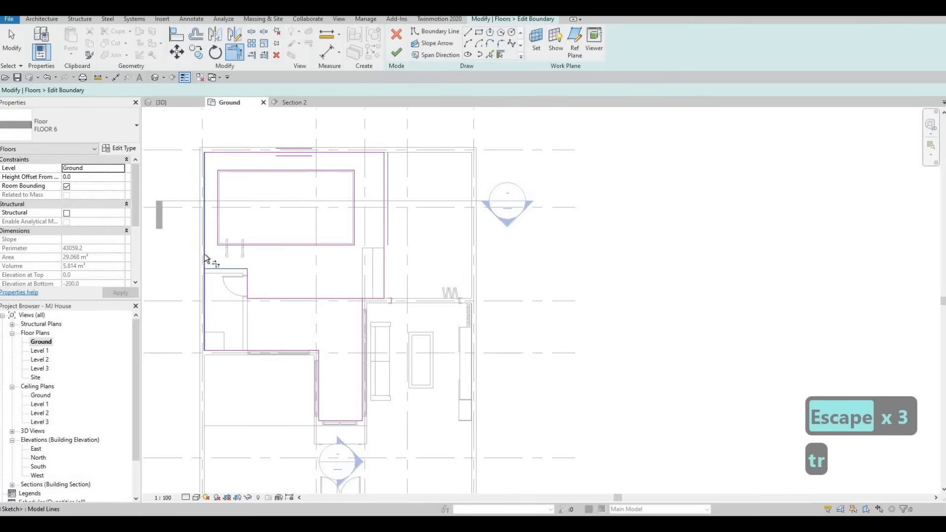
click(250, 305)
key(Escape)
key(Escape)
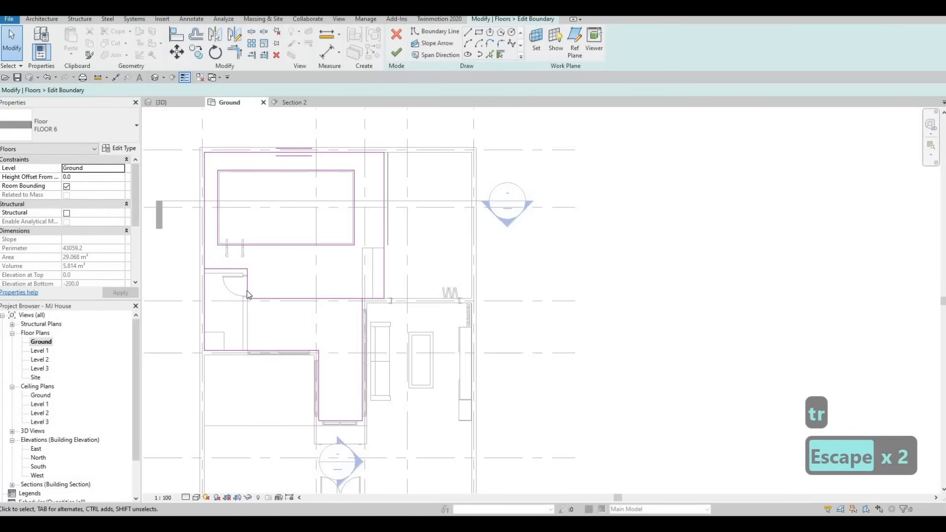
Extend the vertical boundary line along the small room's wall down to the floor's lower horizontal boundary
click(249, 302)
drag(247, 299, 247, 351)
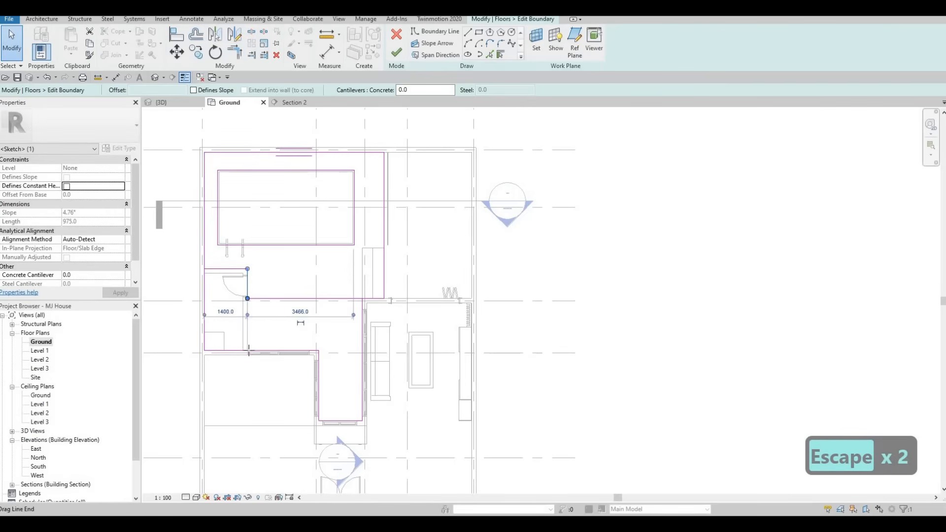
click(256, 312)
key(Escape)
key(Escape)
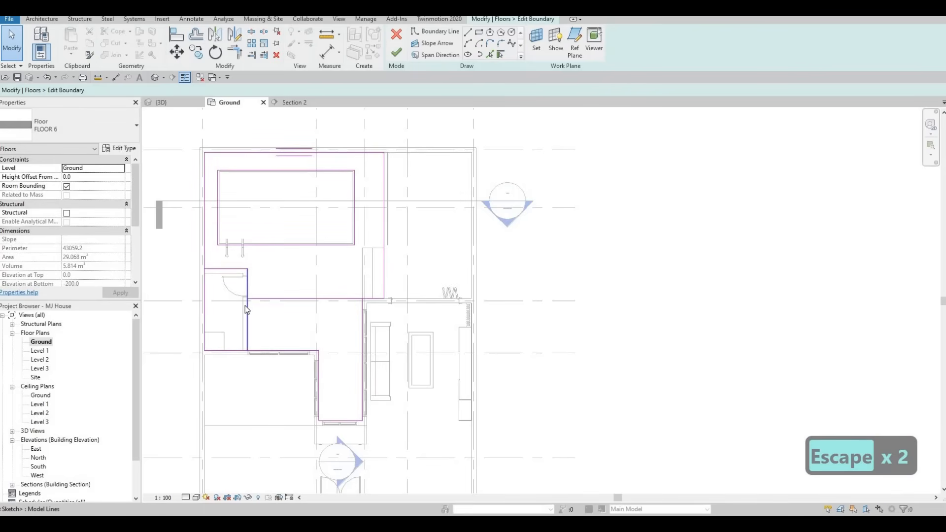
Trim the vertical line with the horizontal line from the living-room corner, keeping the part below their intersection
middle_drag(244, 305, 247, 312)
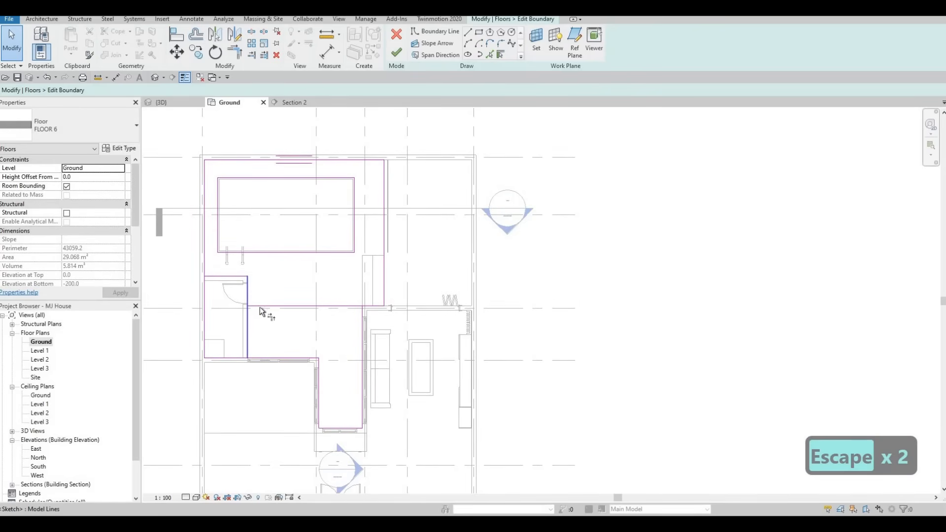
key(t)
key(r)
click(248, 316)
click(253, 307)
key(Escape)
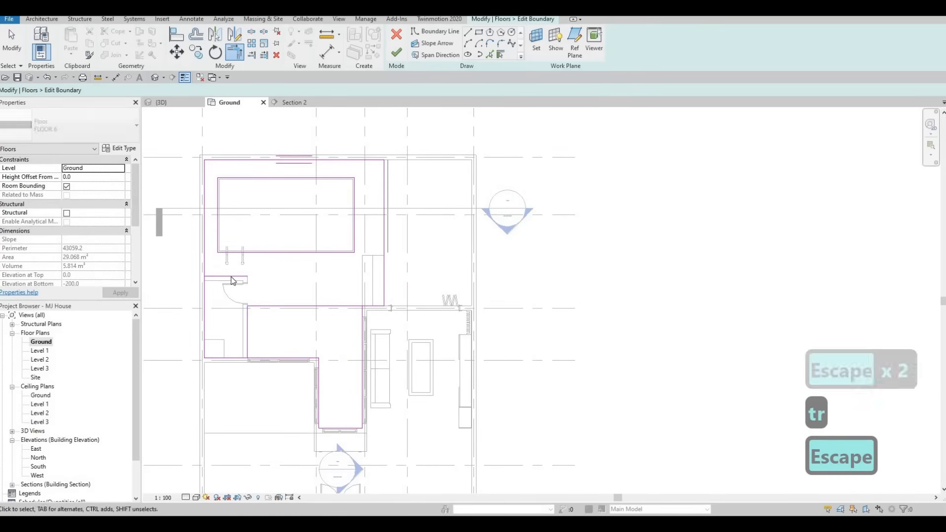
key(Escape)
Delete the boundary line along the small room's pool-side wall
click(233, 277)
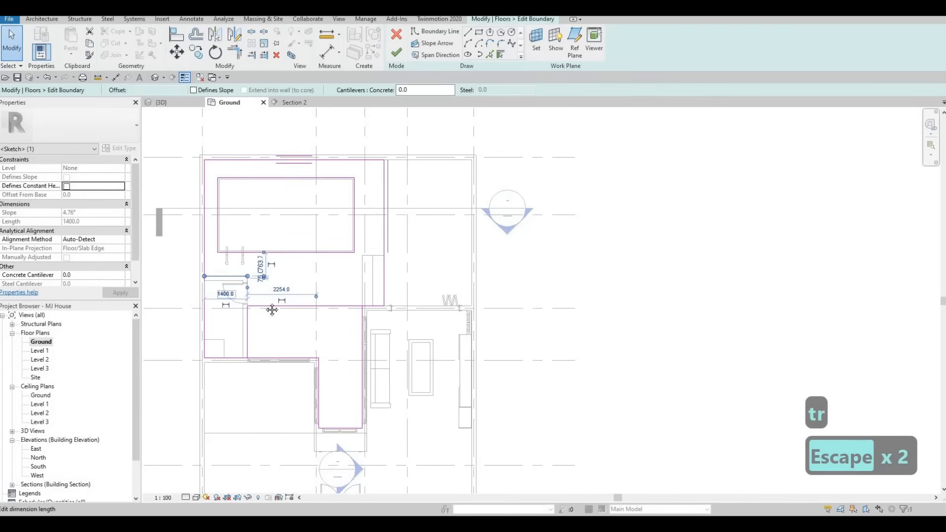
key(Delete)
key(Escape)
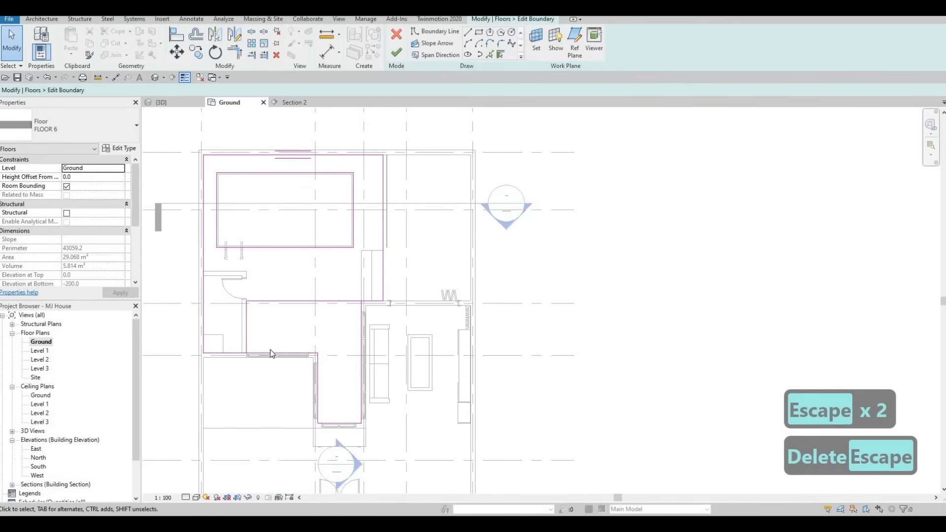
Trim the floor's lower horizontal boundary line to the small room's vertical boundary line, keeping the part along the small room
key(t)
key(r)
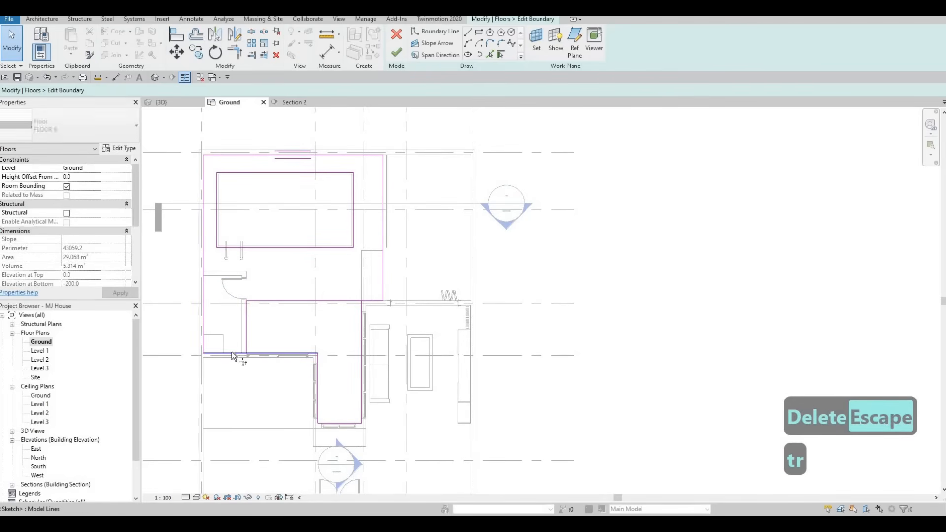
click(243, 358)
key(Escape)
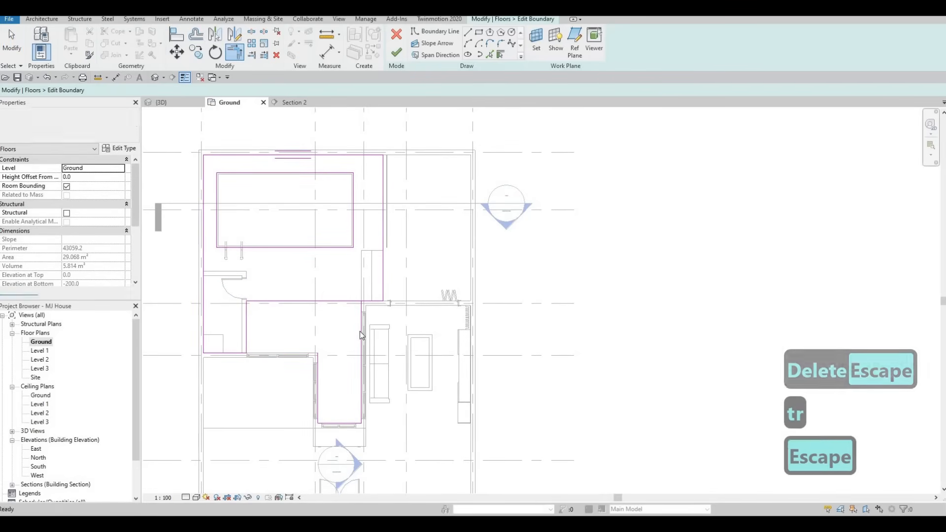
Delete the three connected leftover boundary lines around the courtyard's narrow end and finish the floor without attaching walls to it
key(Tab)
click(347, 333)
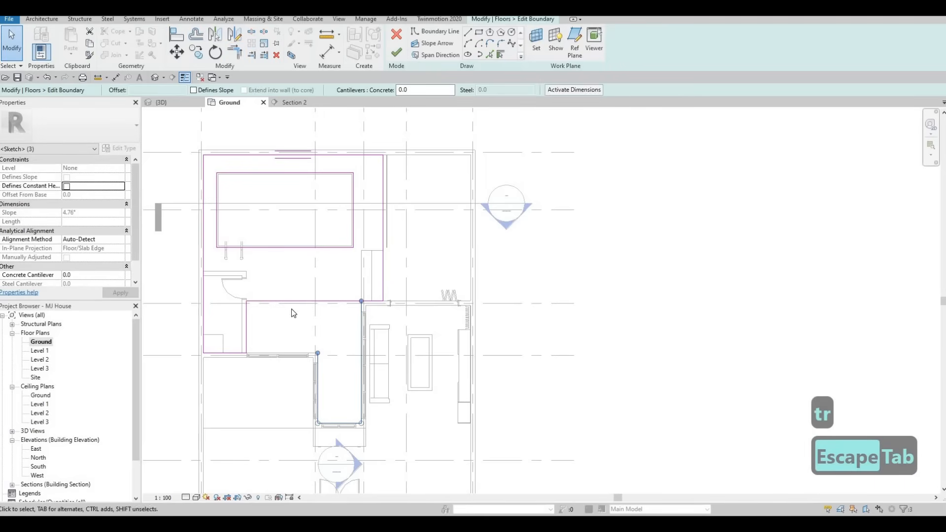
key(Delete)
middle_drag(303, 270, 285, 254)
key(Escape)
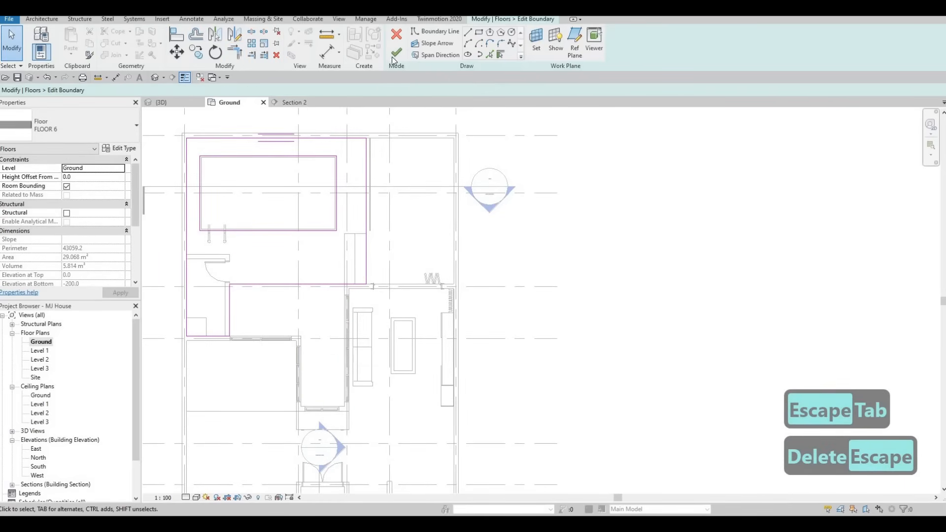
click(544, 267)
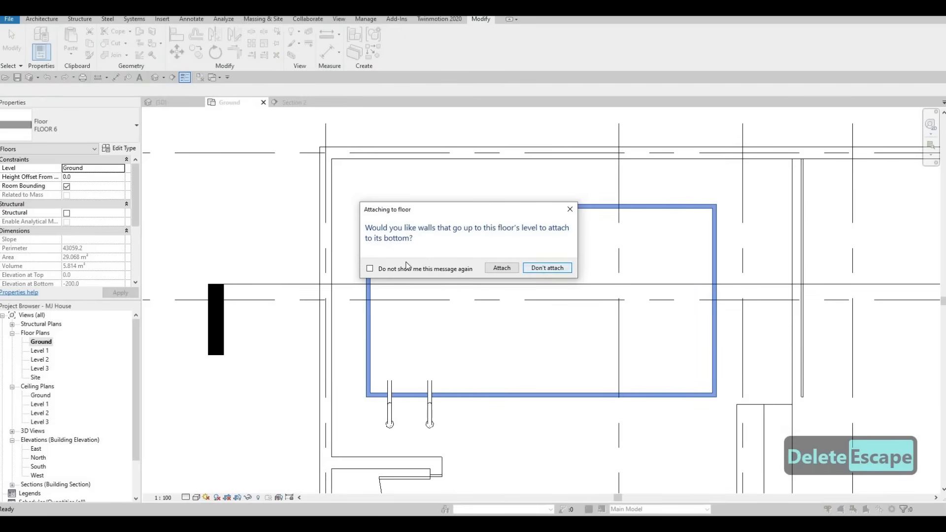
scroll(416, 245, down, 2)
scroll(276, 298, up, 2)
key(Escape)
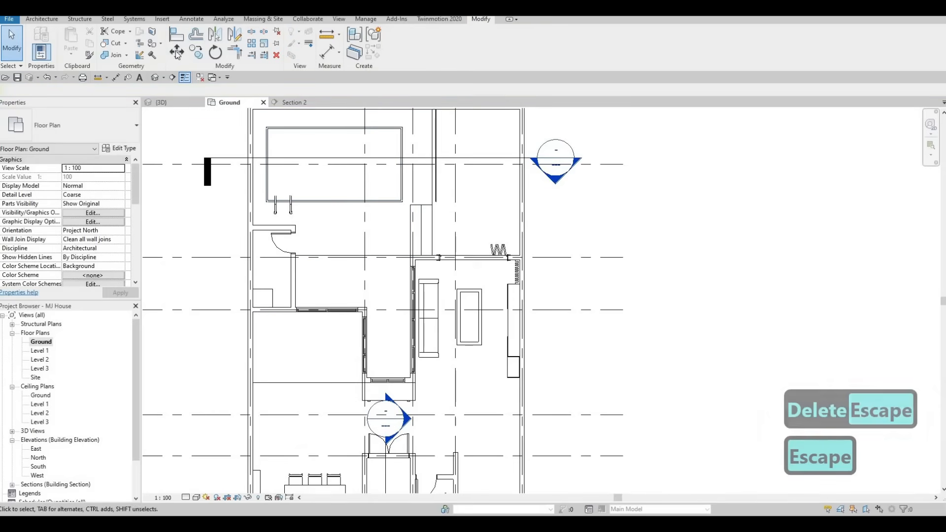
Start a new architectural floor and duplicate its type FLOOR 6 as FLOOR 7
click(39, 20)
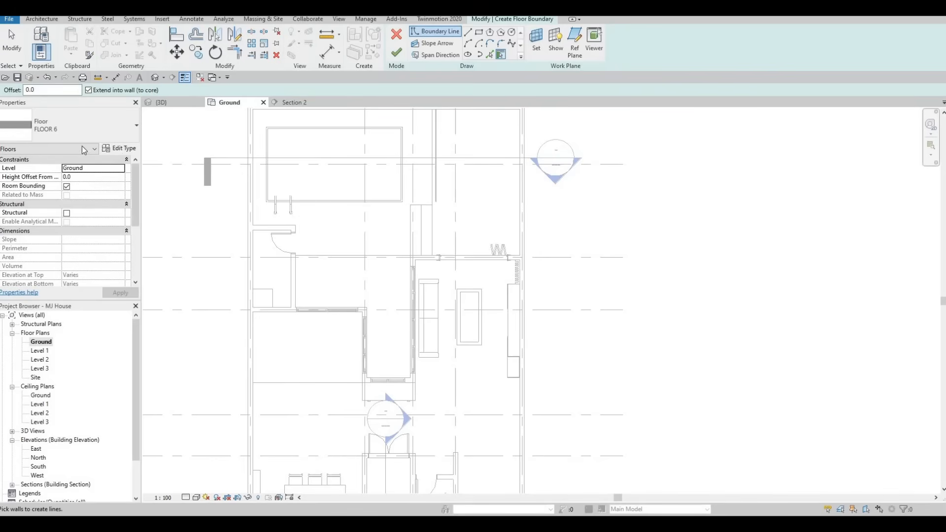
click(730, 147)
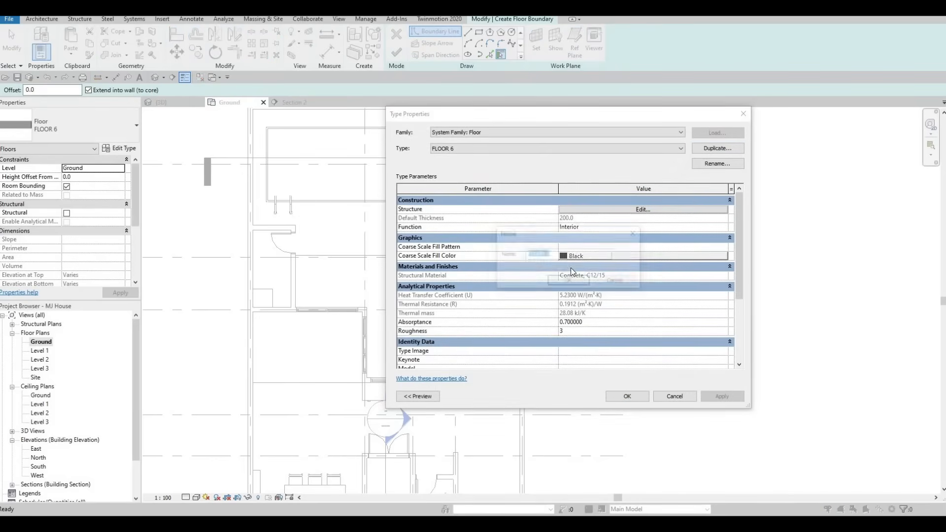
key(Return)
Set the structure layer material of floor type FLOOR 7 to Grass and apply the type
click(617, 210)
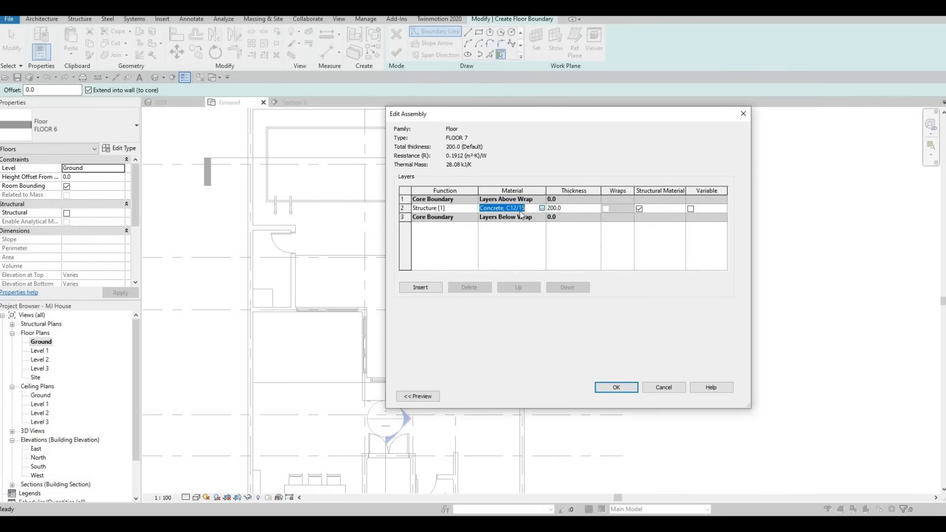
click(542, 208)
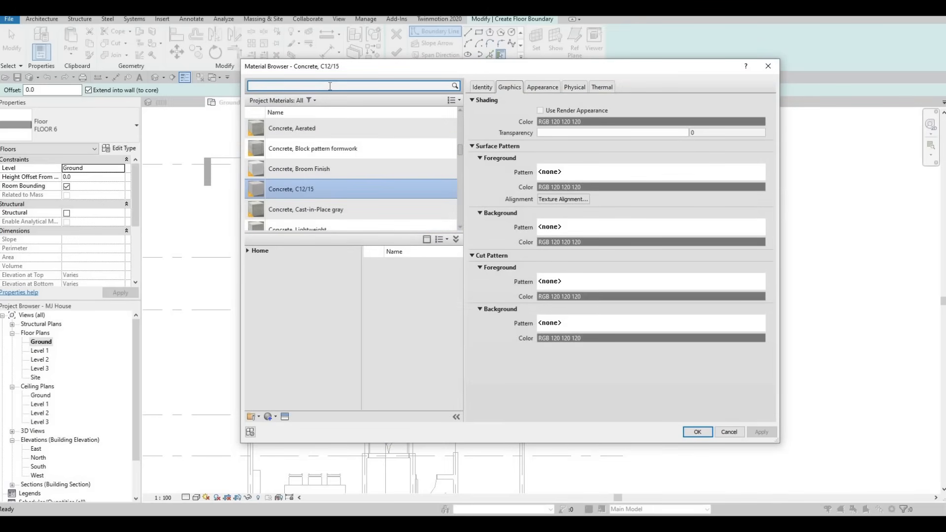
click(330, 86)
text(gras)
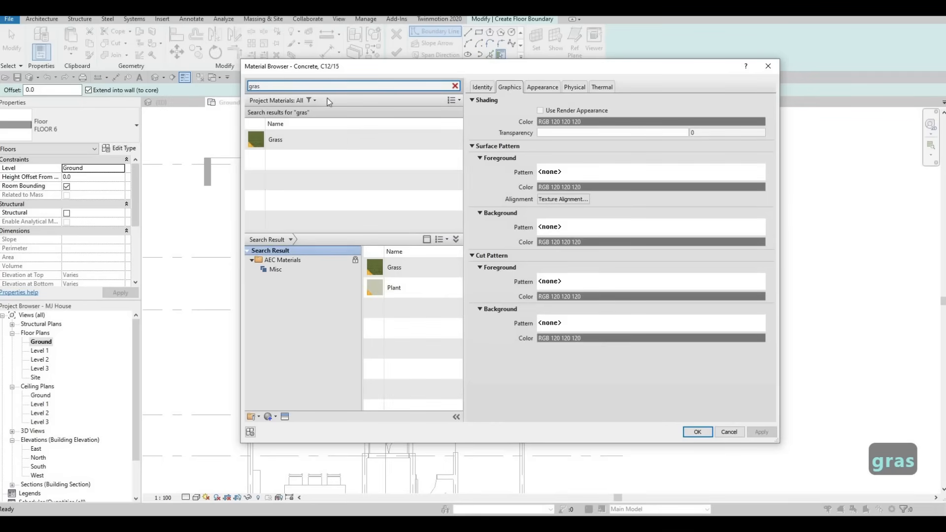
text(s)
click(341, 138)
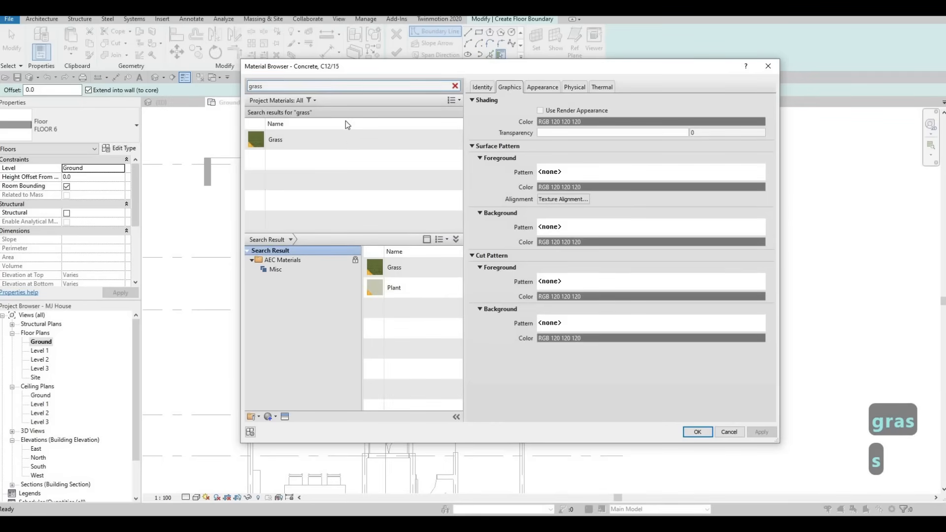
click(697, 432)
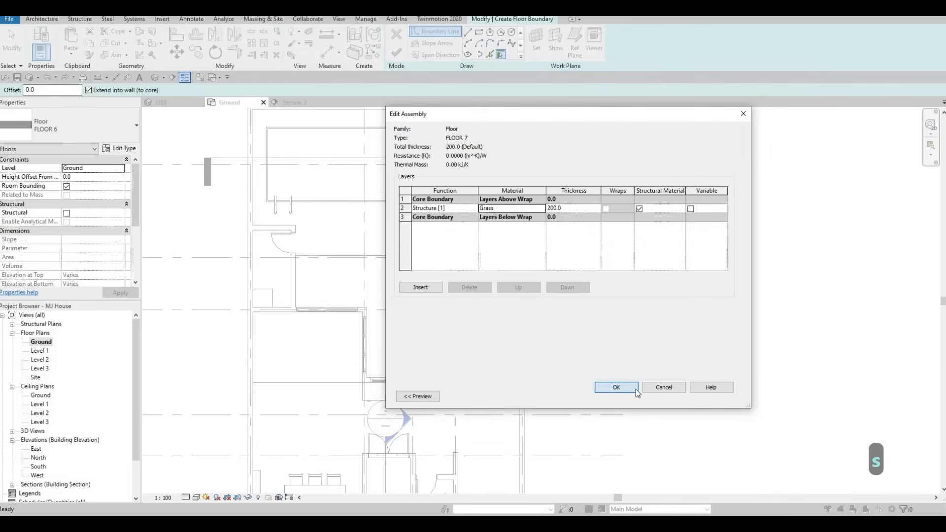
click(615, 389)
click(622, 395)
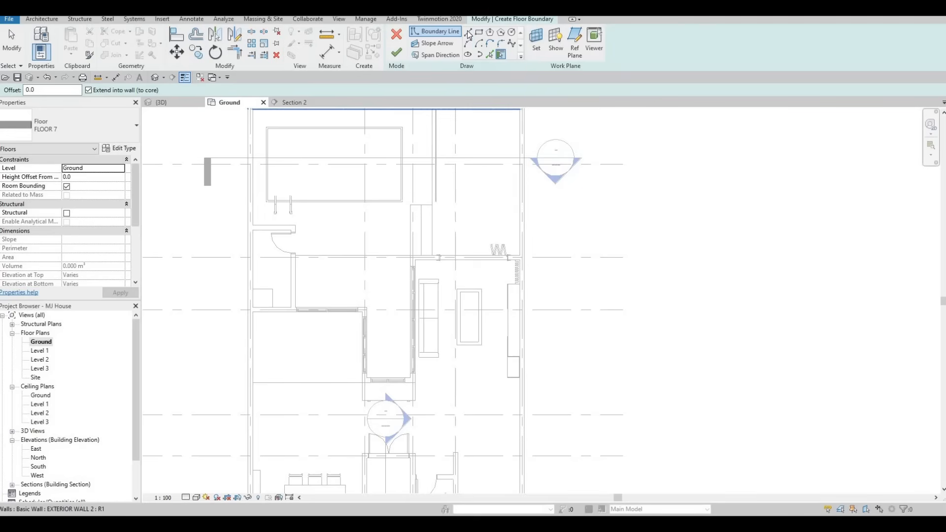
Pick the existing edges around the L-shaped courtyard as floor boundary lines: the pool-side edge, small-room wall, curtain walls and narrow end
click(490, 54)
click(310, 257)
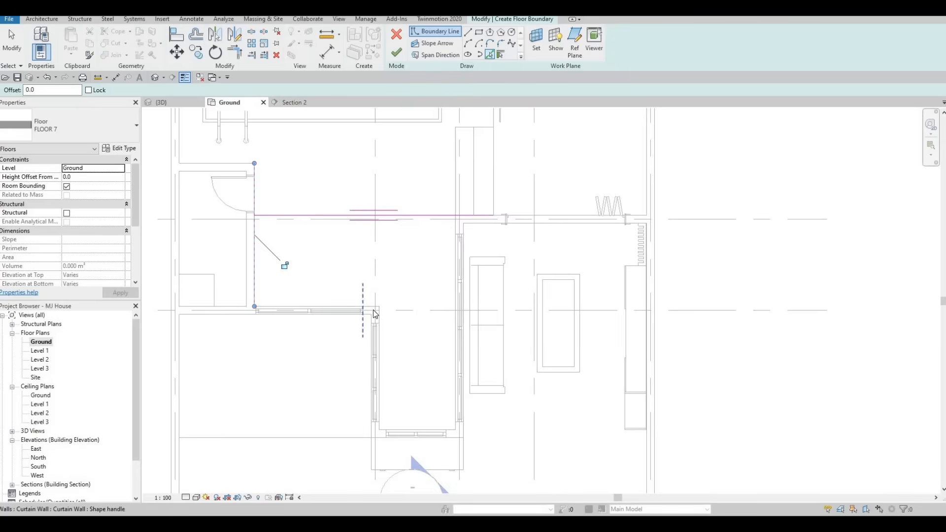
scroll(374, 309, up, 5)
scroll(416, 317, down, 5)
click(409, 345)
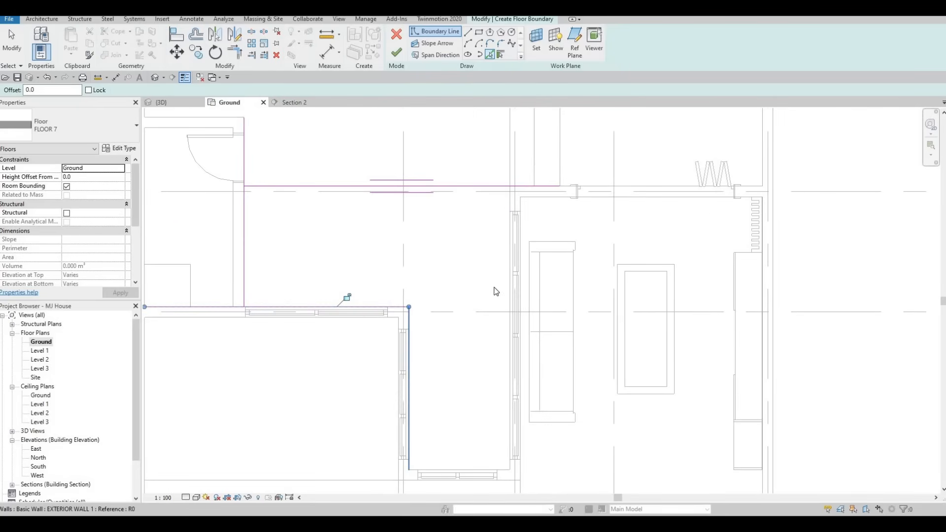
click(479, 309)
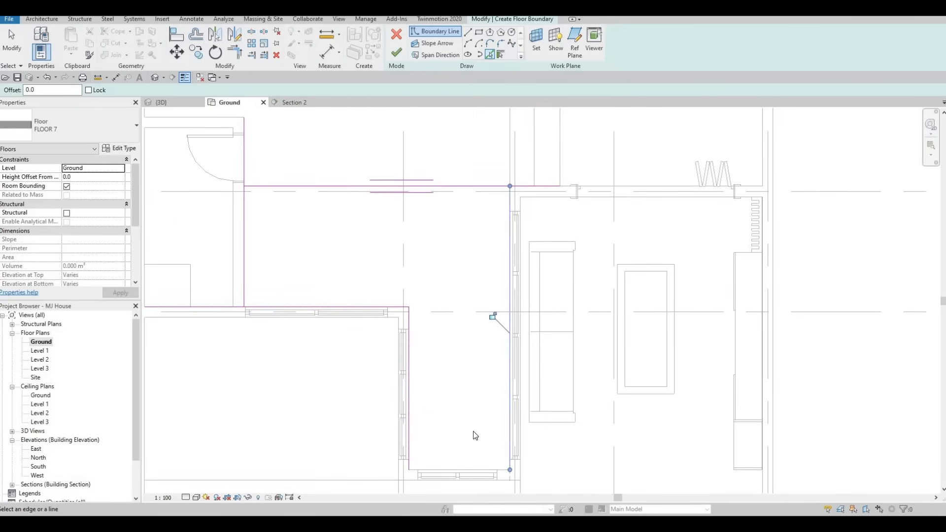
scroll(473, 431, up, 3)
click(507, 439)
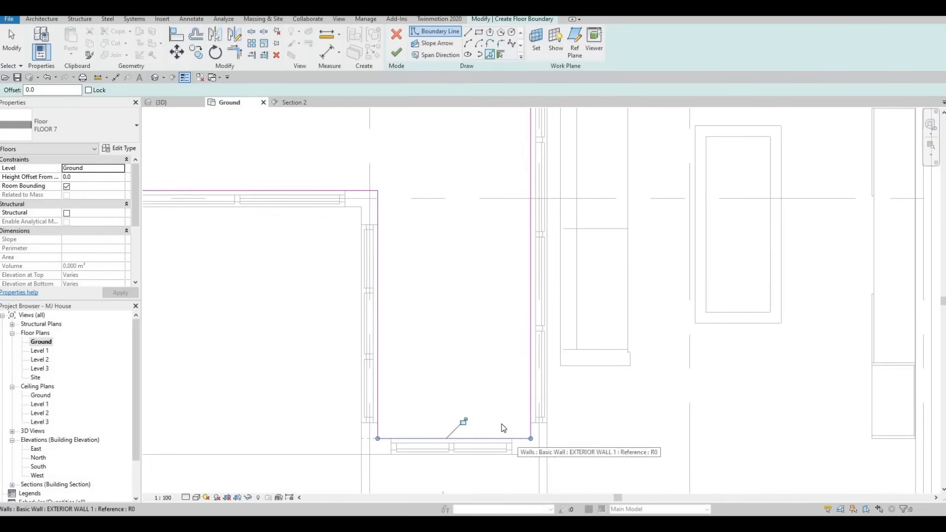
Trim the courtyard's pool-side boundary line and the living-room side vertical line to a corner
key(Escape)
key(Escape)
key(t)
key(r)
scroll(486, 222, down, 1)
middle_drag(486, 223, 446, 382)
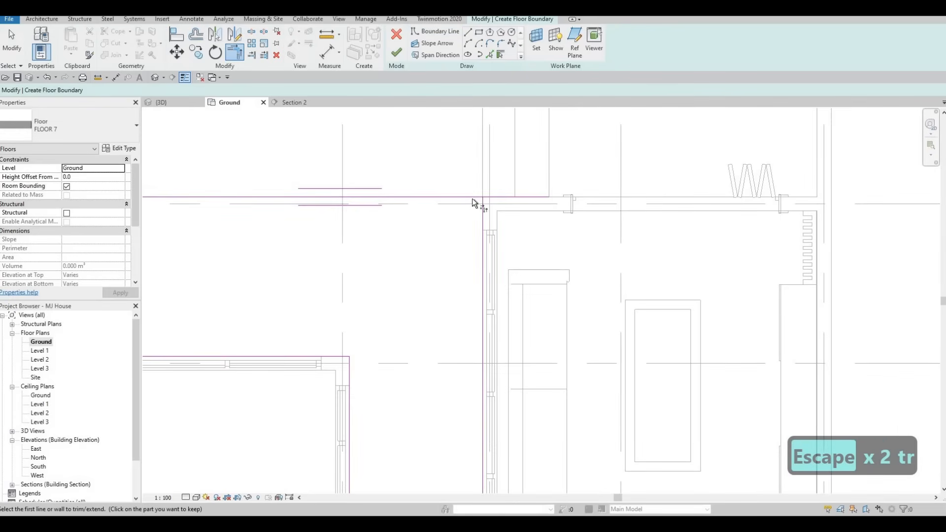
click(482, 209)
click(472, 197)
Trim the pool-side boundary line and the small room's vertical line to a corner, keeping the courtyard part
middle_drag(437, 223, 450, 217)
scroll(450, 218, down, 3)
click(306, 200)
middle_drag(250, 208, 276, 209)
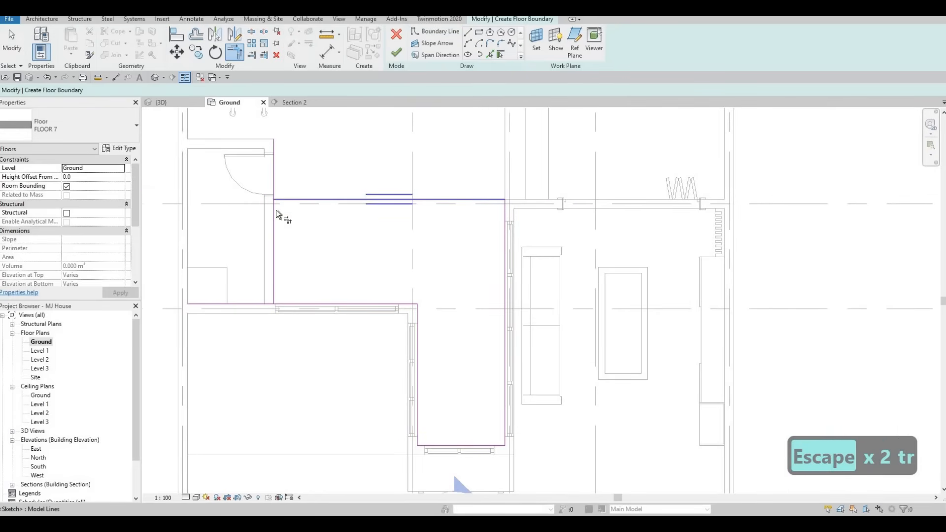
click(275, 210)
click(397, 59)
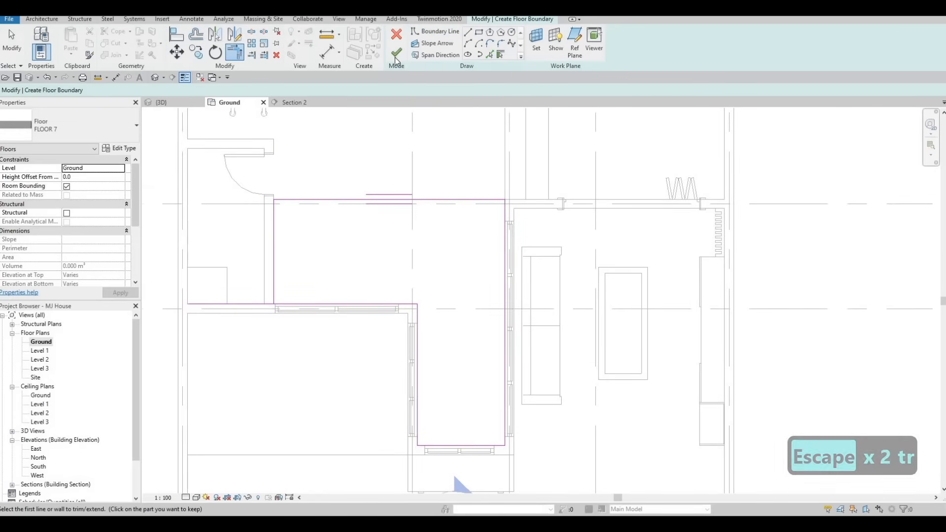
key(Escape)
key(Escape)
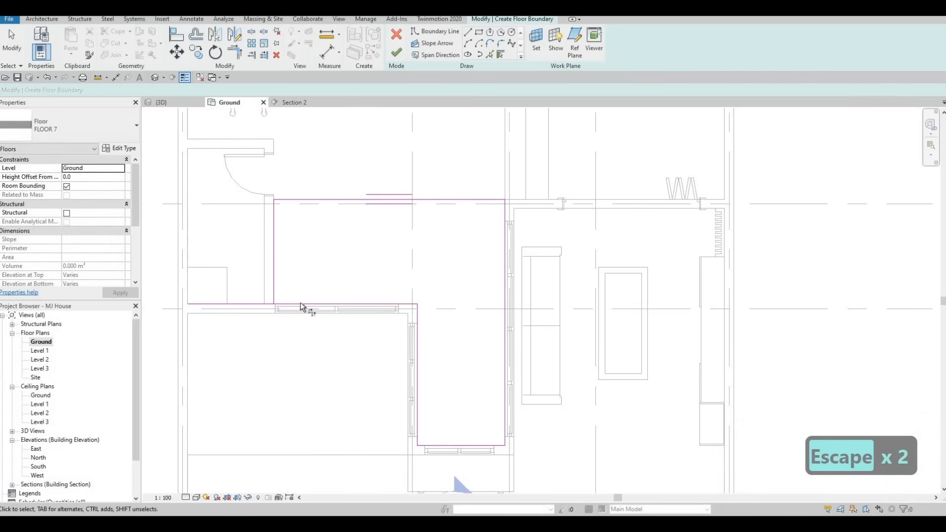
Trim the horizontal boundary line below the small room back to the room's vertical line and finish the grass floor
key(t)
key(r)
click(397, 54)
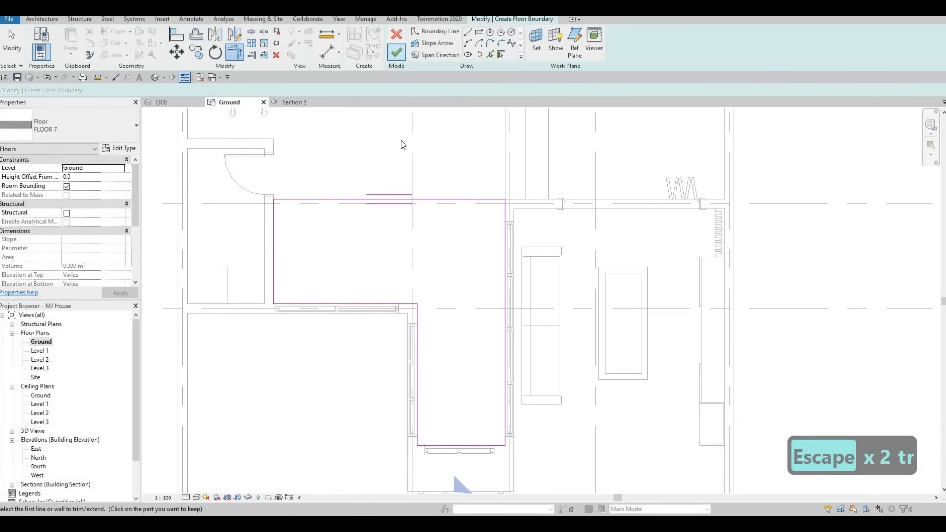
key(Escape)
key(Escape)
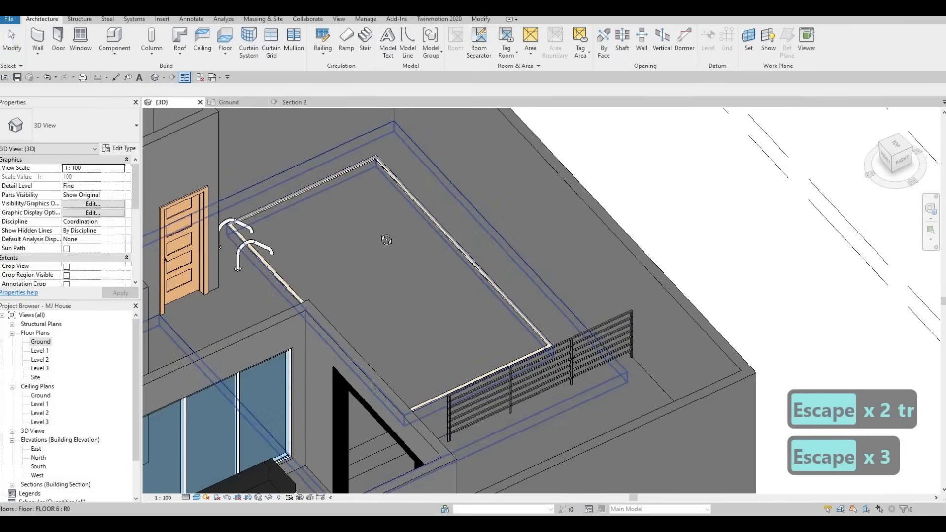
Check the new floor in 3D, then create an in-place Generic Models component in the Ground plan with the suggested name
shift+middle_drag(345, 249, 335, 184)
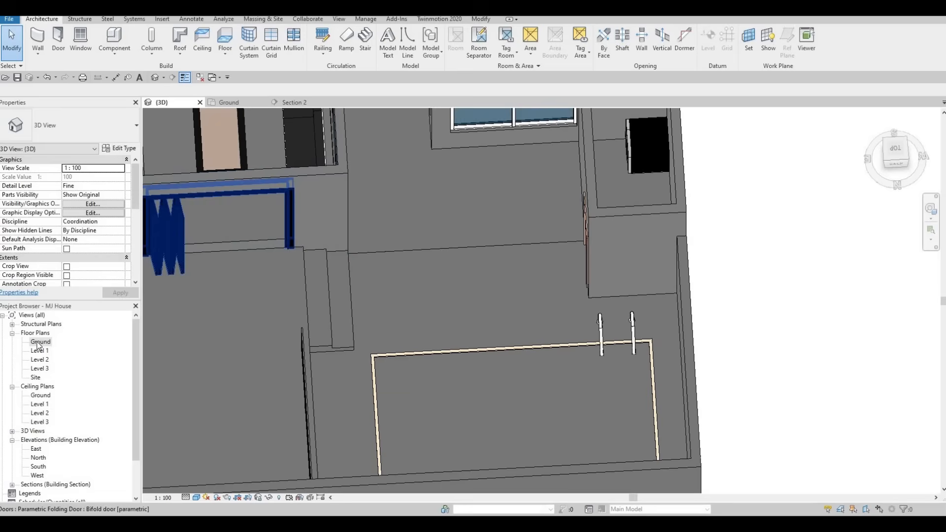
click(230, 103)
middle_drag(304, 235, 301, 230)
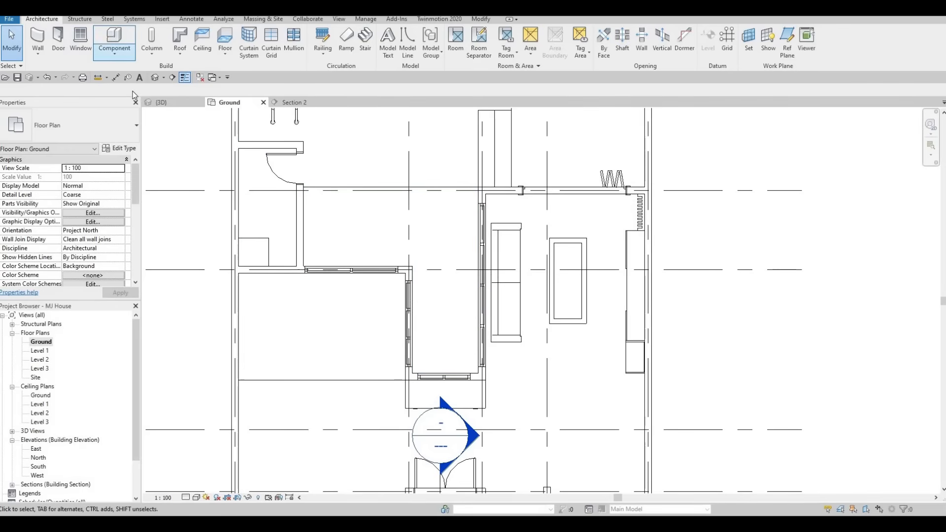
click(112, 49)
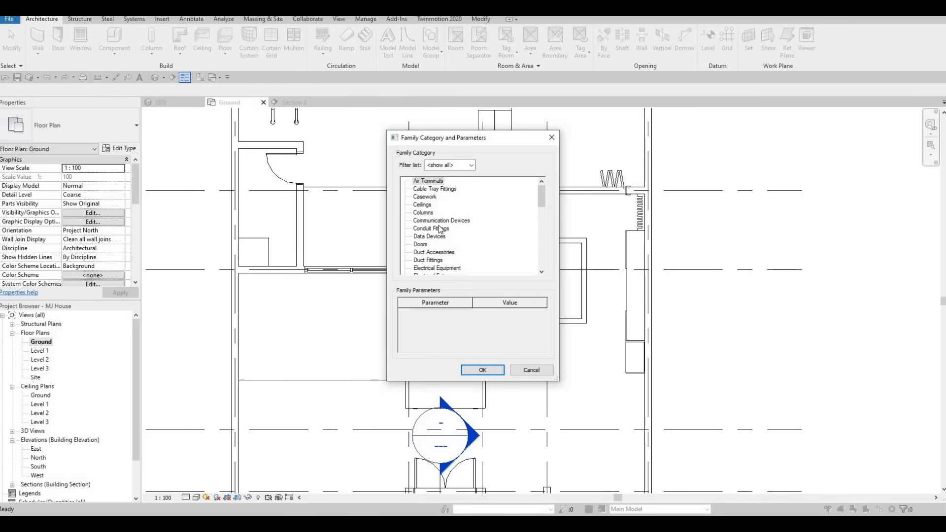
scroll(440, 229, down, 4)
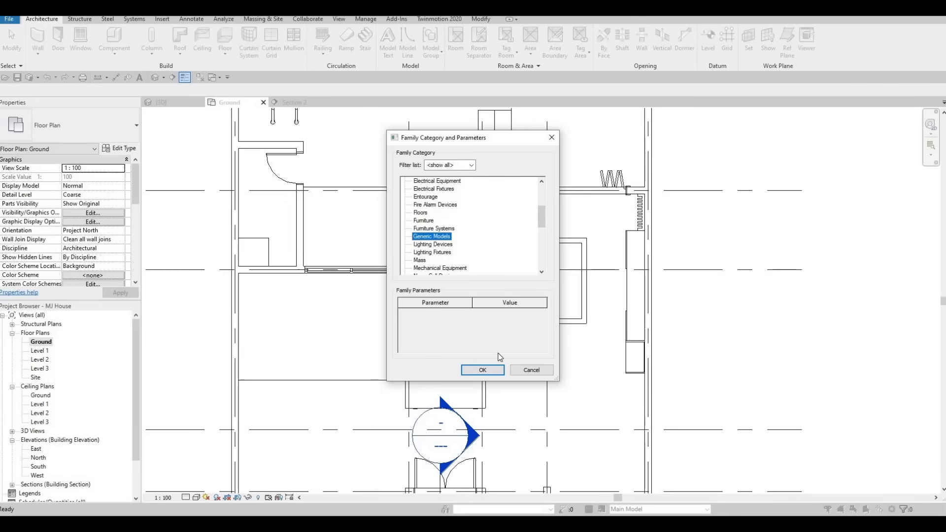
click(496, 370)
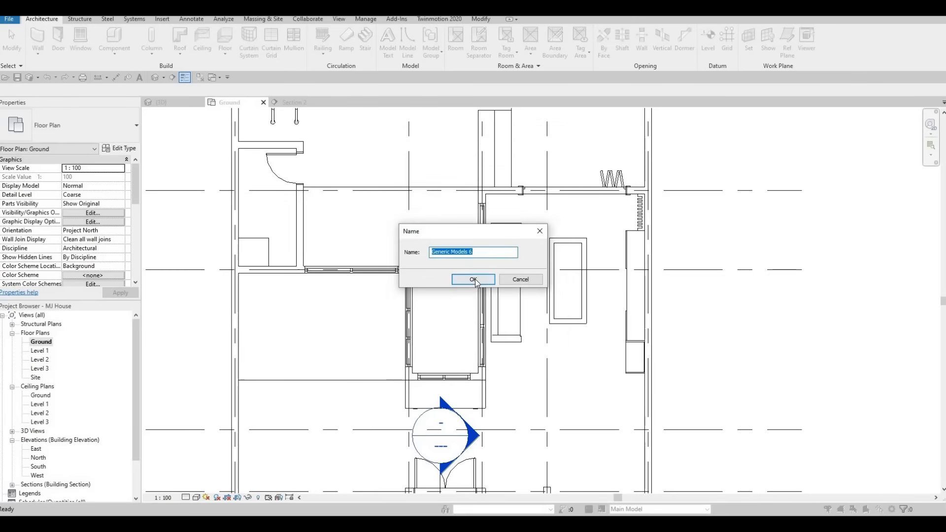
key(Return)
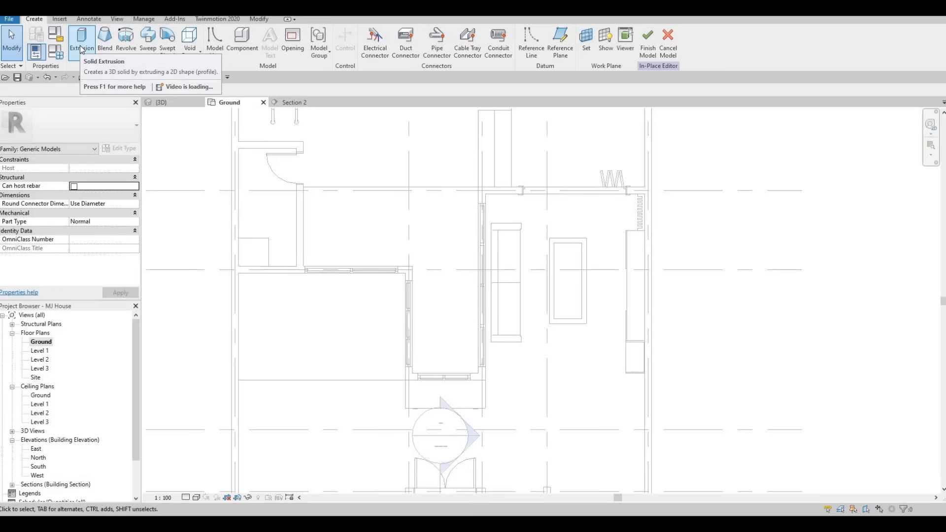
Sketch a rectangular extrusion profile about 400 mm wide along the courtyard's living-room side curtain wall
click(476, 189)
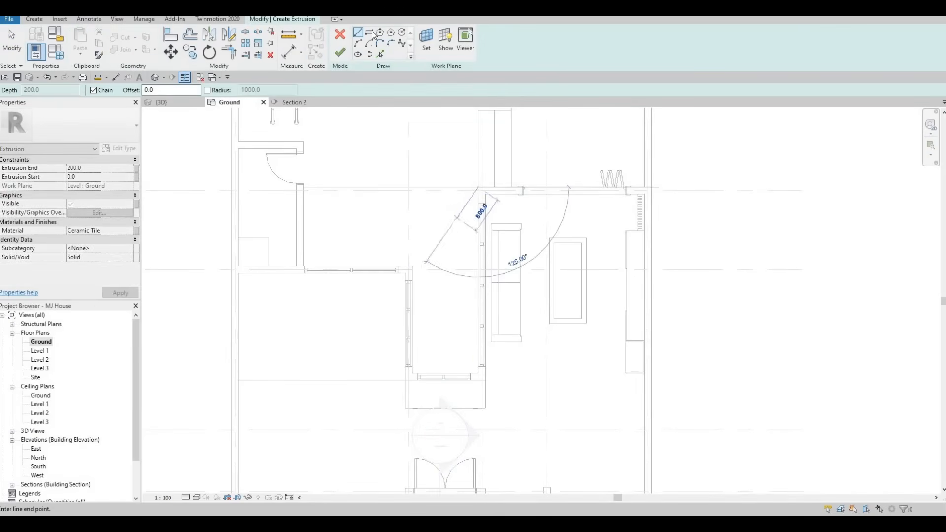
key(Escape)
click(478, 189)
key(Escape)
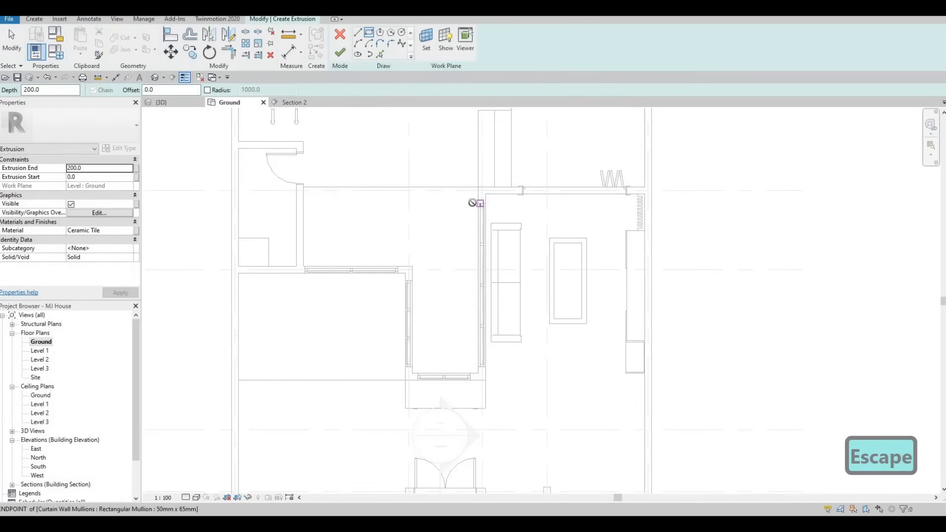
click(478, 204)
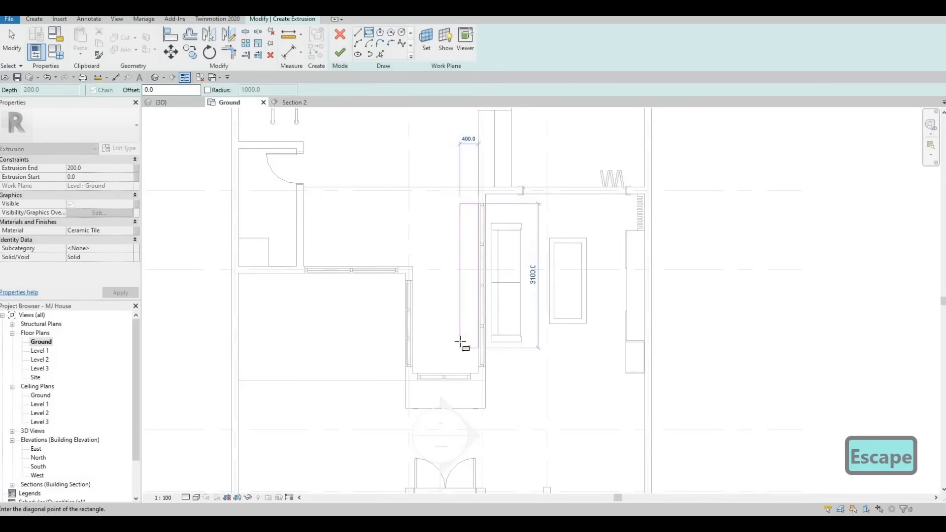
key(Escape)
click(492, 188)
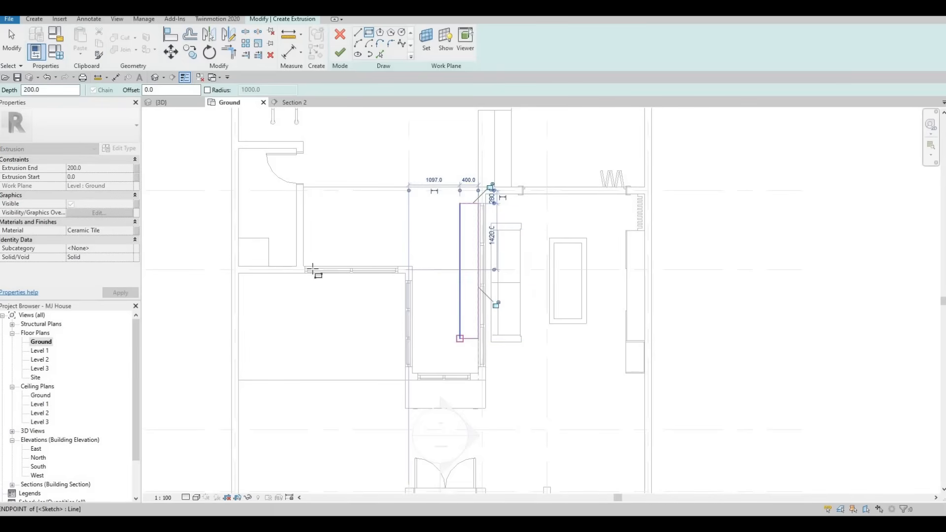
key(Escape)
scroll(311, 270, up, 4)
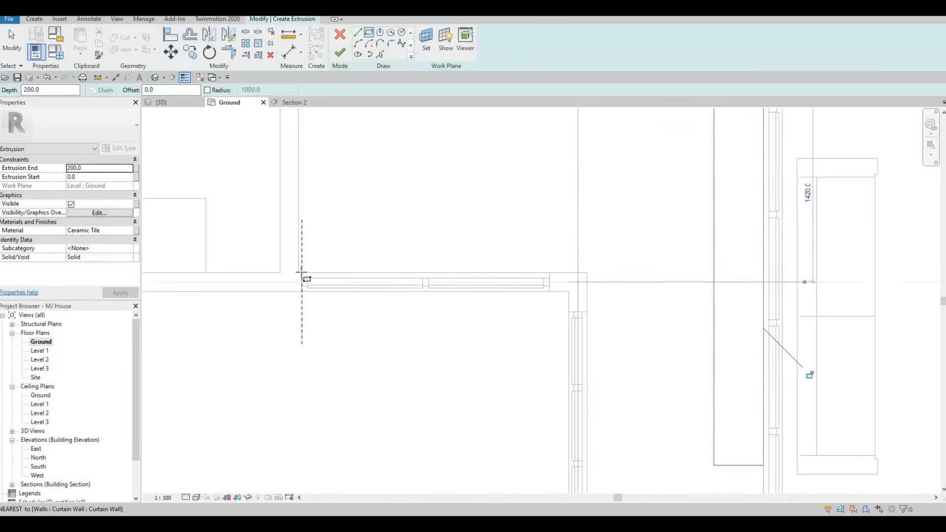
Sketch a second rectangular profile about 500 mm deep along the small room's horizontal curtain wall, ending past the room's corner
click(302, 270)
scroll(590, 214, down, 1)
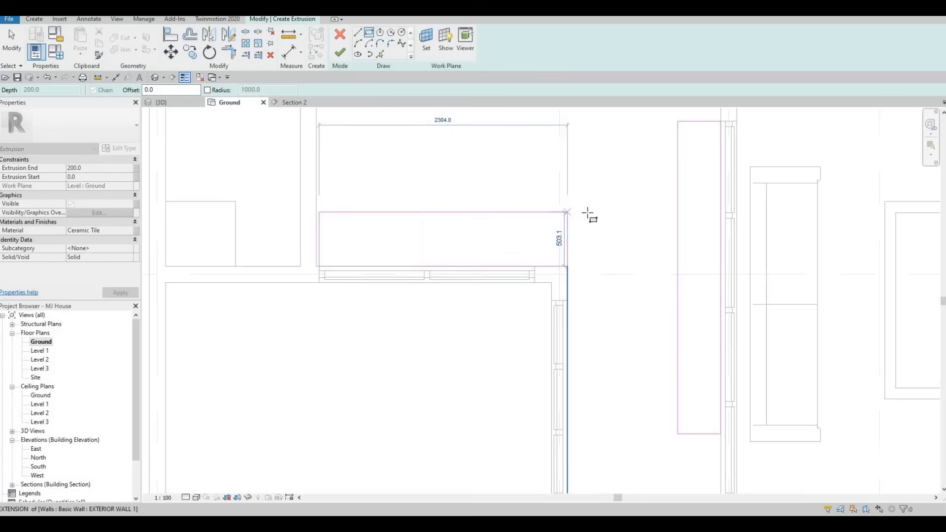
click(591, 239)
scroll(383, 281, down, 2)
key(Escape)
key(Escape)
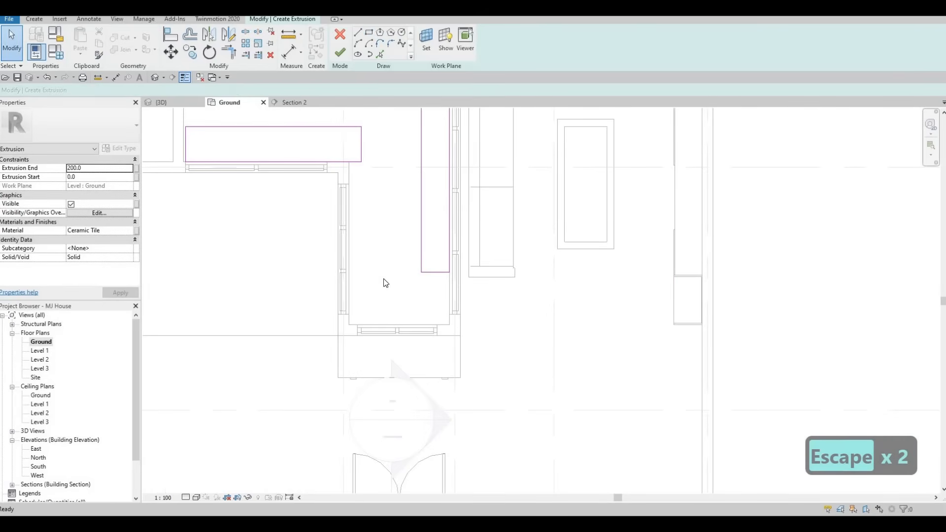
Add profile lines from the wall faces at the courtyard's narrow closed end and along the small room's vertical side
key(p)
key(l)
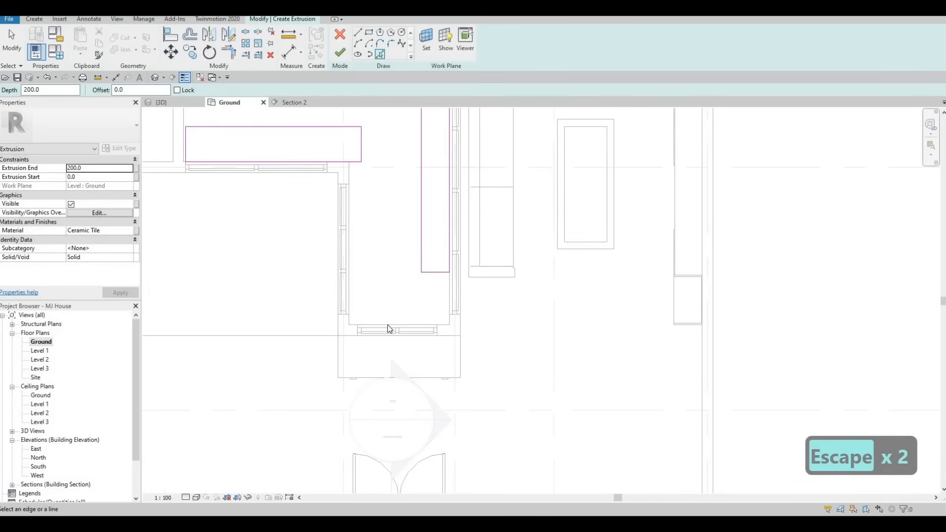
click(444, 325)
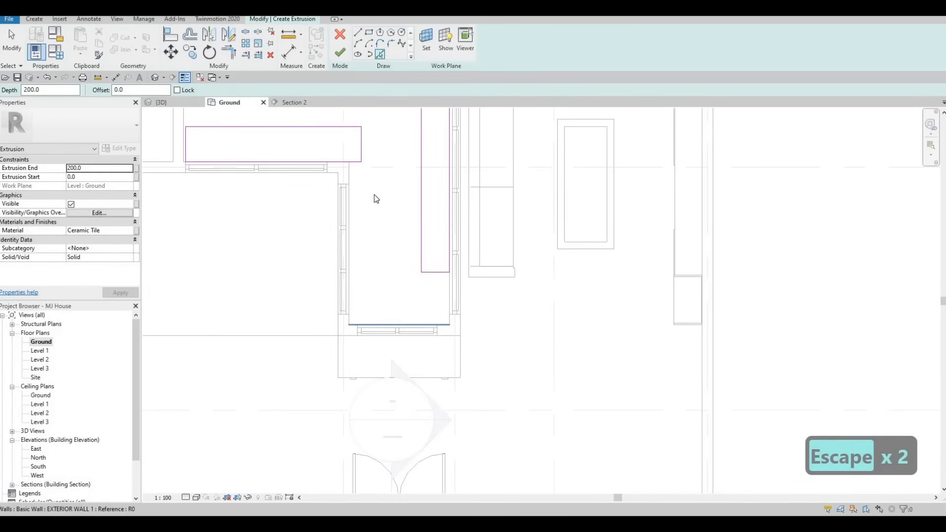
click(350, 212)
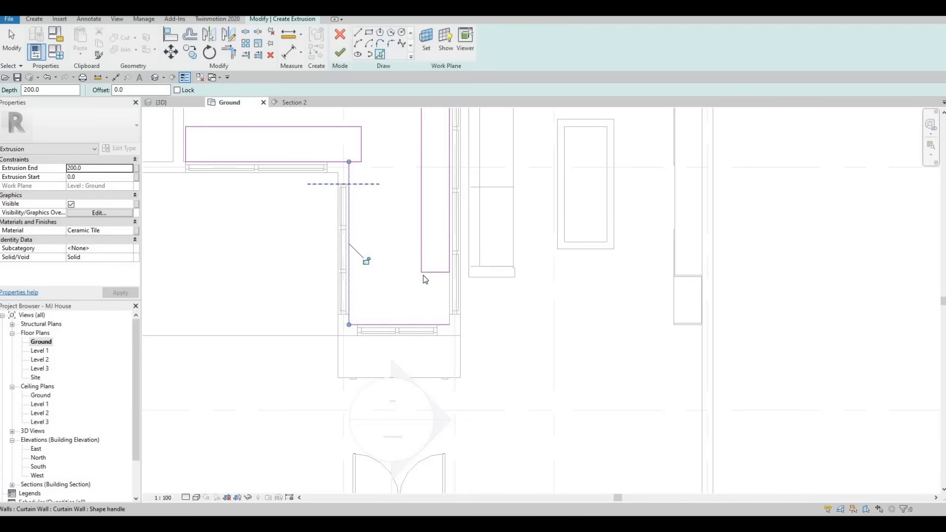
middle_drag(445, 267, 432, 306)
middle_drag(424, 340, 417, 352)
key(Escape)
key(Escape)
key(Escape)
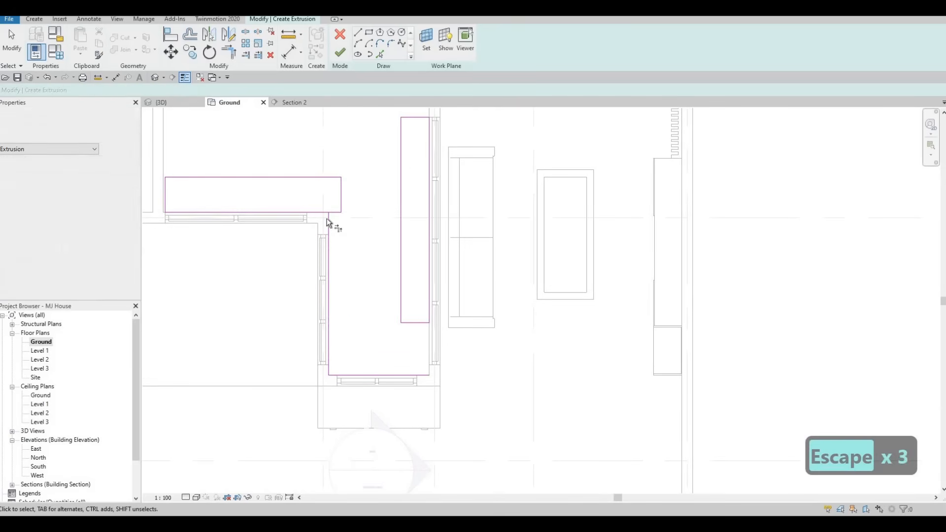
Trim the small room's two wall lines to a corner, and join the second rectangle's outer edge to the first rectangle's inner edge
key(t)
key(r)
click(327, 219)
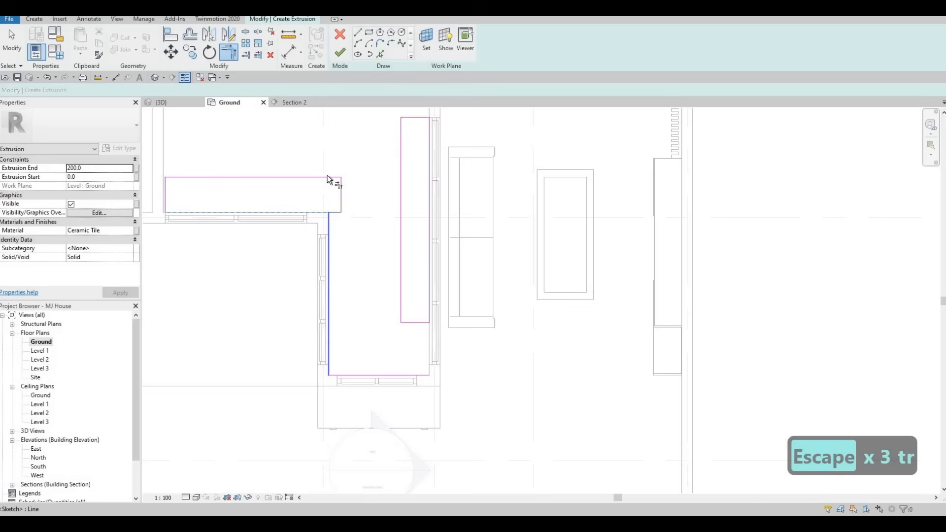
click(306, 176)
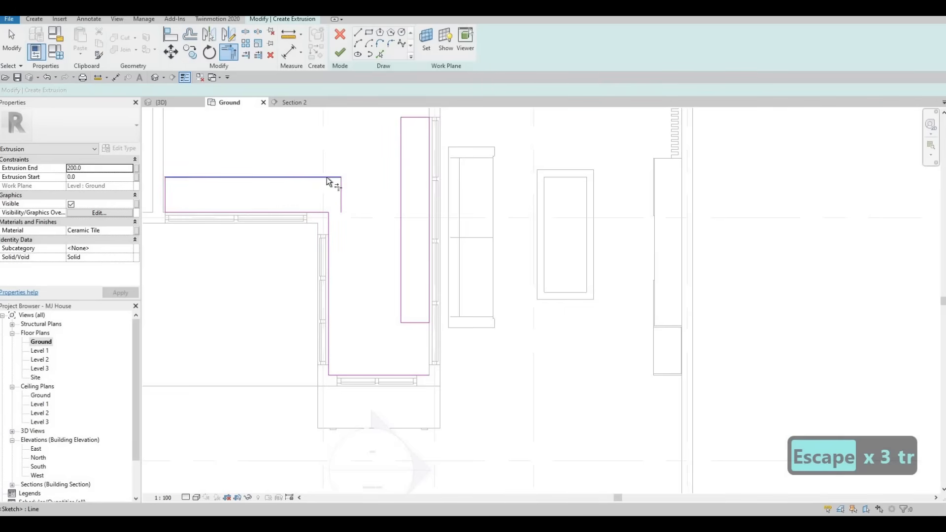
click(401, 157)
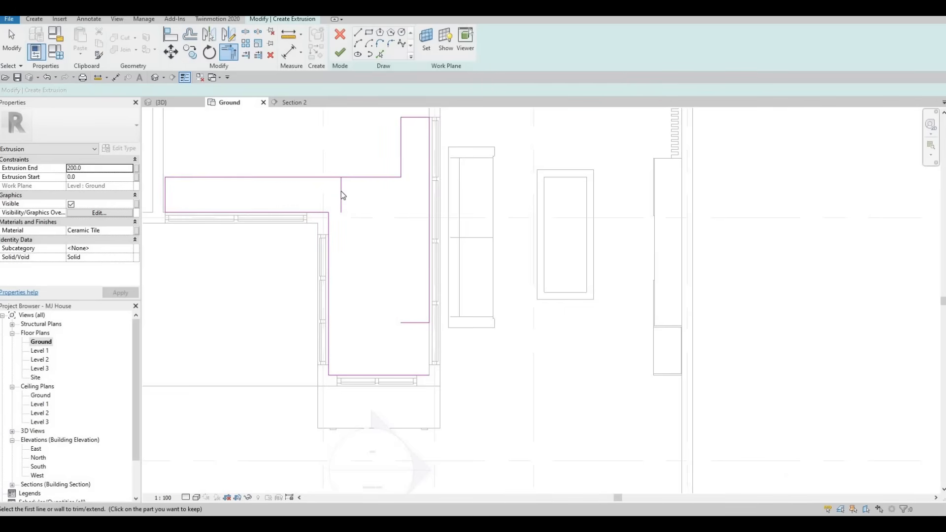
Delete the leftover short end lines of the two rectangles inside the combined profile
key(Escape)
key(Escape)
click(341, 195)
key(Delete)
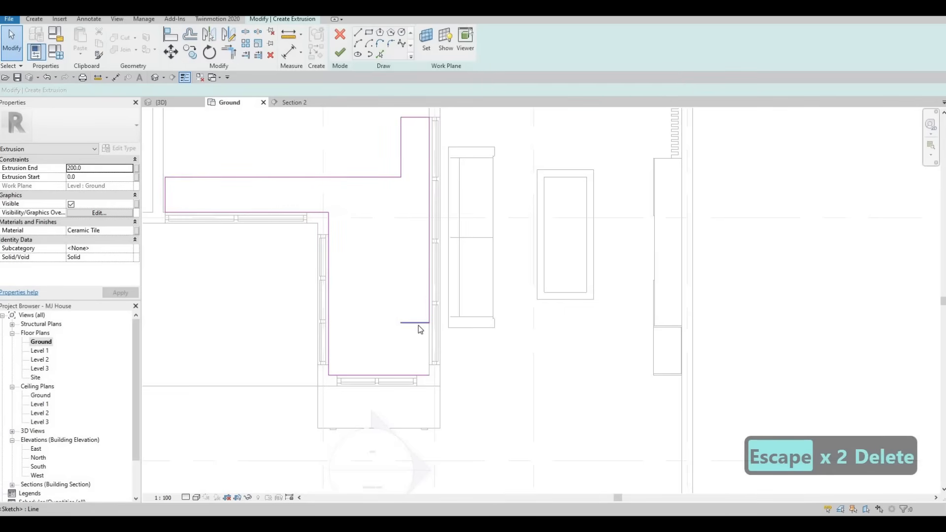
click(419, 323)
key(Delete)
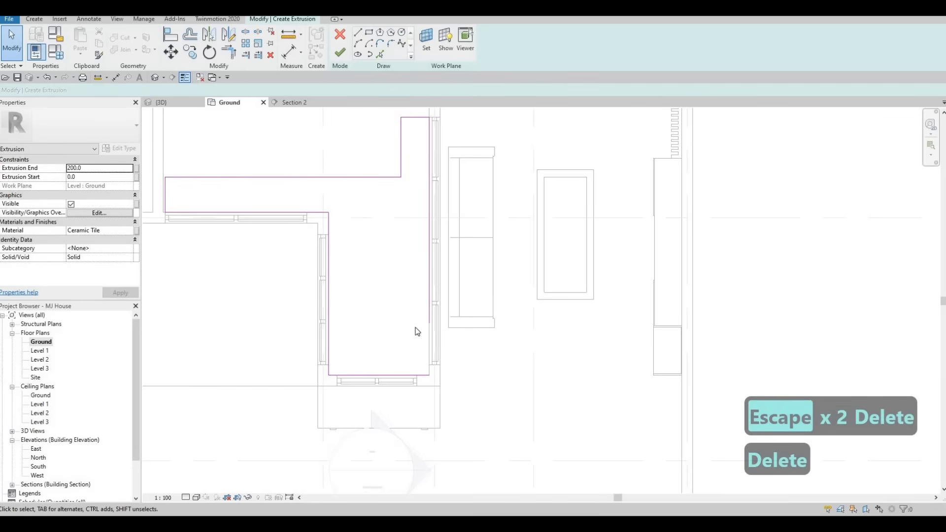
Extend the living-room side line to a corner with the line at the courtyard's closed end
key(t)
key(r)
click(429, 303)
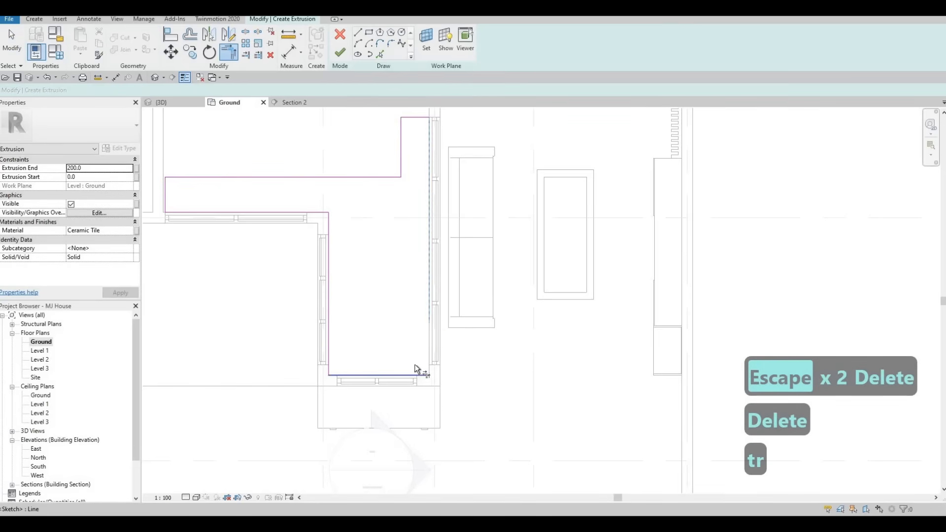
click(416, 373)
key(Escape)
key(Escape)
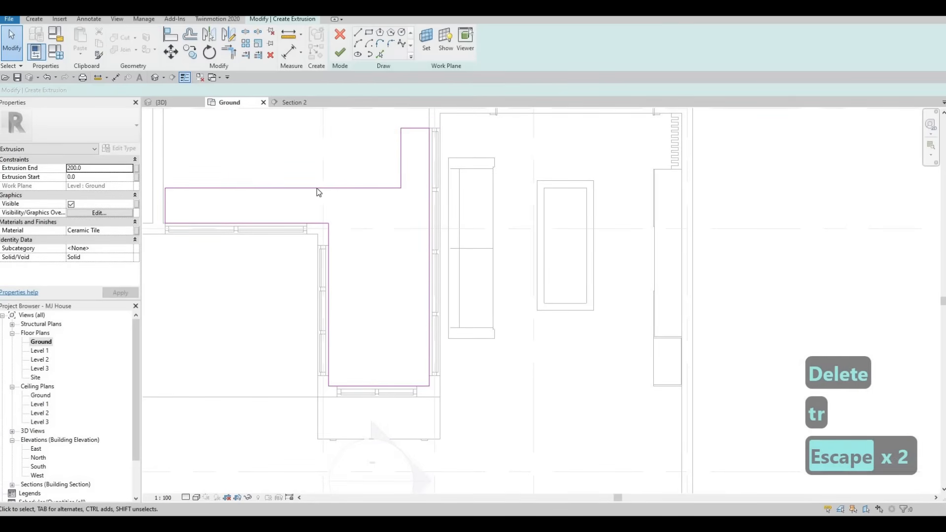
Nudge the profile's upper long horizontal line four steps toward the small room's curtain wall
click(318, 188)
key(Down)
key(Down)
key(Down)
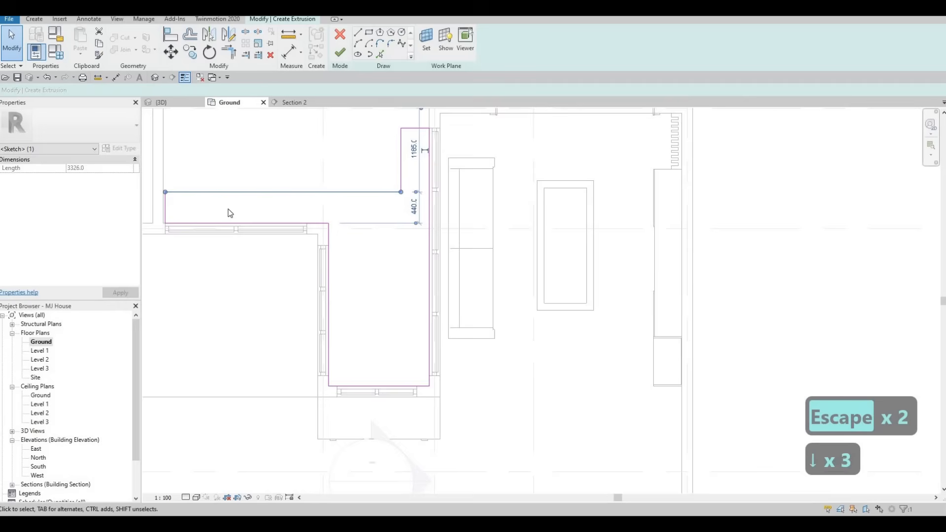
key(Down)
scroll(244, 217, up, 3)
key(Escape)
key(Escape)
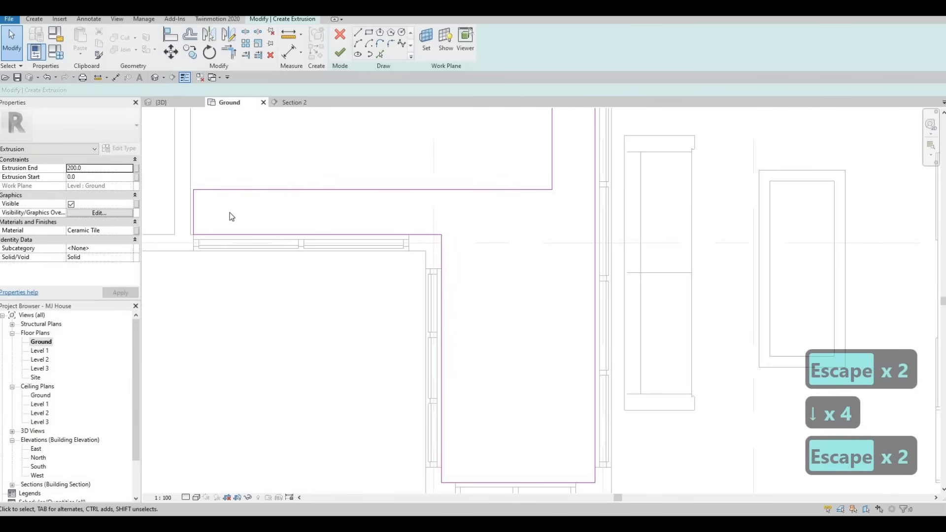
Align the profile's short vertical end line with the adjacent wall face
key(a)
key(l)
click(191, 200)
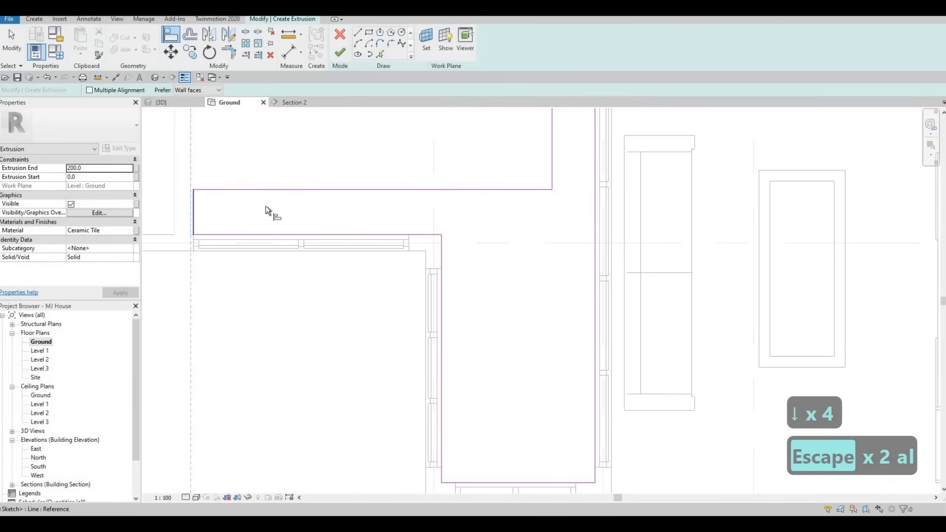
scroll(388, 250, down, 2)
key(Escape)
key(Escape)
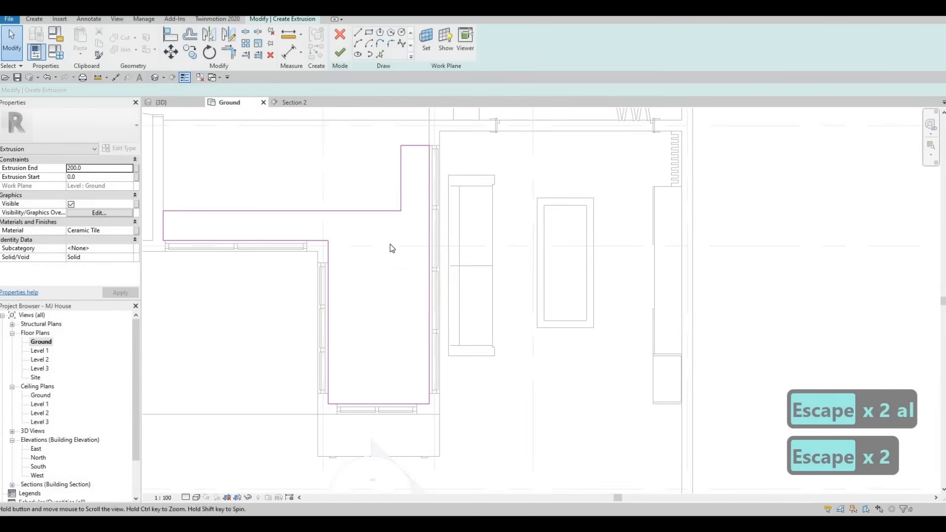
Nudge the short vertical line of the upper branch until it lies 500 mm from the living-room side line
middle_drag(392, 247, 395, 226)
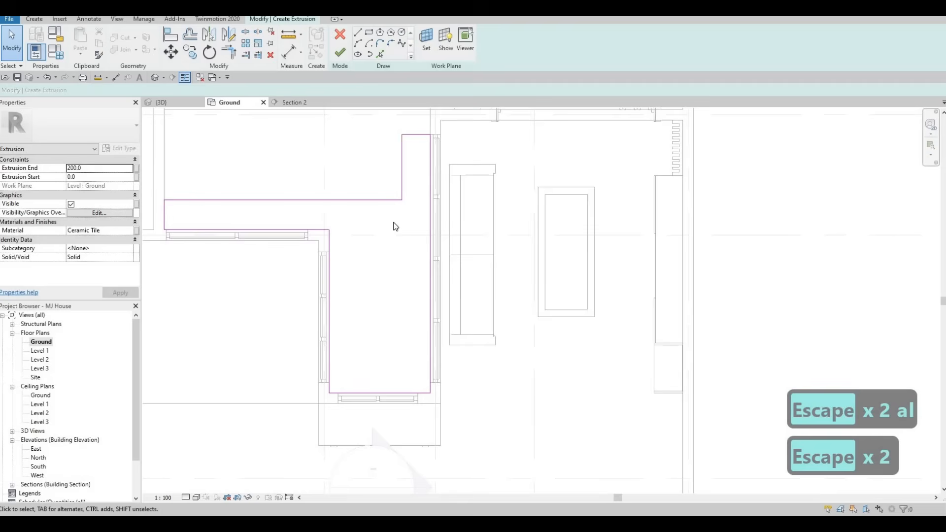
click(405, 188)
key(Left)
key(Left)
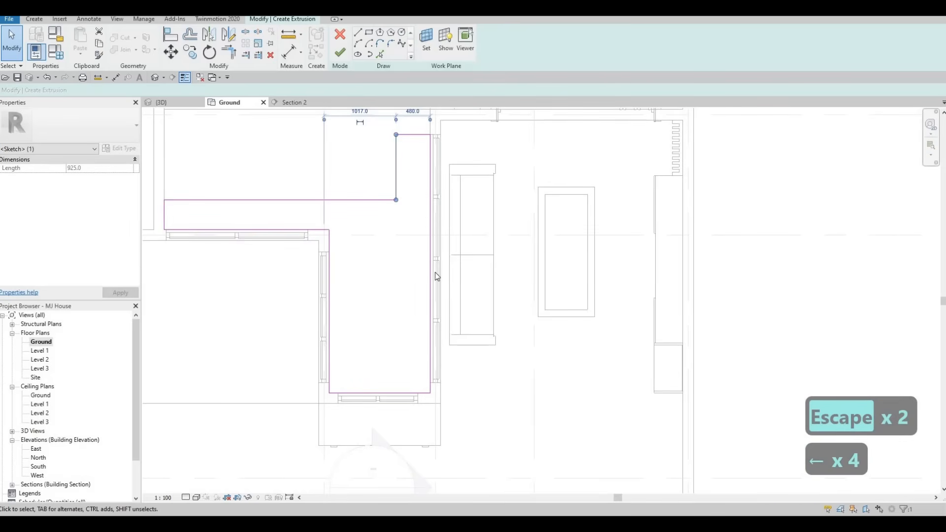
key(Left)
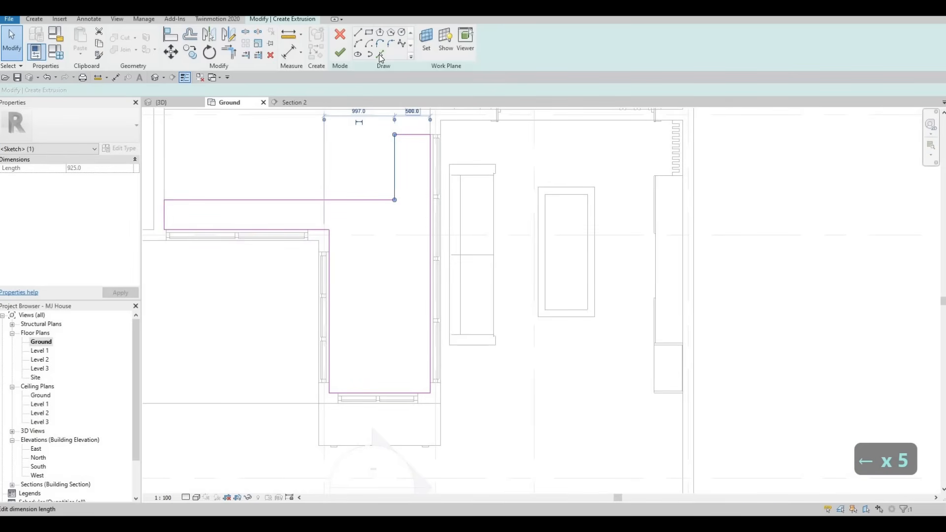
key(Escape)
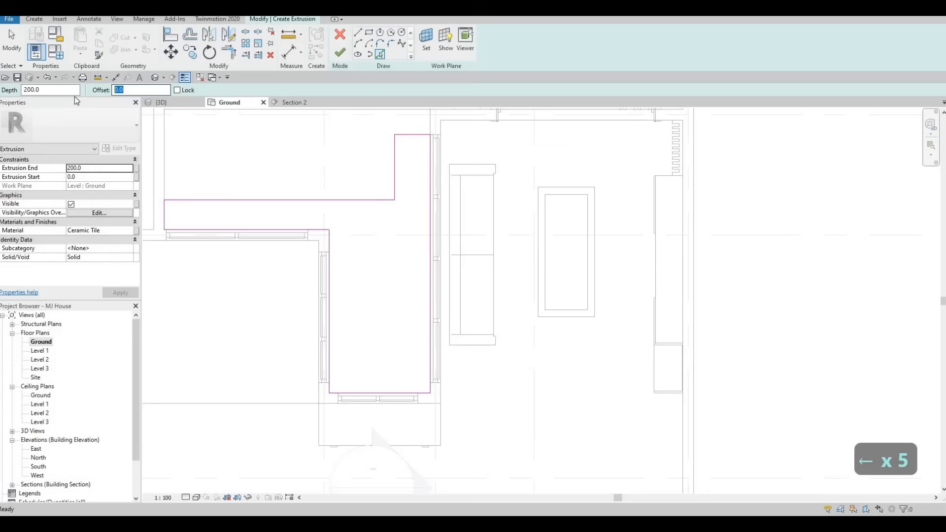
Set the Pick Lines offset to 50 mm and add an inner line along the profile's upper long horizontal edge
text(100)
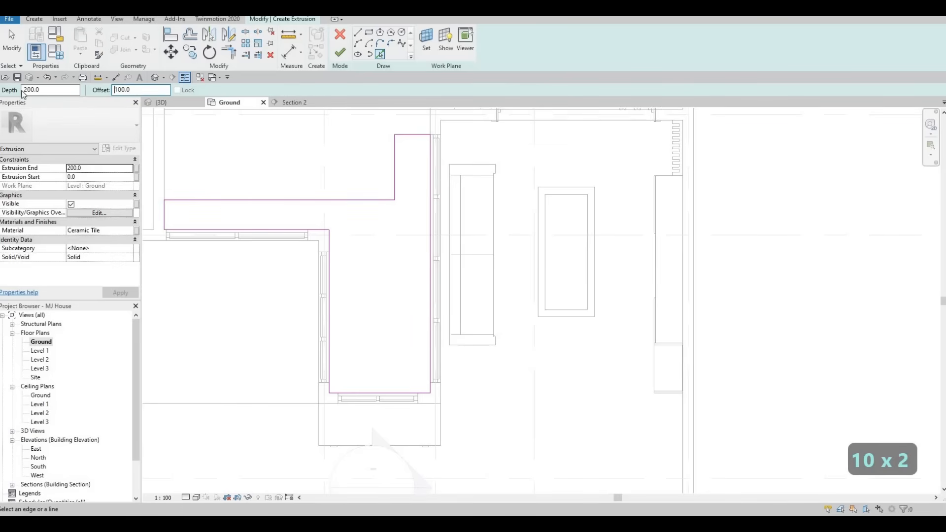
text(5)
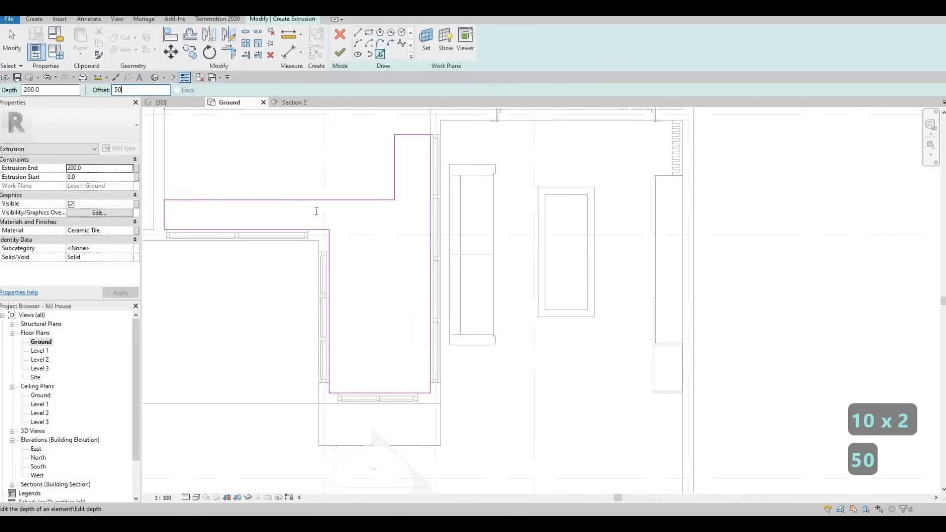
click(167, 215)
scroll(167, 215, up, 2)
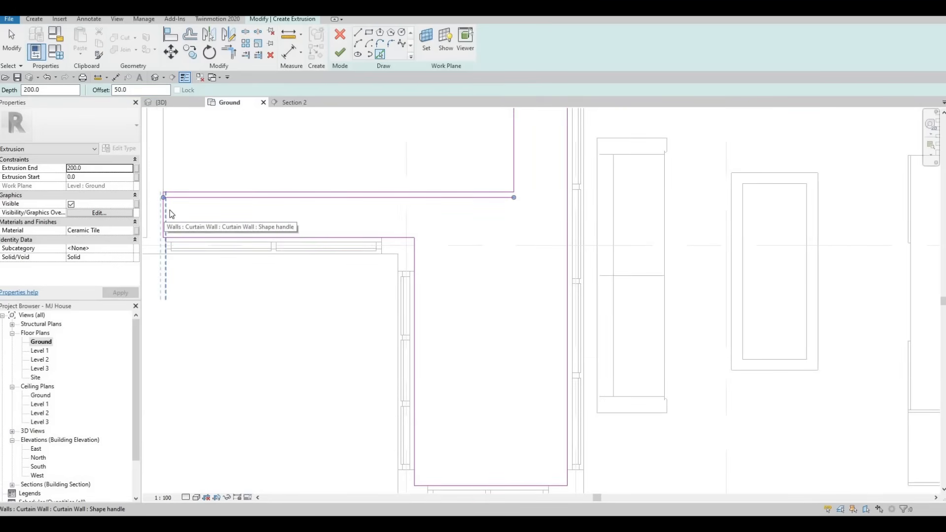
Add an inner line offset 50 mm from the wall face at the profile's short vertical end
scroll(168, 210, up, 2)
scroll(160, 206, up, 2)
key(Tab)
key(Tab)
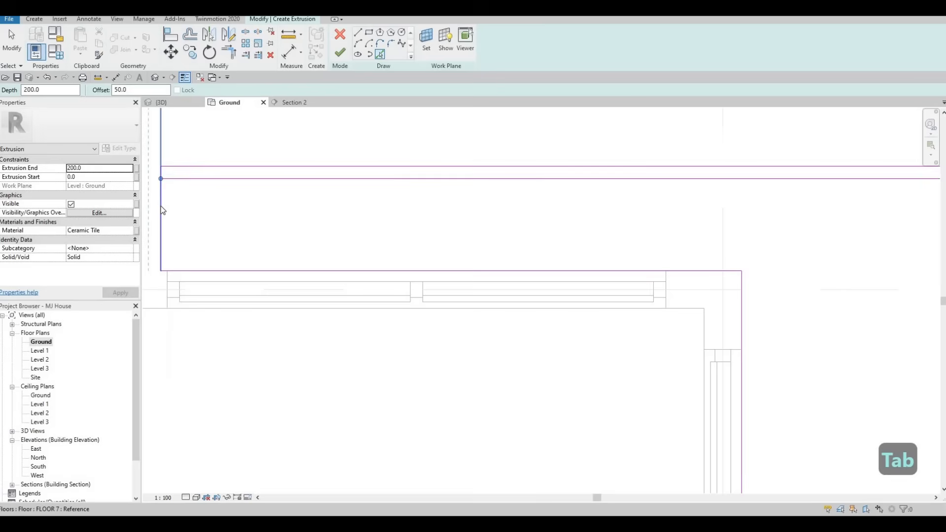
key(Tab)
key(Tab)
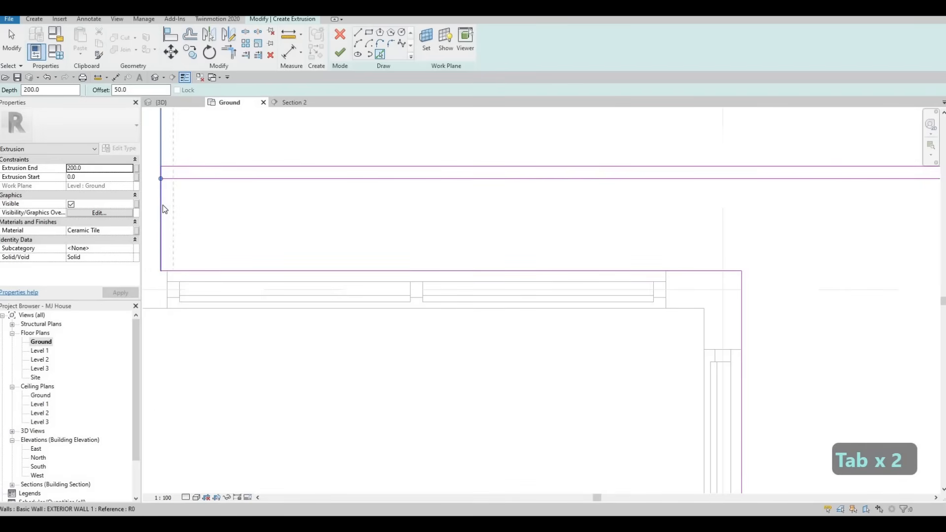
click(239, 246)
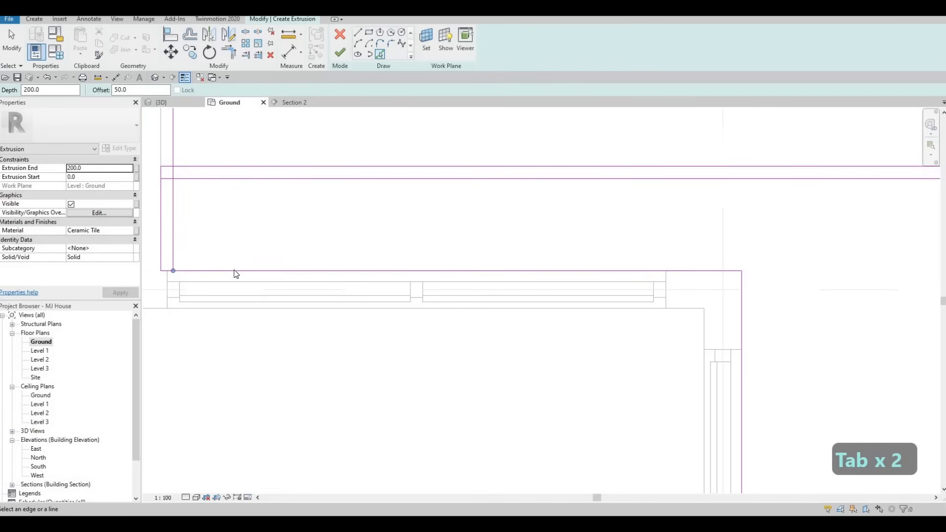
Add inner lines offset 50 mm from the small room's two wall edges and from the courtyard's closed-end edge
click(354, 237)
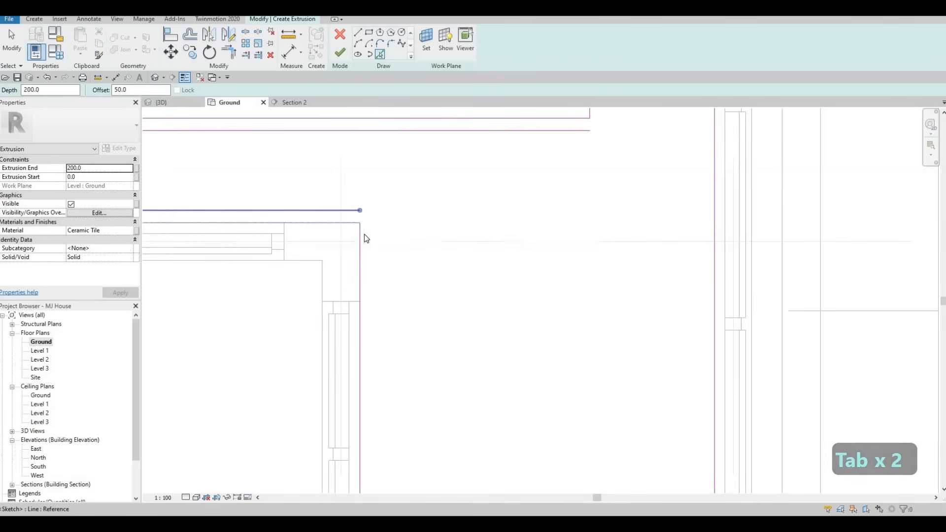
click(354, 223)
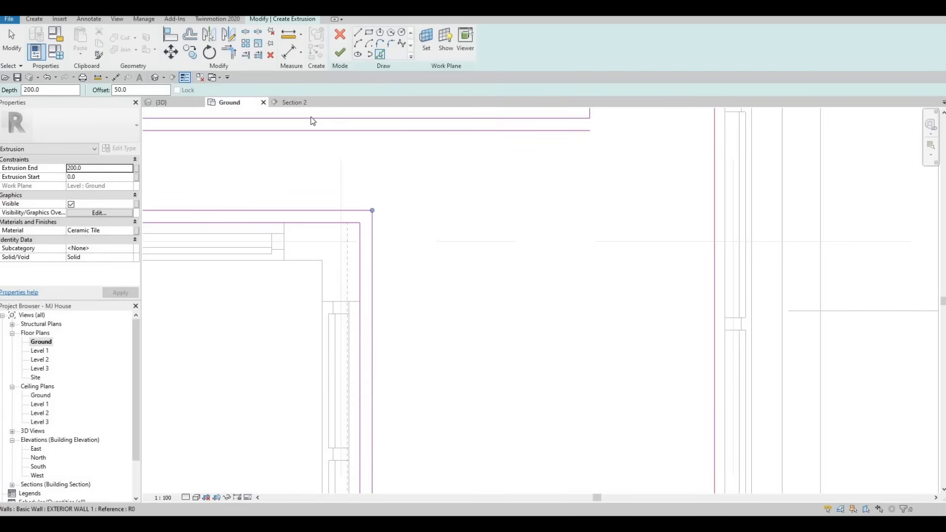
scroll(375, 217, down, 2)
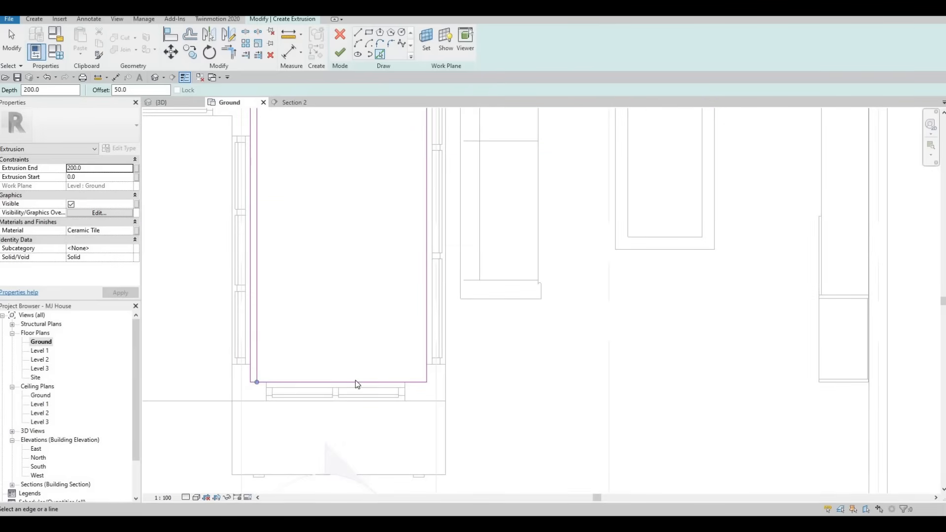
click(356, 380)
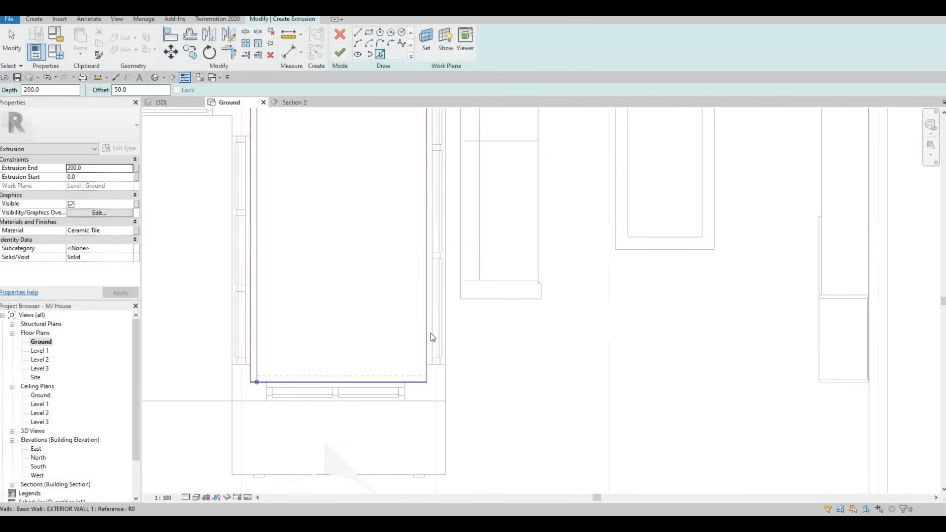
Add 50 mm inner offset lines along the living-room side edge and the upper branch's end and vertical edges
middle_drag(380, 266, 385, 324)
scroll(376, 150, down, 3)
middle_drag(377, 132, 379, 225)
scroll(387, 148, down, 1)
scroll(374, 145, up, 2)
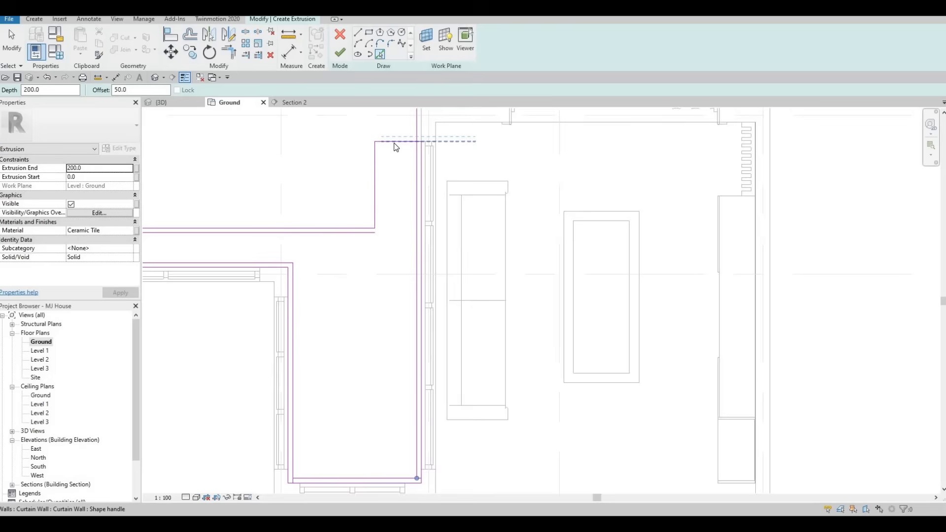
click(396, 146)
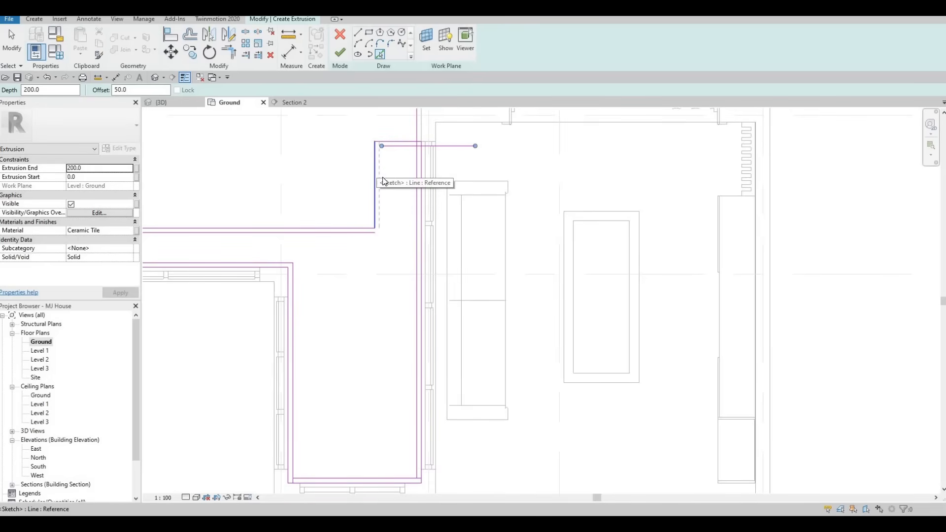
key(Escape)
key(Escape)
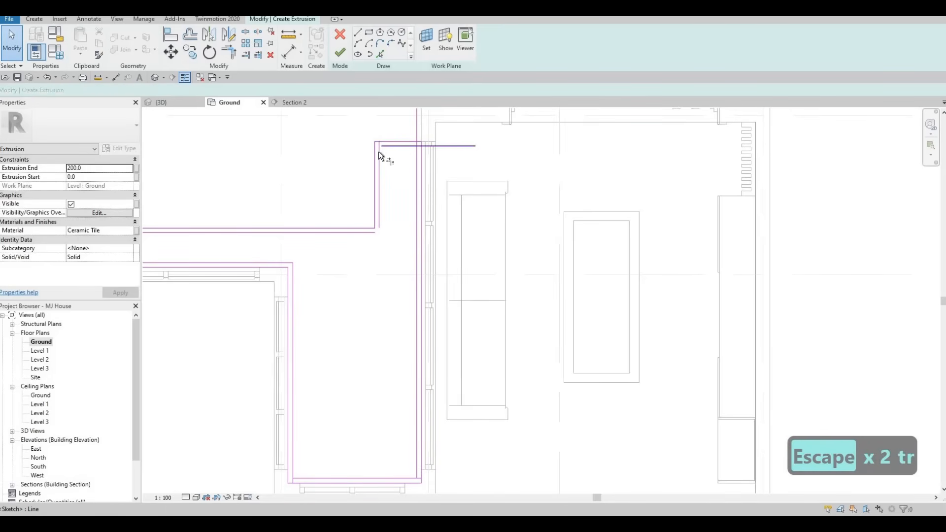
Trim the inner offset lines to clean corners around the upper branch beside the living-room curtain wall
key(t)
key(r)
click(413, 146)
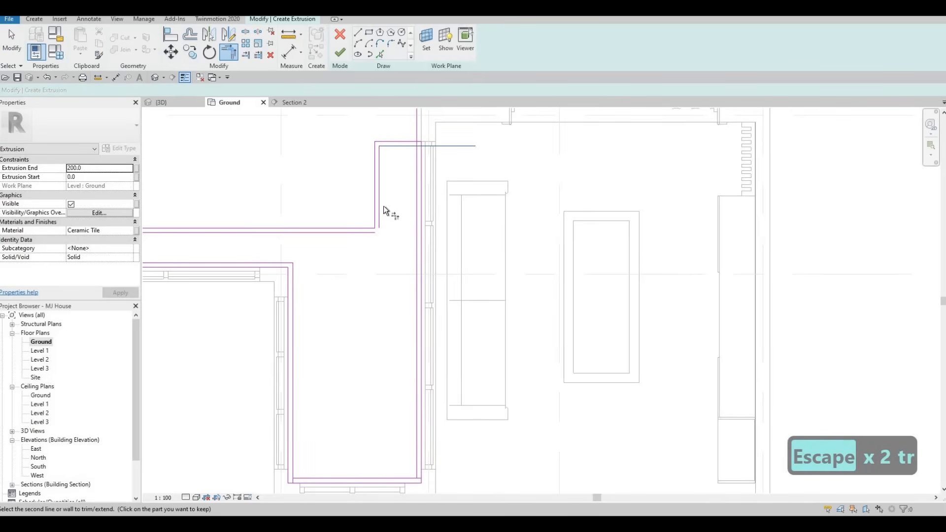
click(381, 209)
click(363, 231)
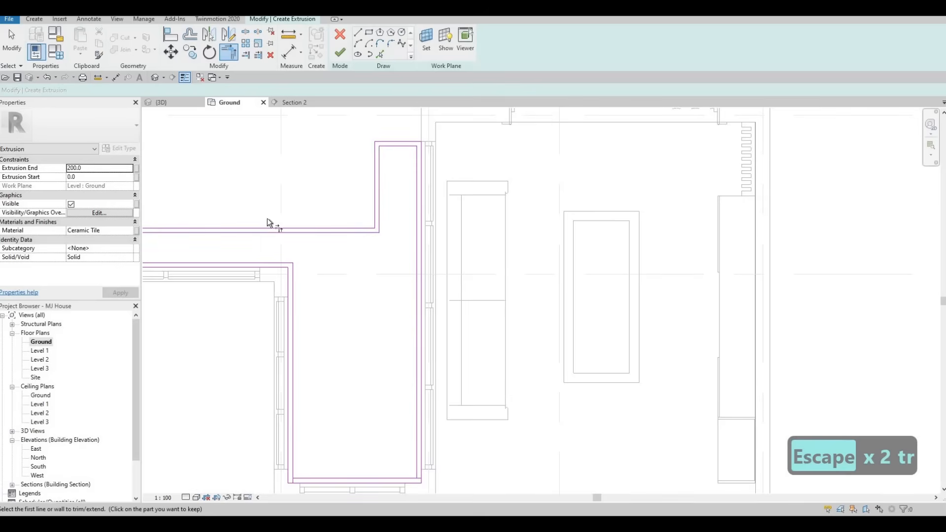
Trim the 50 mm inner offset lines to clean corners at the narrow branch's closed end and the courtyard's lower end
middle_drag(267, 218, 433, 196)
click(242, 212)
click(246, 236)
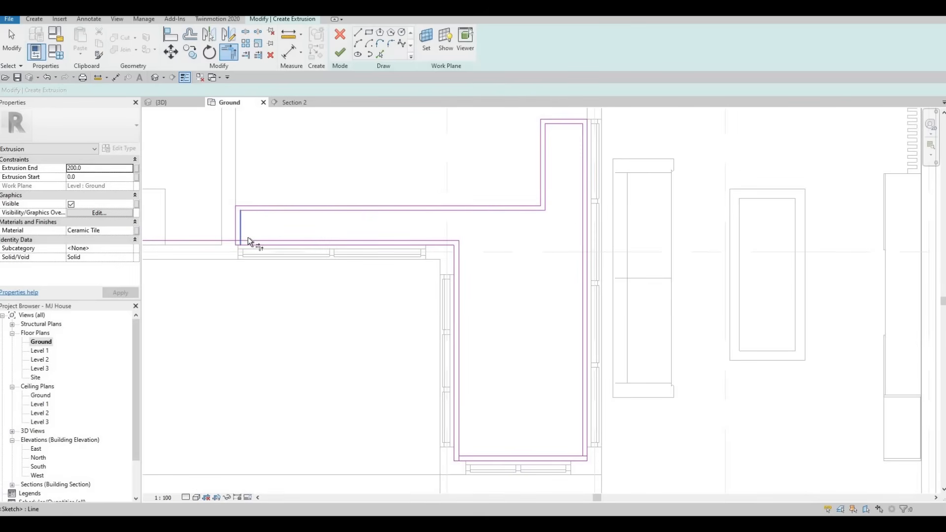
click(246, 238)
click(241, 231)
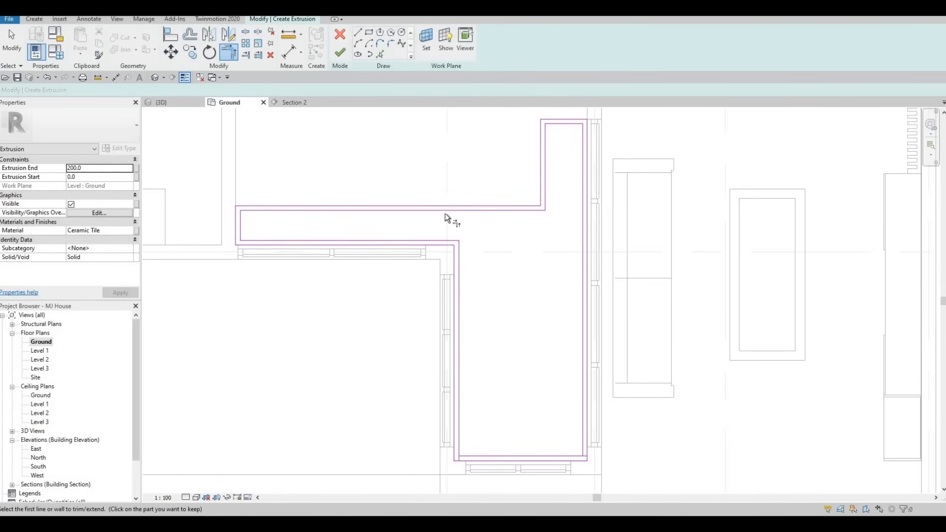
middle_drag(472, 456, 426, 374)
click(419, 373)
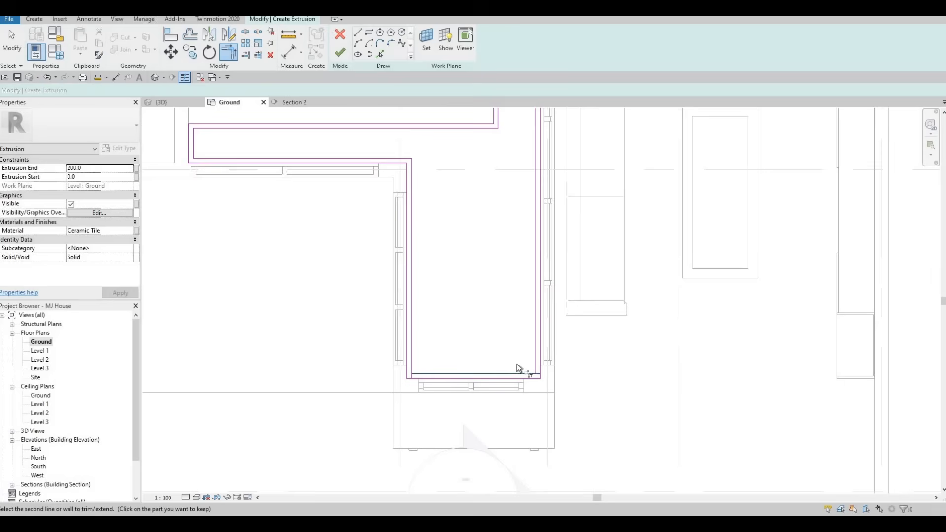
click(534, 349)
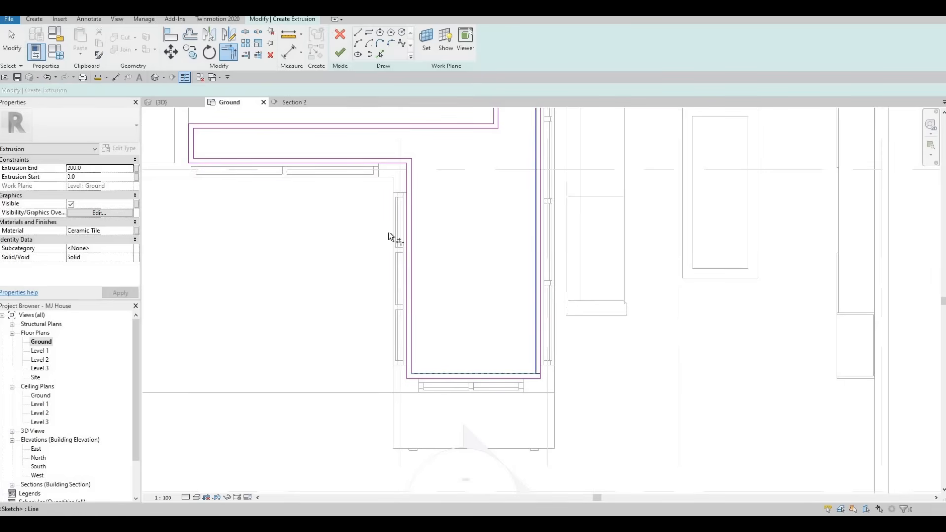
key(Escape)
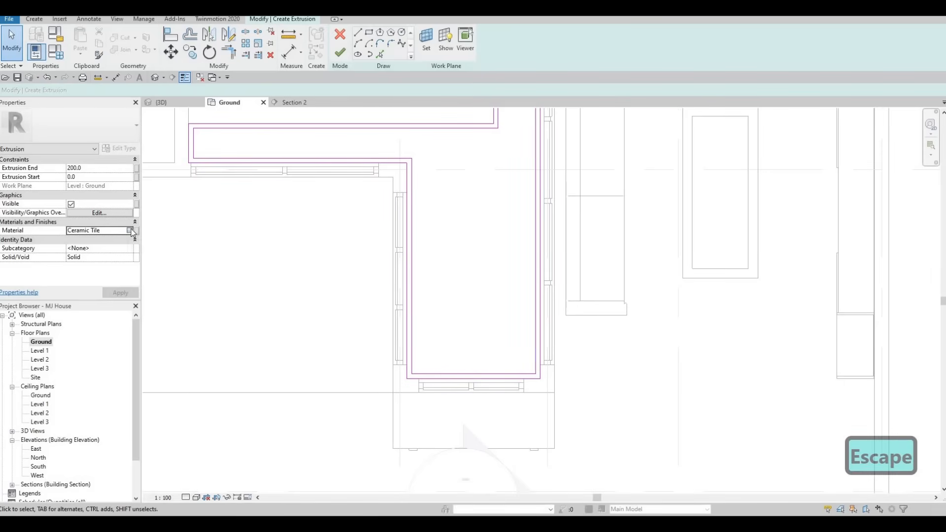
Assign the Rubble material from the AEC Materials Stone category to the border extrusion
click(130, 231)
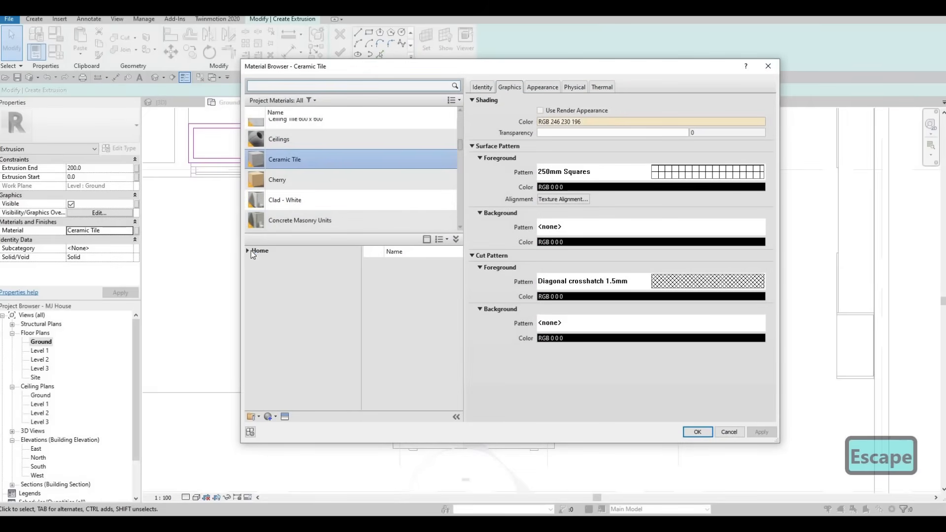
click(246, 252)
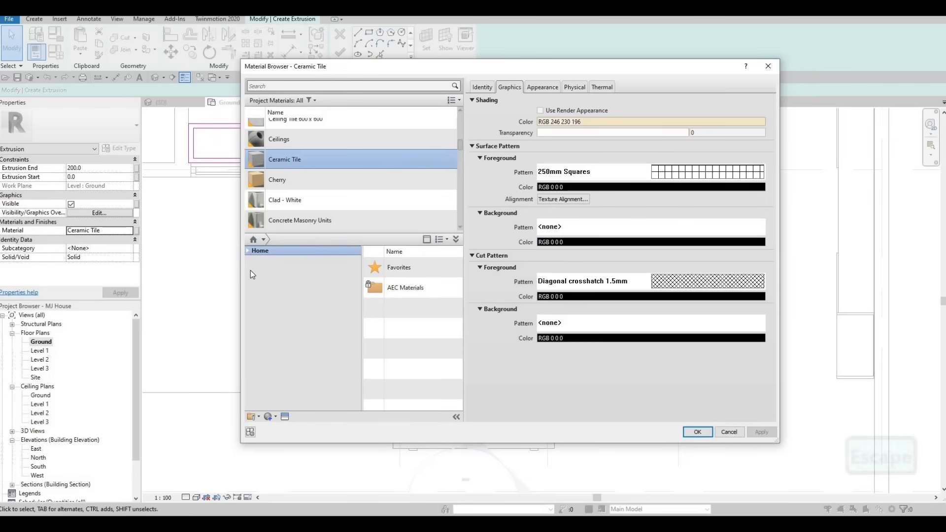
click(253, 270)
scroll(279, 352, down, 3)
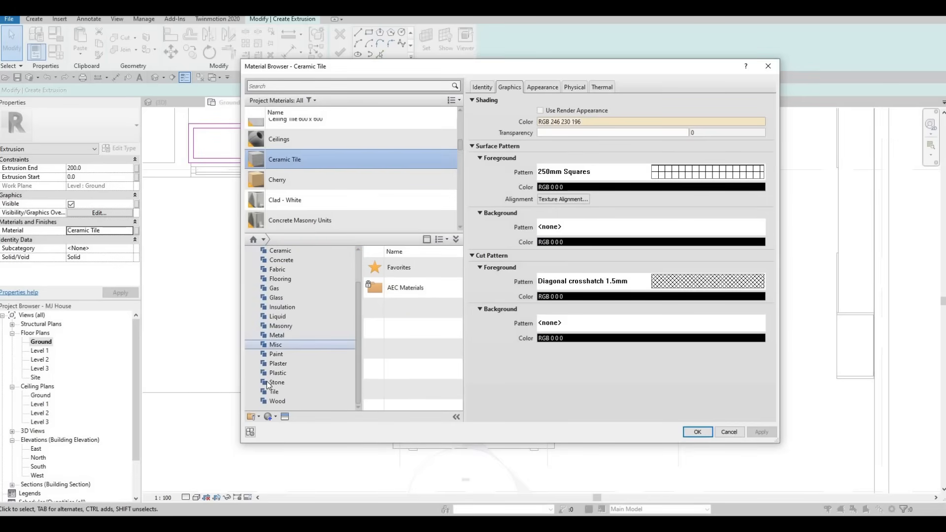
click(275, 382)
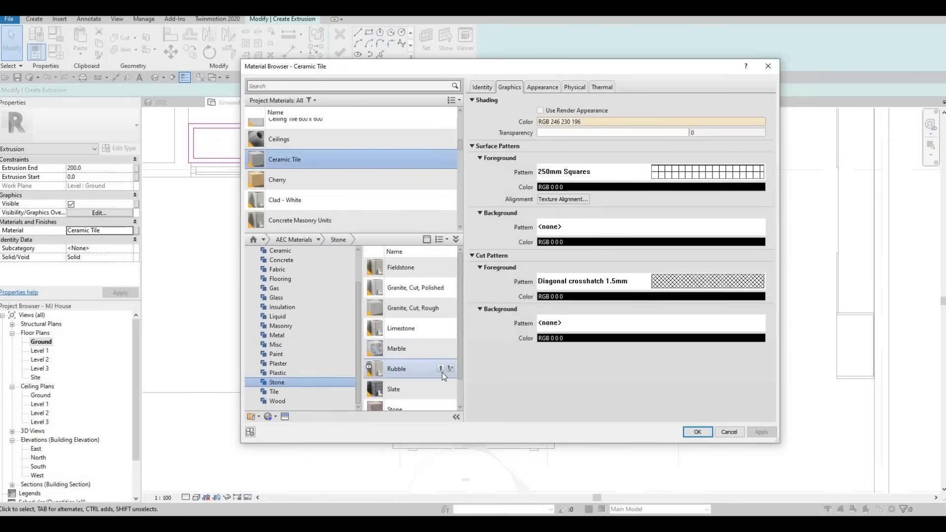
click(440, 369)
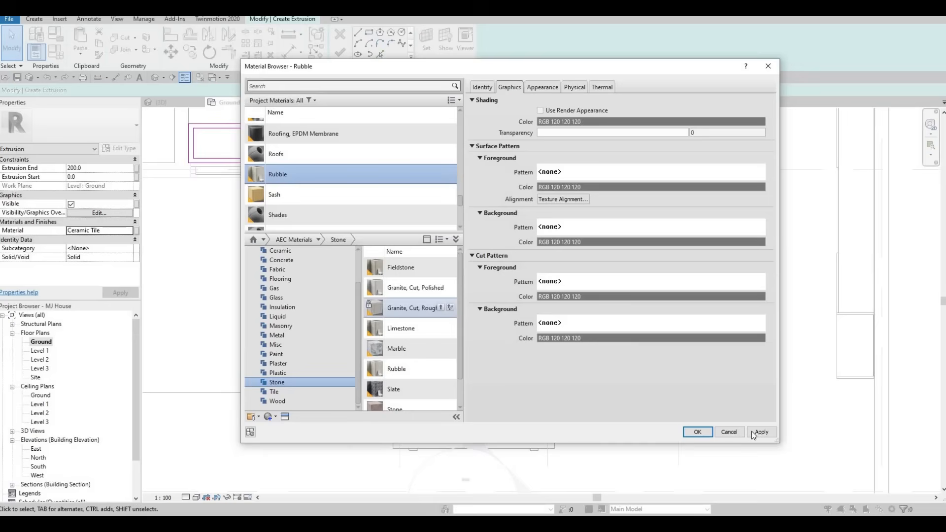
click(706, 436)
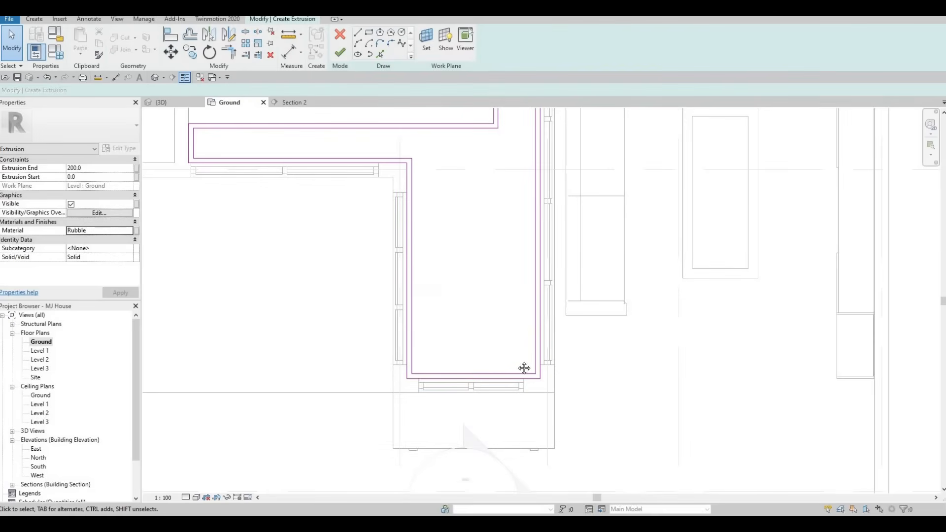
Finish the border's extrusion sketch and raise its extrusion end to 650 mm in the 3D view
middle_drag(439, 248, 436, 312)
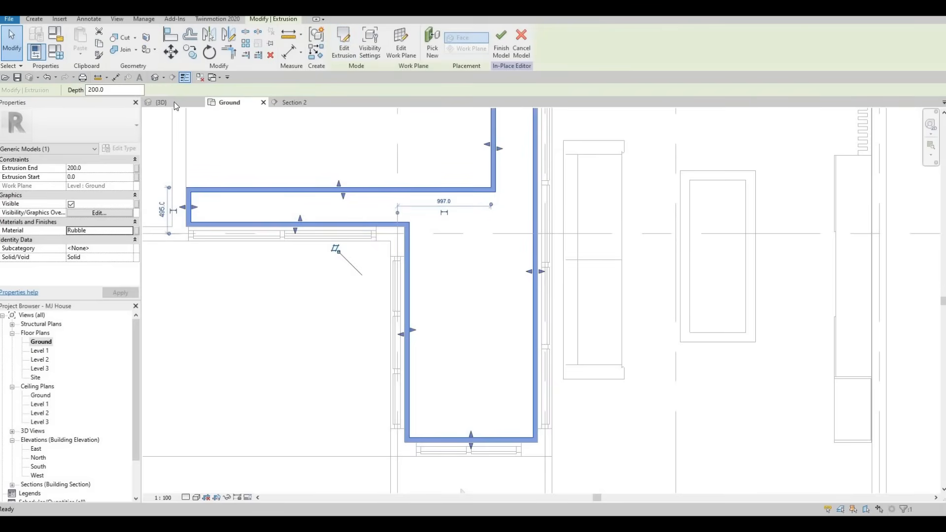
key(ctrl+Tab)
shift+middle_drag(434, 195, 385, 295)
scroll(385, 190, up, 2)
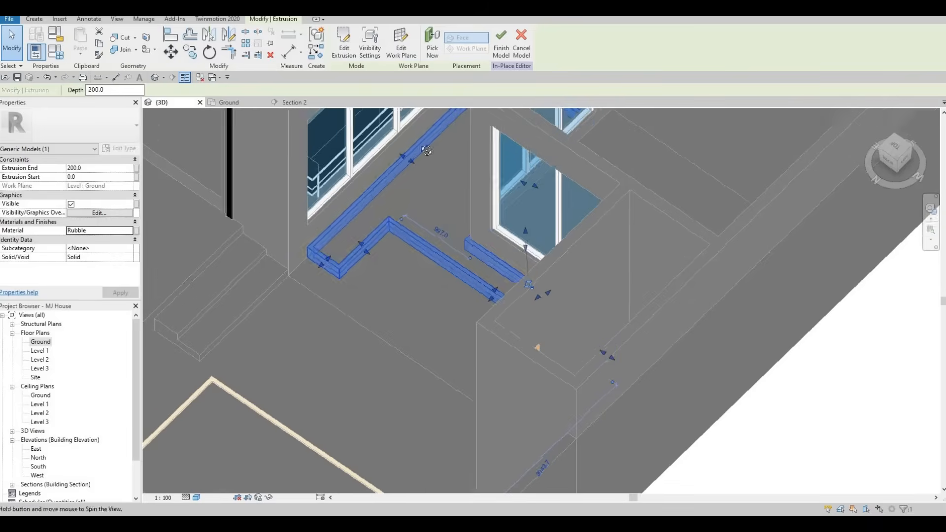
shift+middle_drag(424, 147, 471, 201)
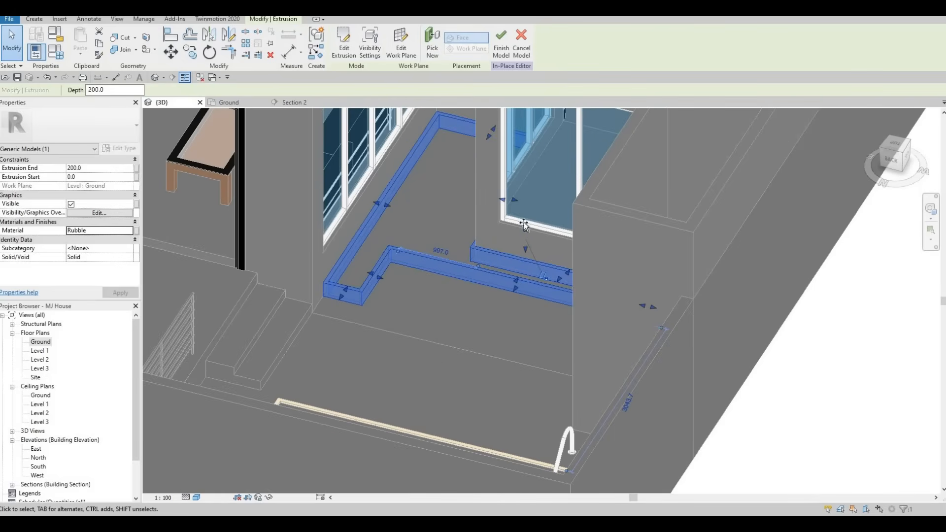
drag(524, 228, 535, 246)
shift+middle_drag(536, 225, 522, 233)
scroll(522, 234, up, 2)
scroll(521, 234, up, 2)
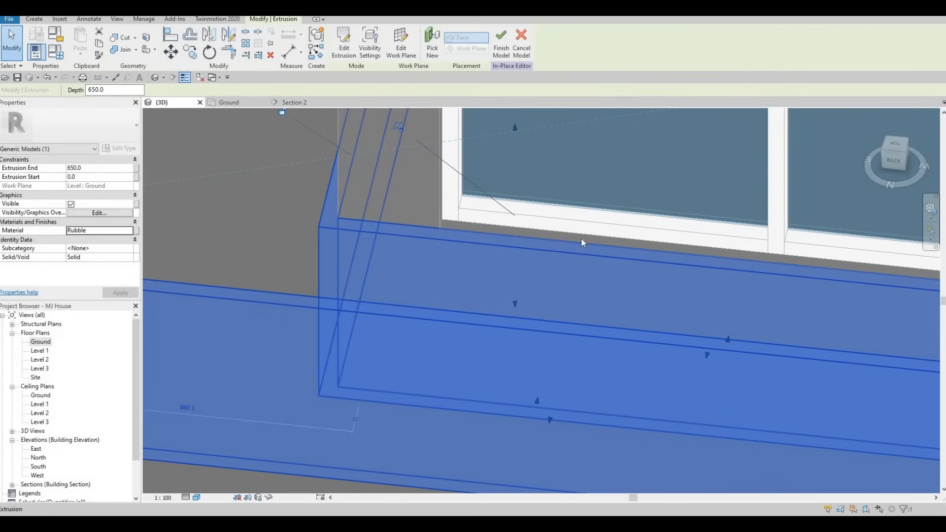
Examine the raised border against the window sills and surrounding walls from several sides in the 3D view
scroll(581, 239, down, 2)
shift+middle_drag(581, 239, 586, 295)
scroll(519, 242, up, 3)
scroll(505, 267, down, 1)
scroll(505, 266, down, 1)
scroll(586, 295, down, 2)
shift+middle_drag(484, 230, 423, 189)
scroll(449, 272, down, 1)
middle_drag(449, 272, 462, 311)
scroll(441, 297, down, 1)
scroll(441, 298, down, 2)
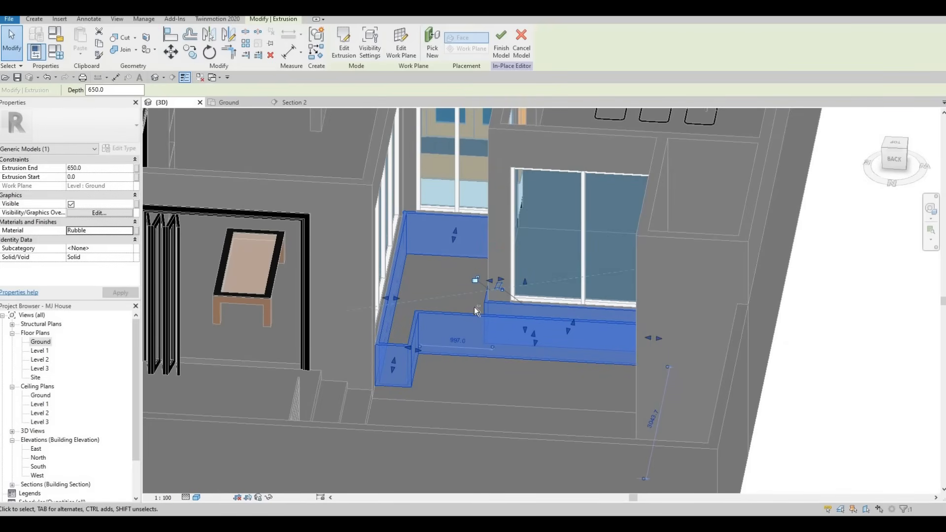
shift+middle_drag(474, 309, 710, 333)
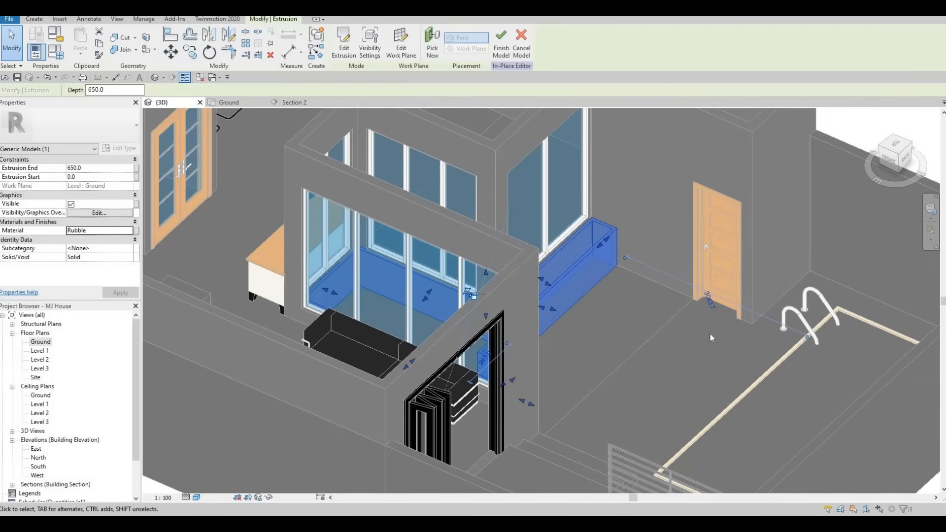
shift+middle_drag(554, 372, 483, 300)
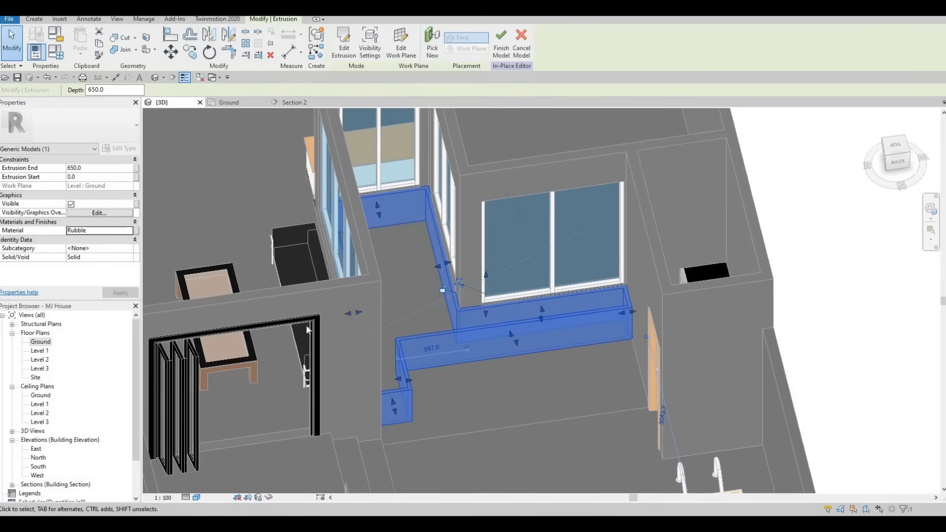
In the Ground floor plan, start a second extrusion and pick the border's inner edges around the narrow branch and along the adjoining long side
double_click(37, 344)
scroll(476, 403, down, 3)
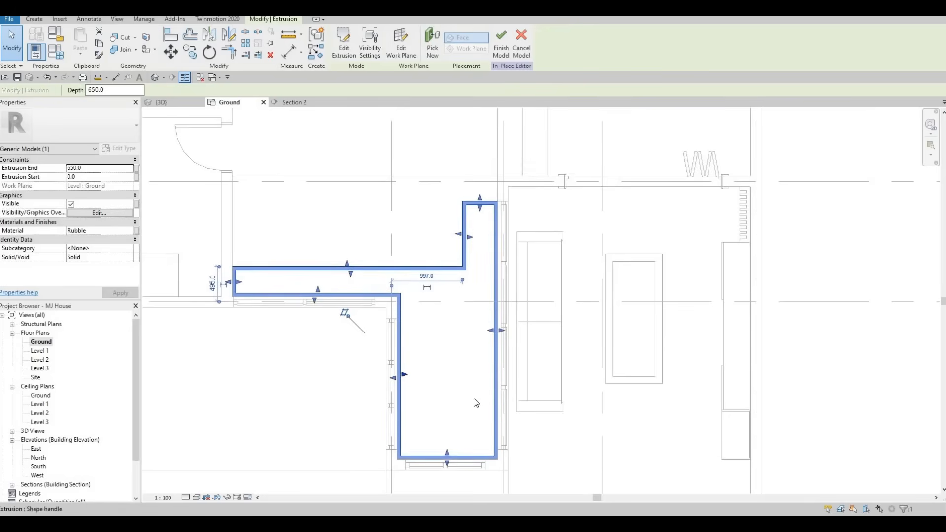
middle_drag(460, 409, 460, 399)
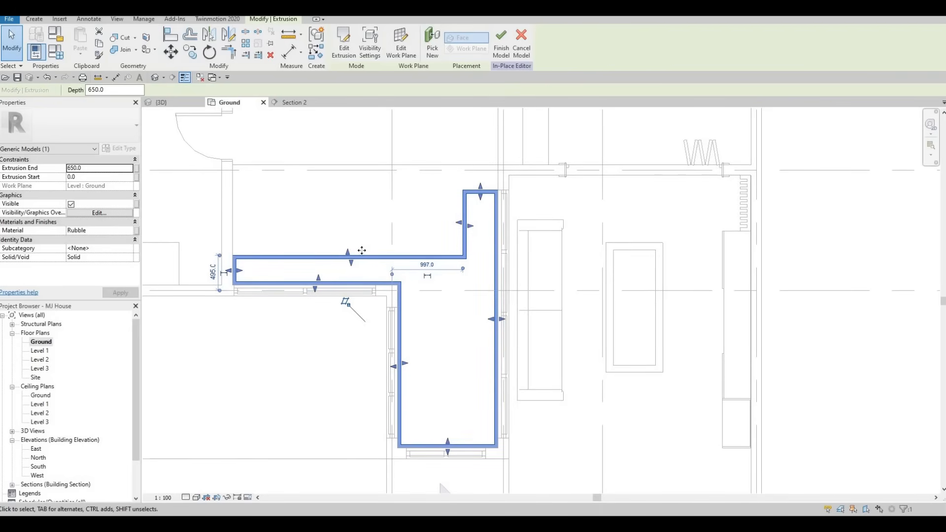
middle_drag(291, 271, 291, 306)
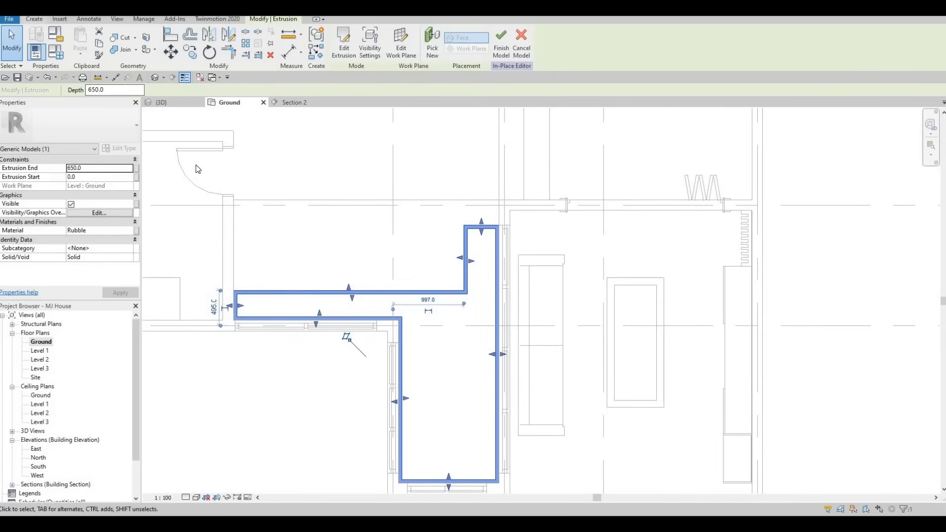
key(Escape)
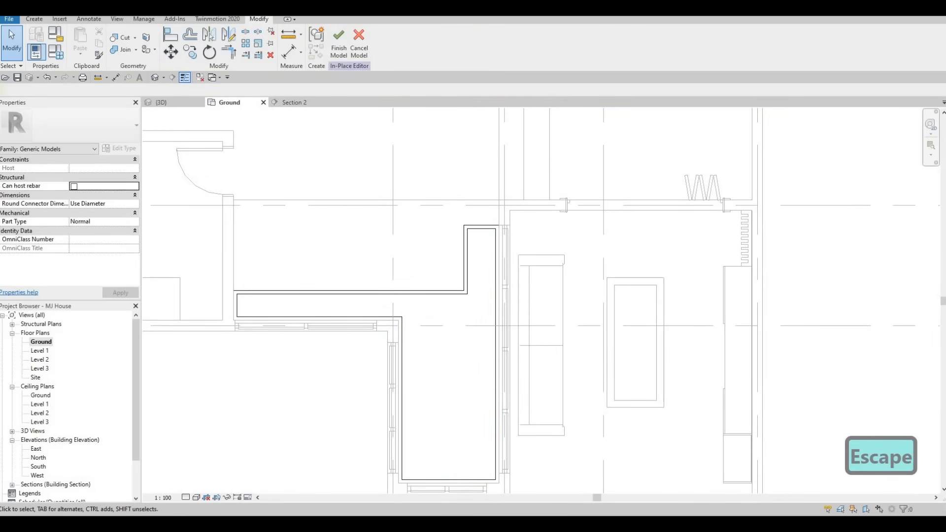
click(34, 18)
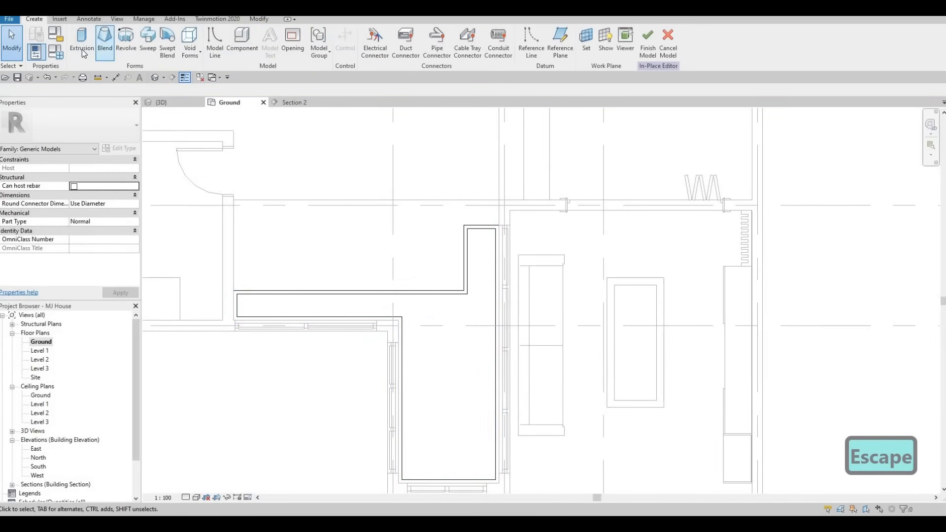
click(82, 44)
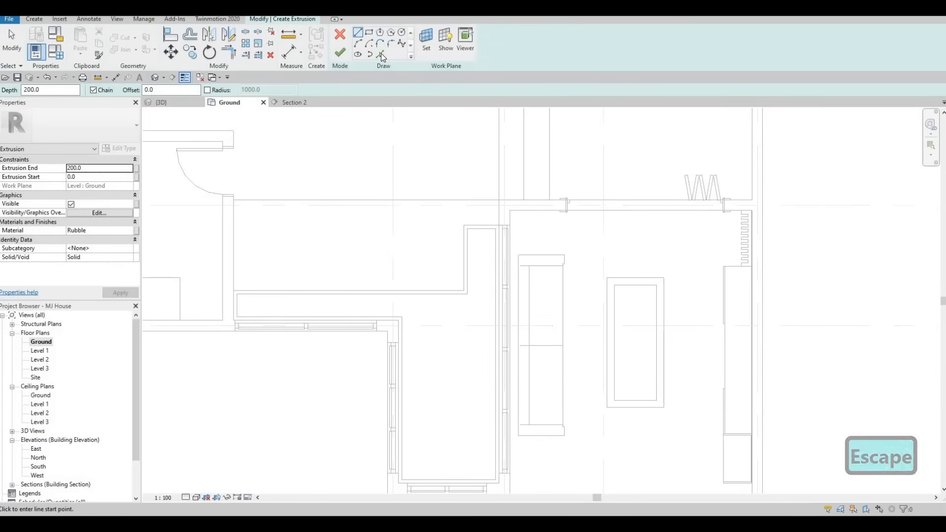
click(381, 54)
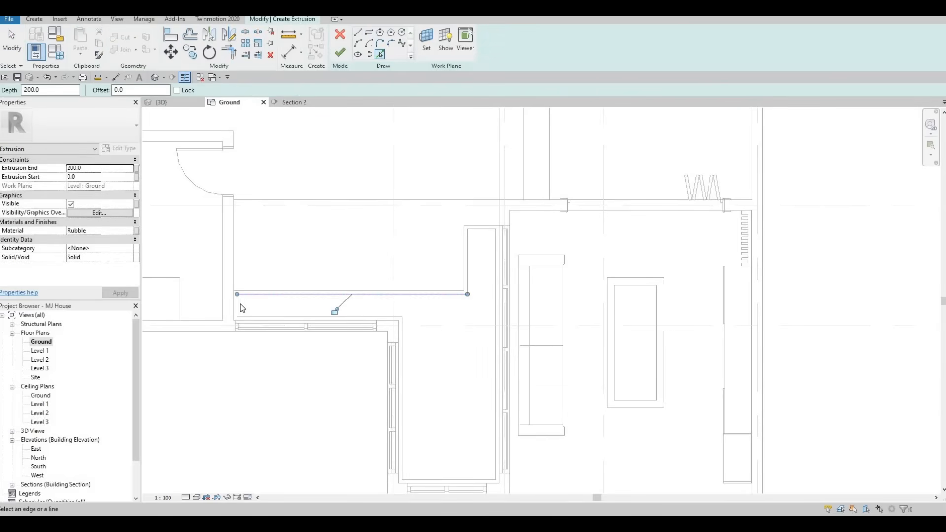
click(255, 315)
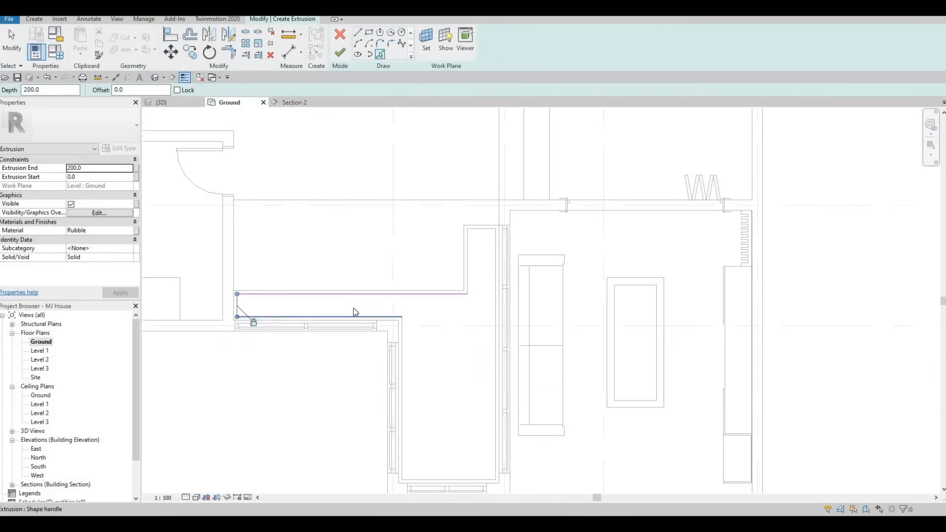
click(399, 330)
click(402, 340)
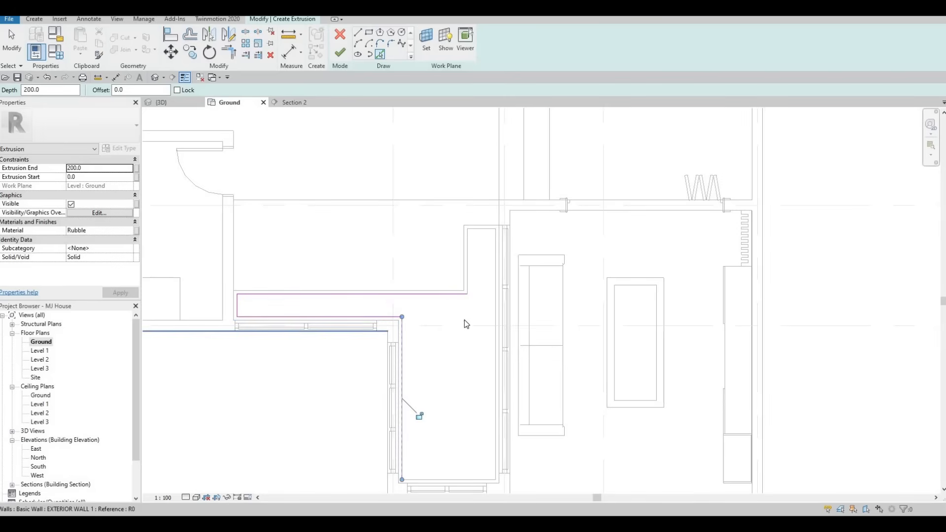
Pick the border's remaining inner edges around the upper branch, living-room side and lower end, and delete the stray outer-edge line
click(468, 257)
click(485, 231)
click(495, 243)
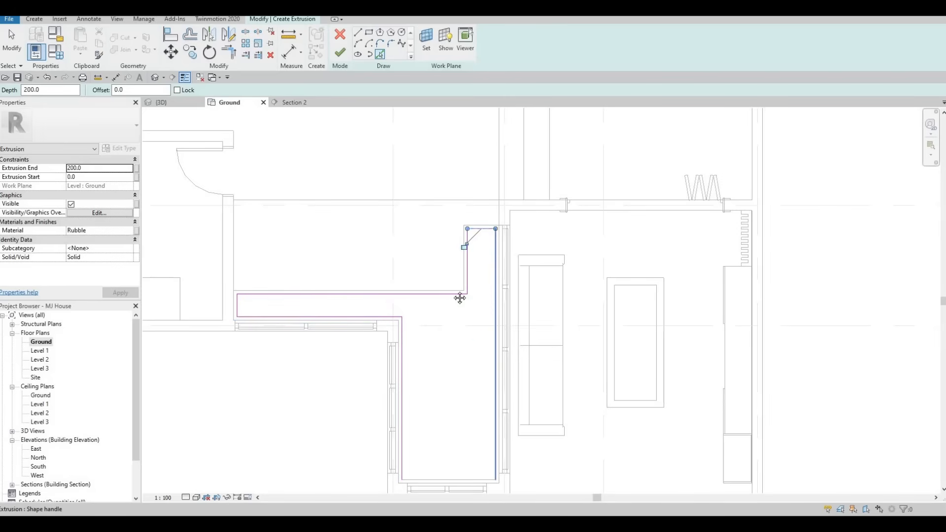
middle_drag(461, 298, 441, 188)
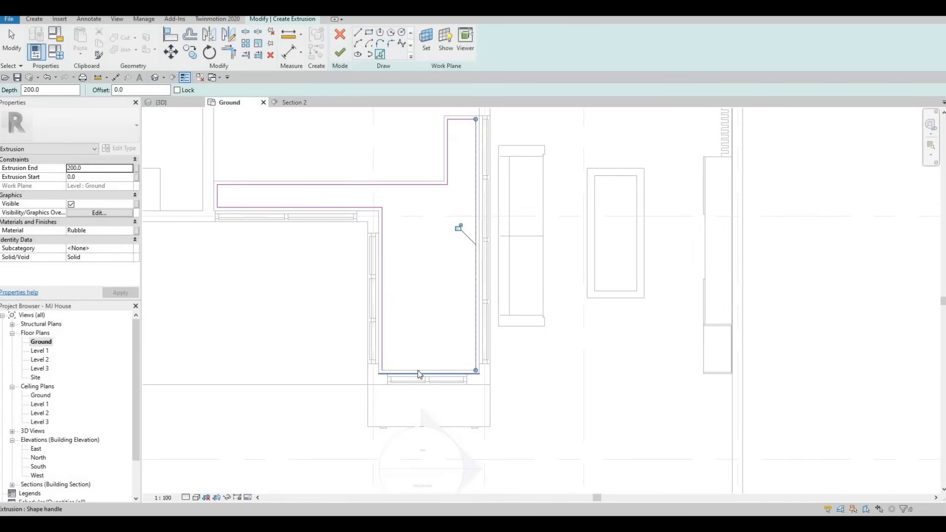
key(Escape)
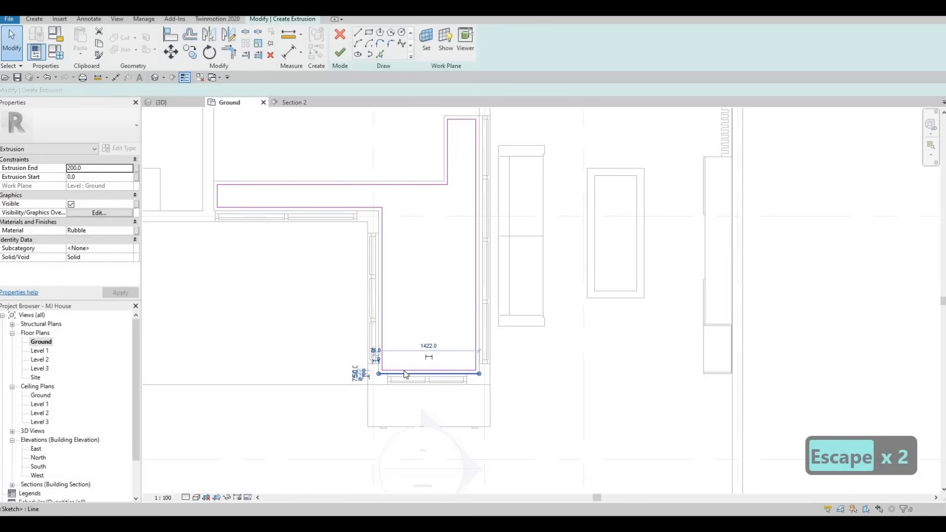
key(Delete)
key(Escape)
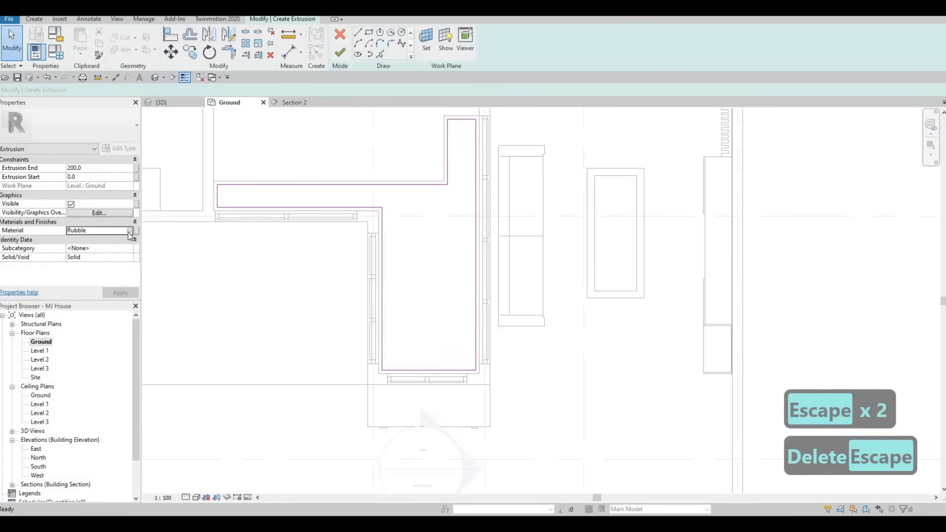
Search the materials for "ear" and assign Earth to the new infill extrusion
click(123, 232)
click(129, 230)
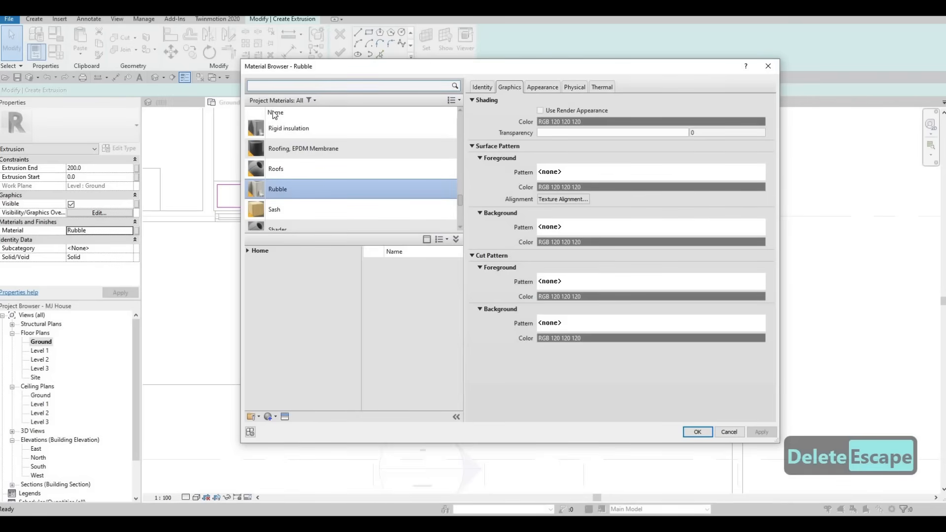
text(ear)
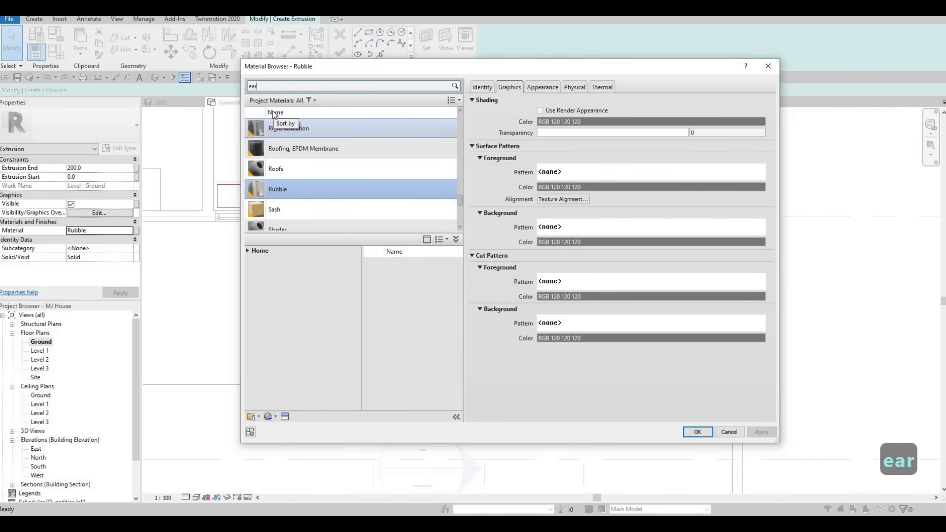
click(397, 204)
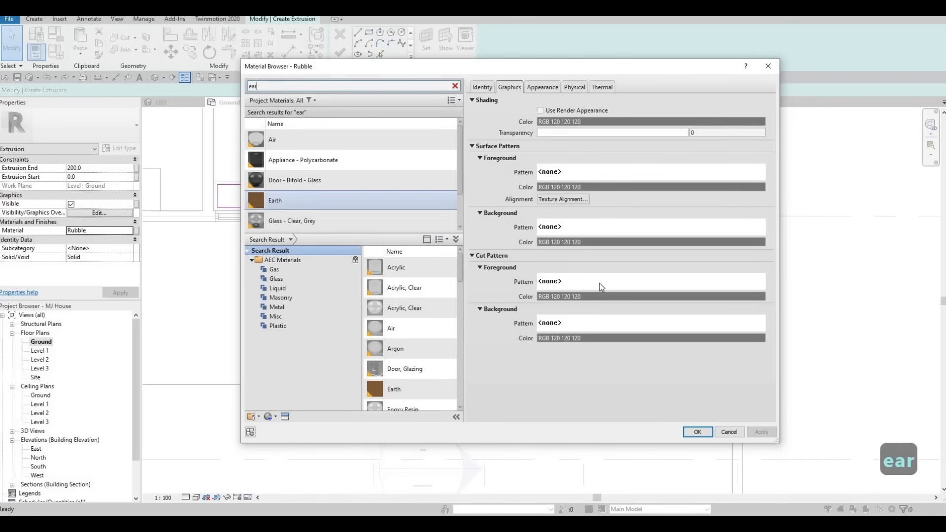
key(Return)
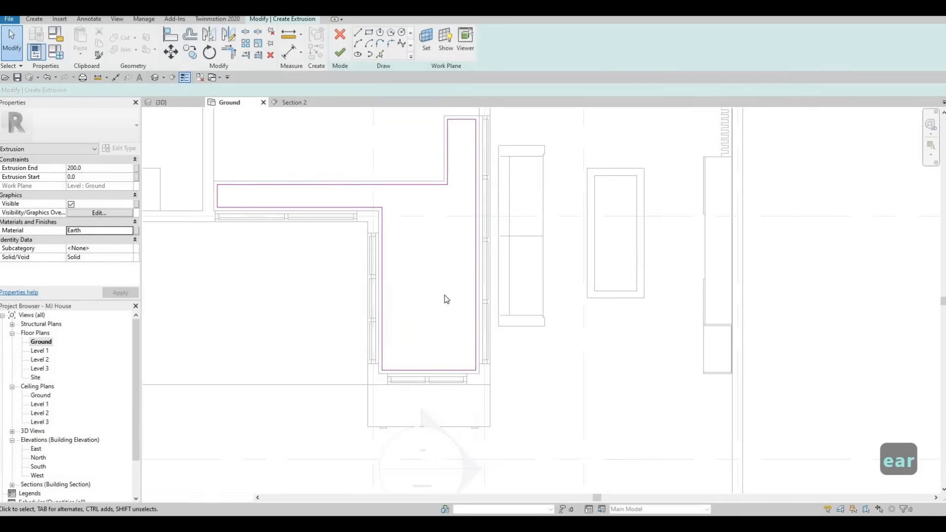
Complete the earth infill extrusion and, in the 3D view, raise its top to about 609.5 mm, just below the planter border's rim
click(337, 55)
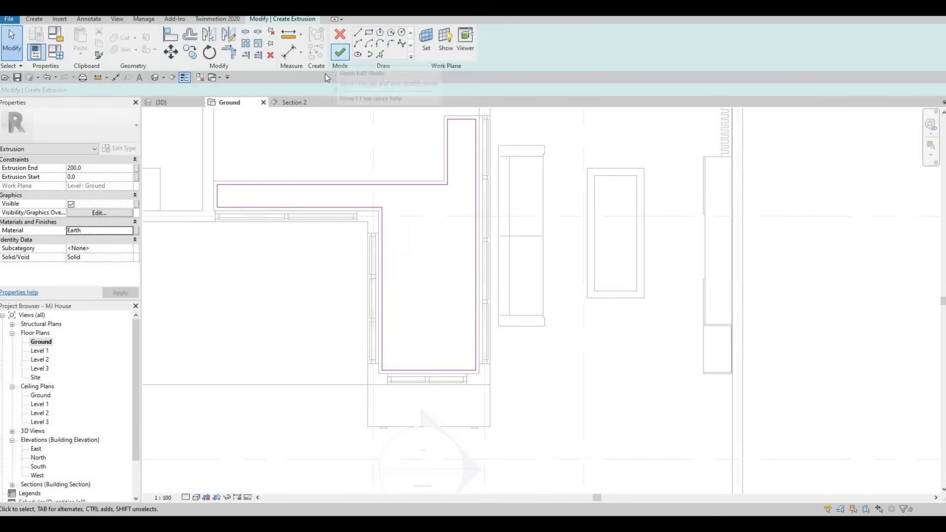
click(172, 103)
shift+middle_drag(567, 296, 485, 295)
drag(481, 278, 415, 280)
scroll(495, 265, up, 5)
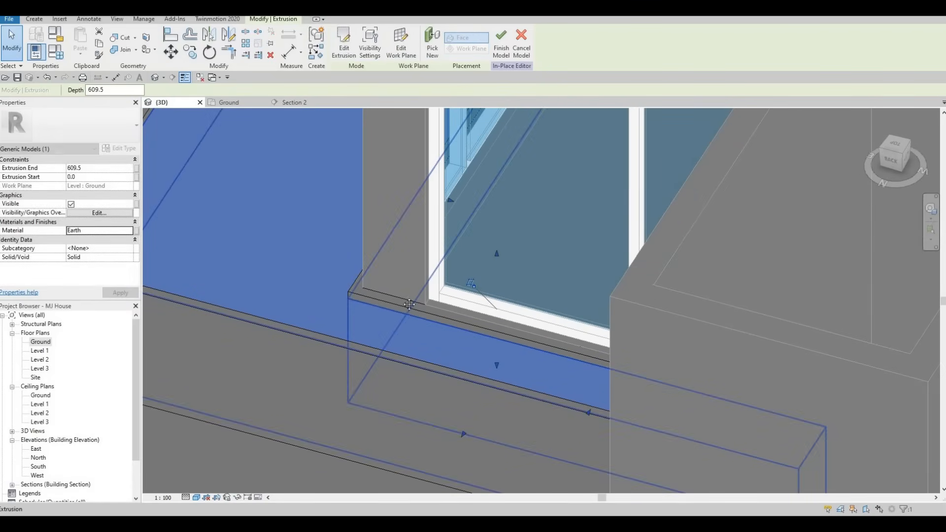
scroll(291, 326, down, 1)
middle_drag(291, 327, 410, 321)
scroll(369, 279, down, 1)
middle_drag(369, 279, 390, 324)
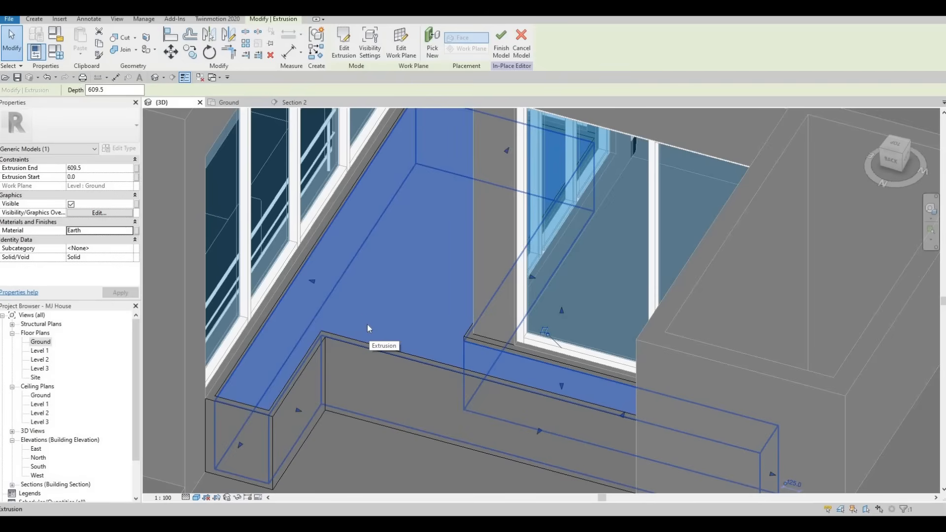
Deselect the infill, check the planter from several sides in the 3D view, and finish the in-place model
key(Escape)
key(Escape)
key(Escape)
shift+middle_drag(351, 285, 462, 278)
scroll(461, 279, down, 1)
middle_drag(446, 394, 561, 315)
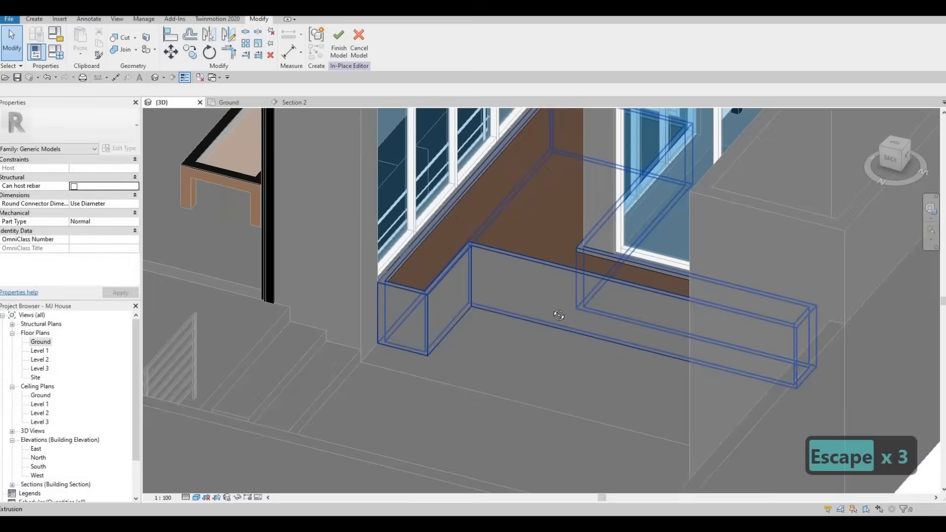
scroll(561, 314, down, 1)
shift+middle_drag(619, 323, 461, 310)
scroll(710, 280, down, 2)
shift+middle_drag(473, 276, 323, 250)
click(340, 42)
scroll(410, 238, down, 2)
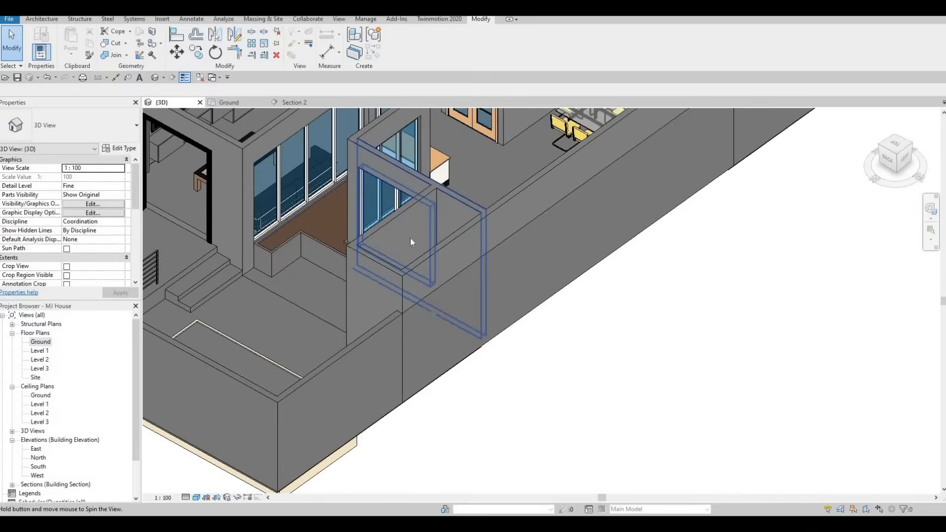
shift+middle_drag(410, 238, 566, 237)
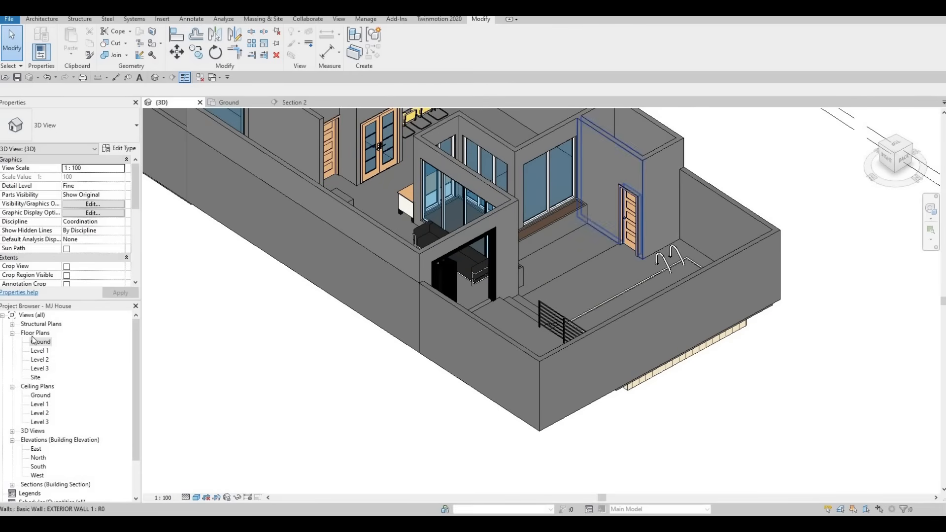
Open the Level 2 floor plan and view the pool and courtyard area
click(42, 342)
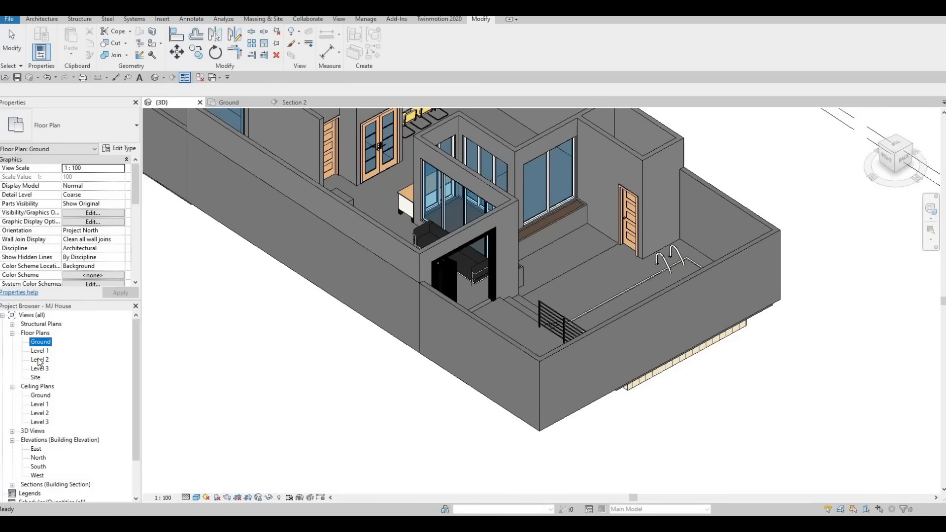
double_click(40, 360)
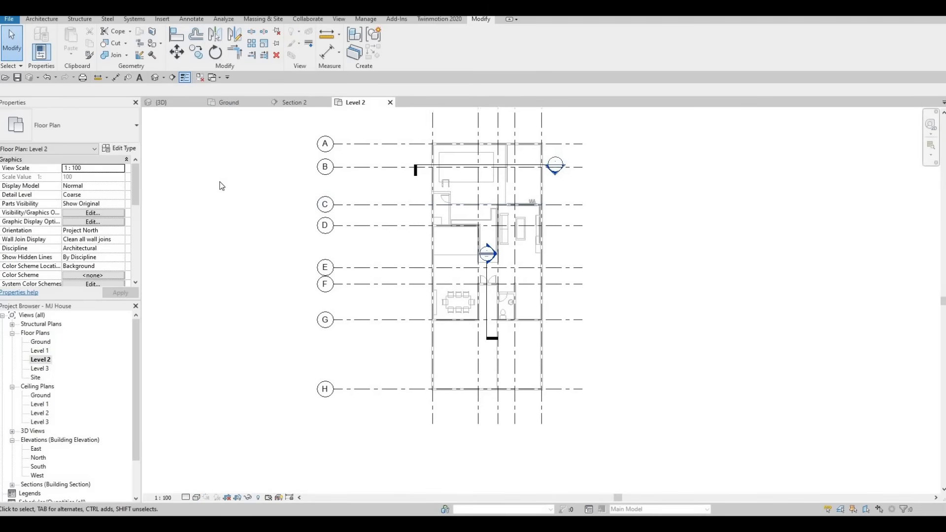
middle_drag(443, 183, 426, 214)
scroll(427, 213, up, 3)
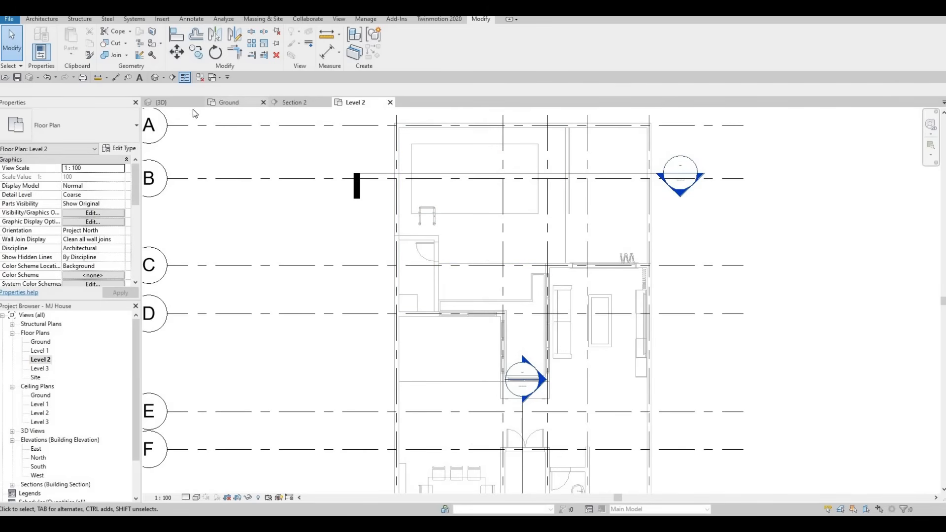
Open the Level 1 floor plan and start a roof by footprint
double_click(35, 352)
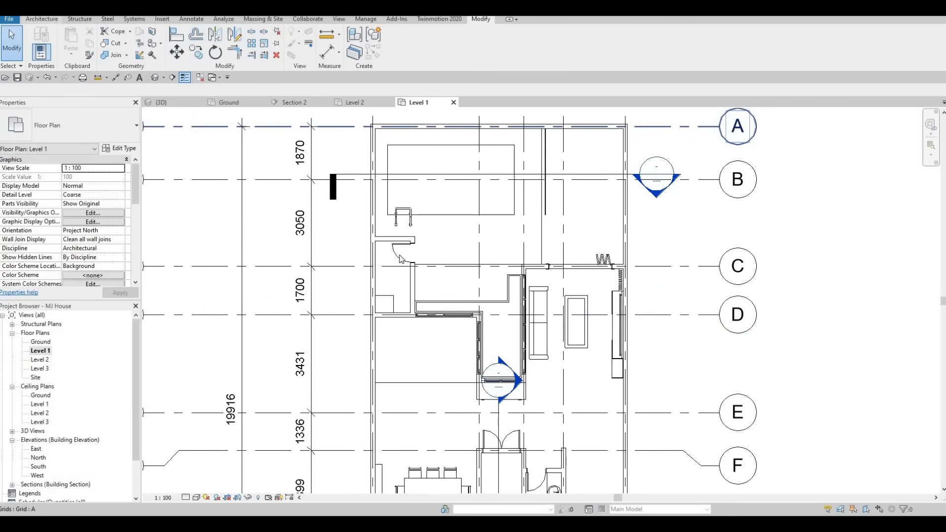
click(42, 19)
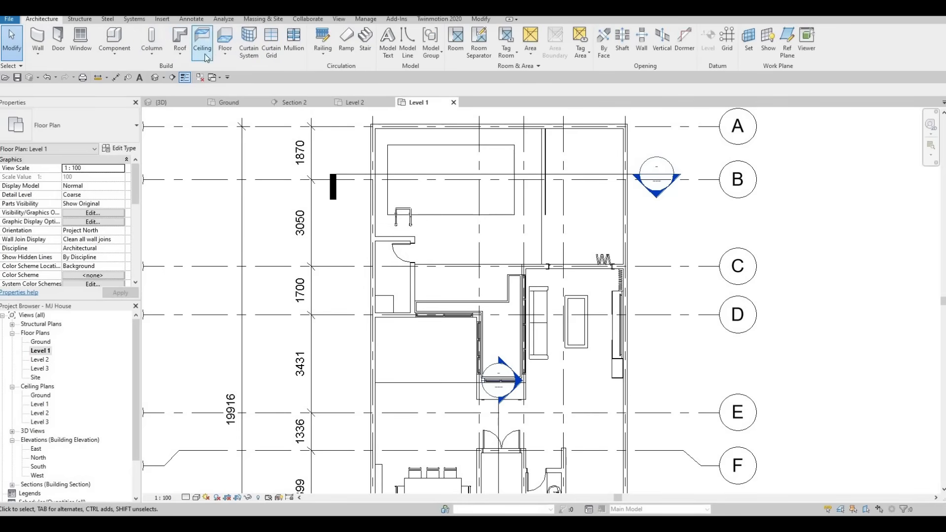
click(180, 39)
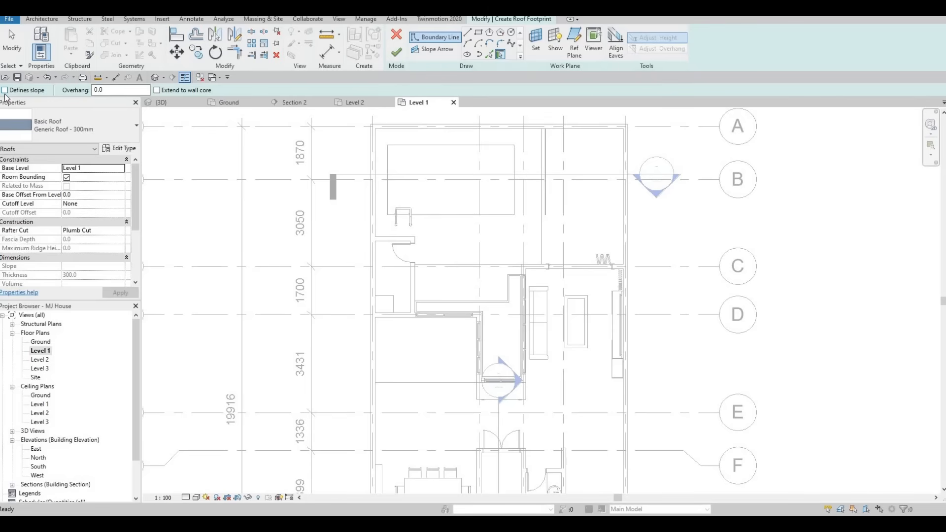
Create non-sloping roof boundary lines by picking the inner wall faces of the small room beside the pool
key(F1)
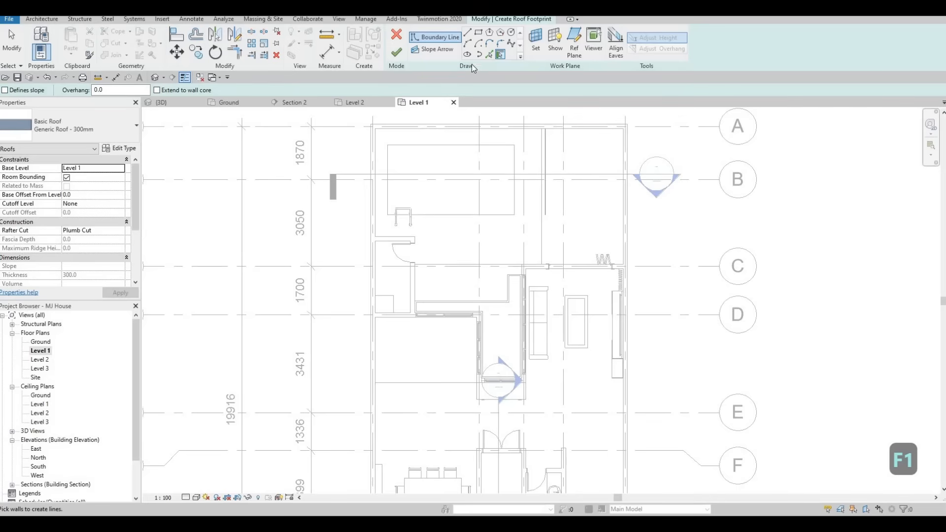
key(p)
key(l)
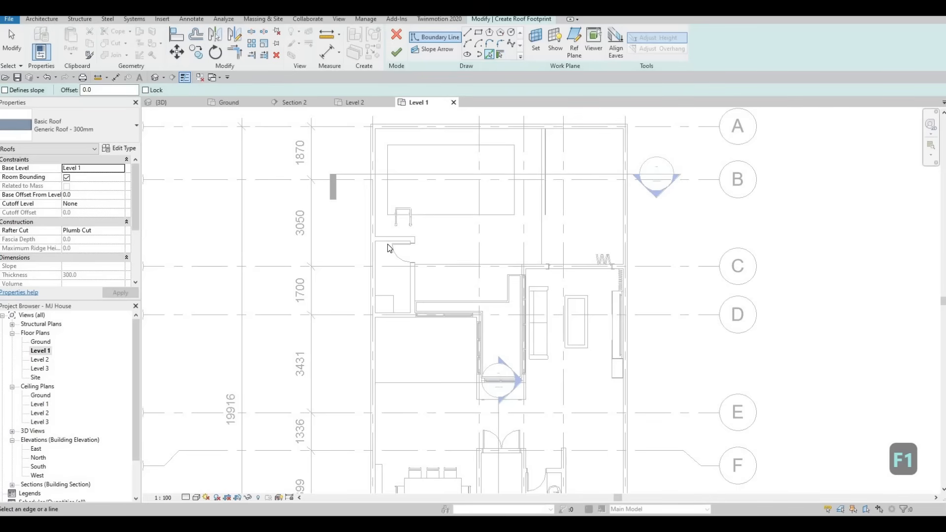
scroll(392, 240, up, 3)
click(362, 263)
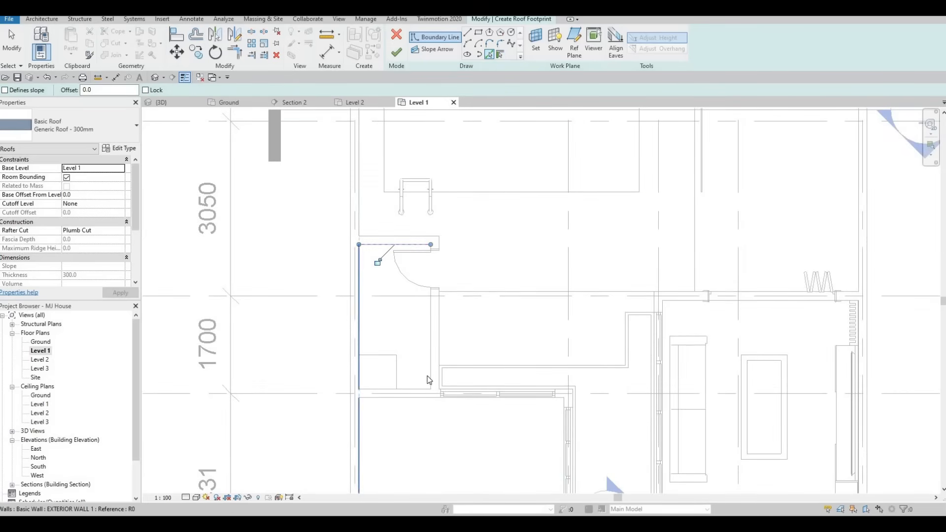
click(419, 389)
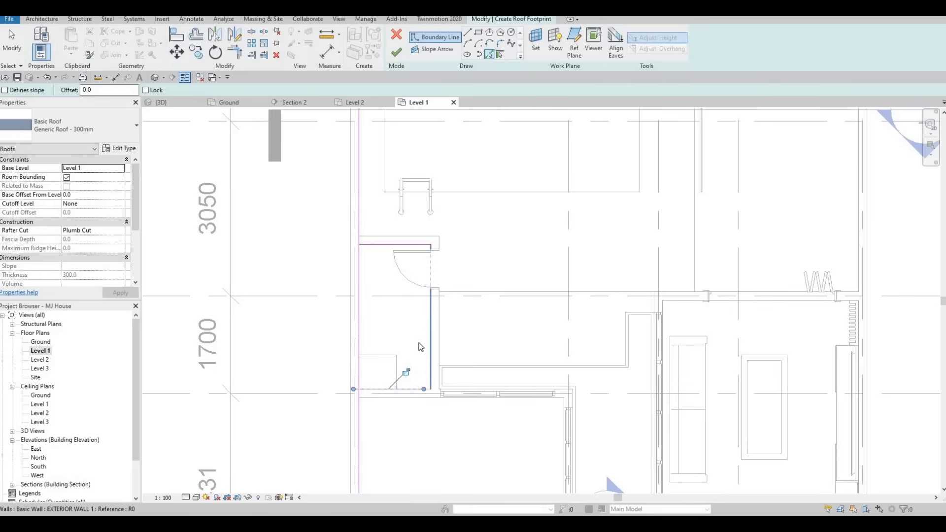
click(431, 345)
middle_drag(408, 306, 404, 285)
key(Escape)
key(Escape)
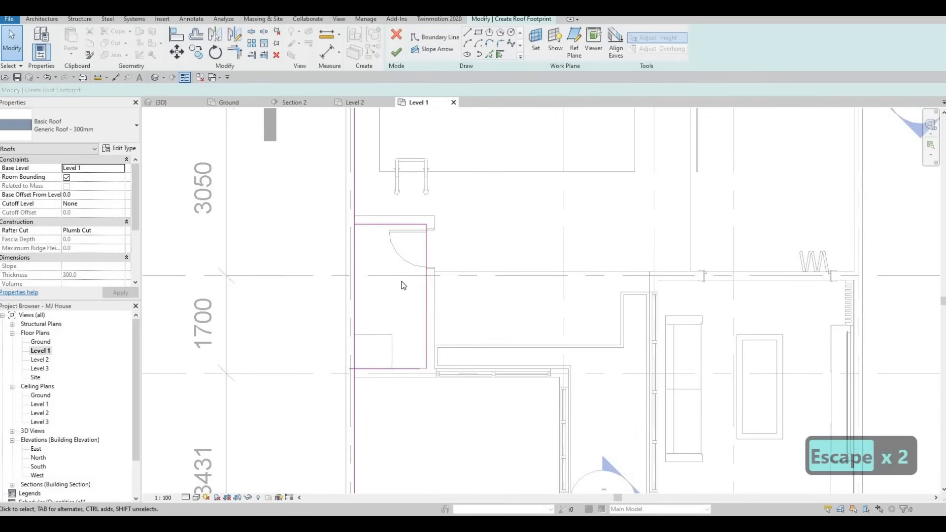
Trim the roof boundary lines to each other at the small room's corners
key(r)
key(Escape)
key(t)
key(r)
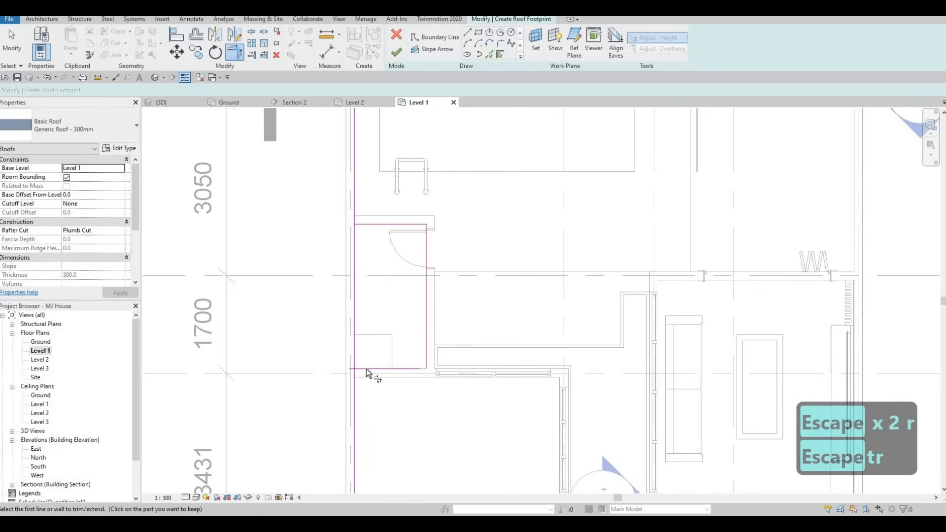
click(357, 366)
click(414, 367)
click(365, 225)
click(354, 235)
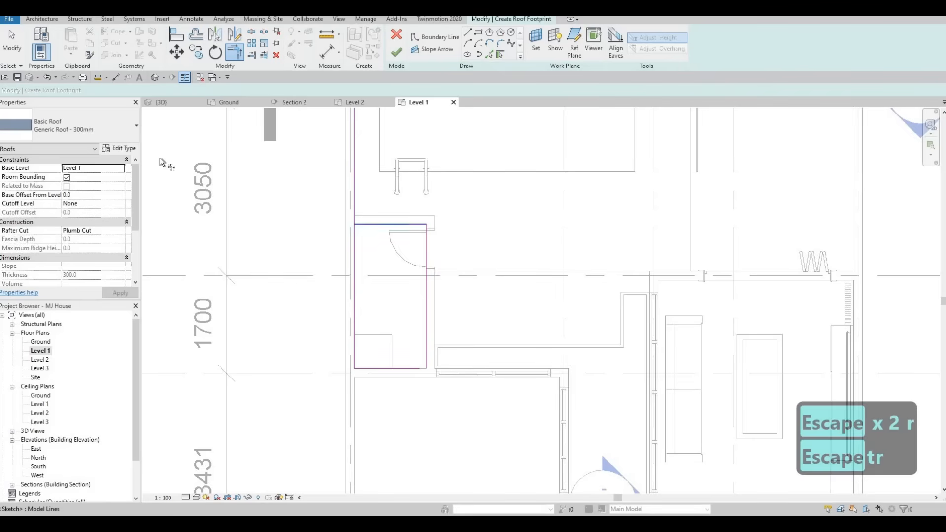
Duplicate the Generic Roof - 300mm type under the name ROOF 1
click(118, 149)
click(718, 148)
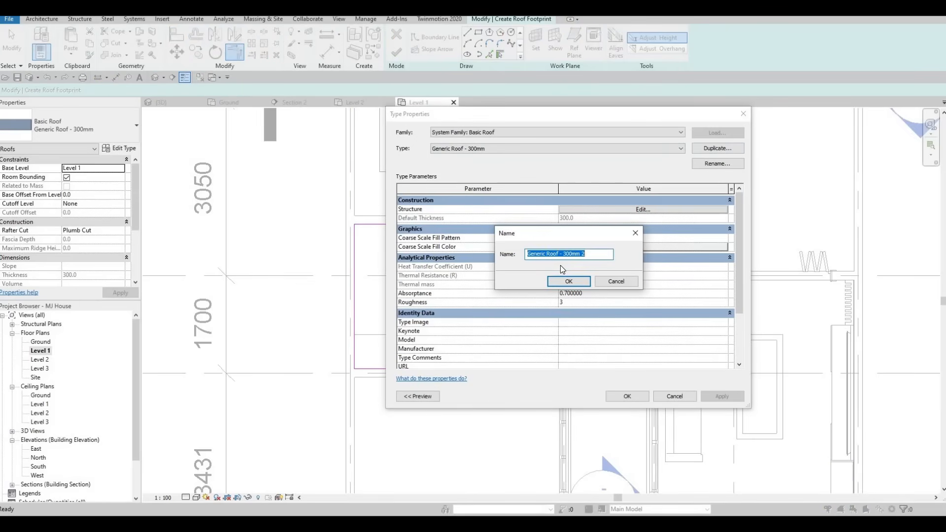
text(roof)
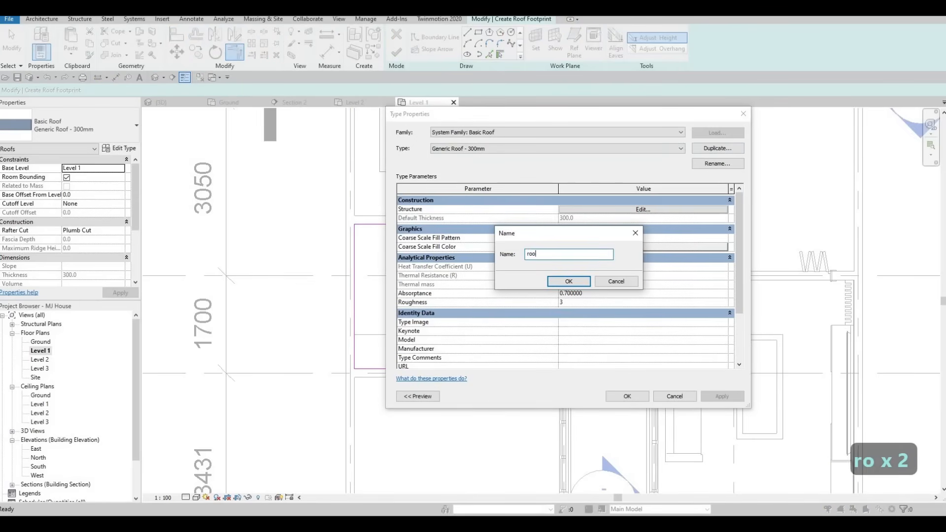
key(BackSpace)
key(BackSpace)
key(BackSpace)
key(BackSpace)
key(BackSpace)
key(BackSpace)
key(BackSpace)
key(BackSpace)
key(BackSpace)
key(BackSpace)
key(BackSpace)
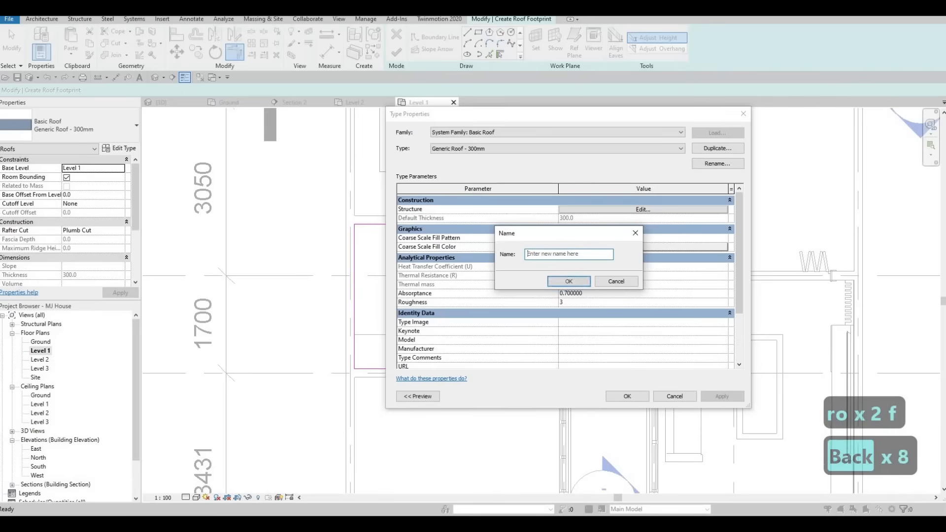
key(Caps_Lock)
text(ROOF)
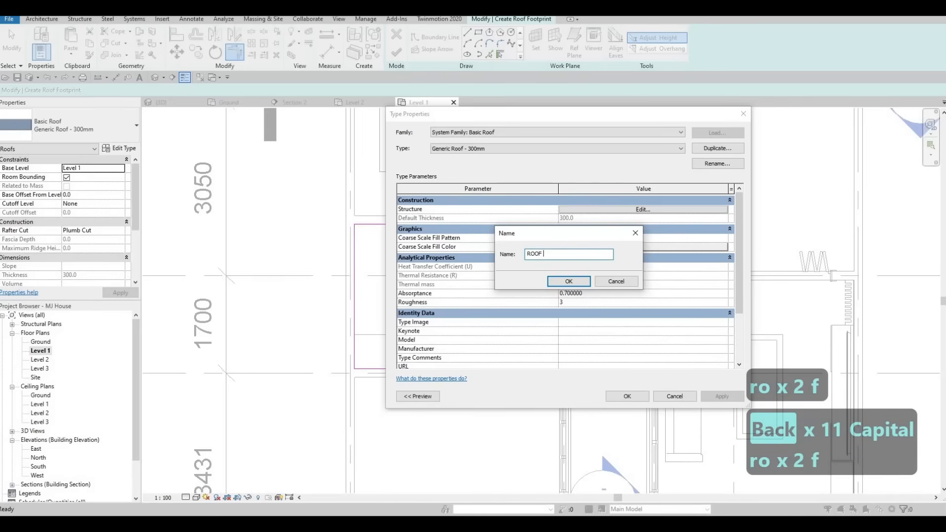
text( 1)
click(555, 282)
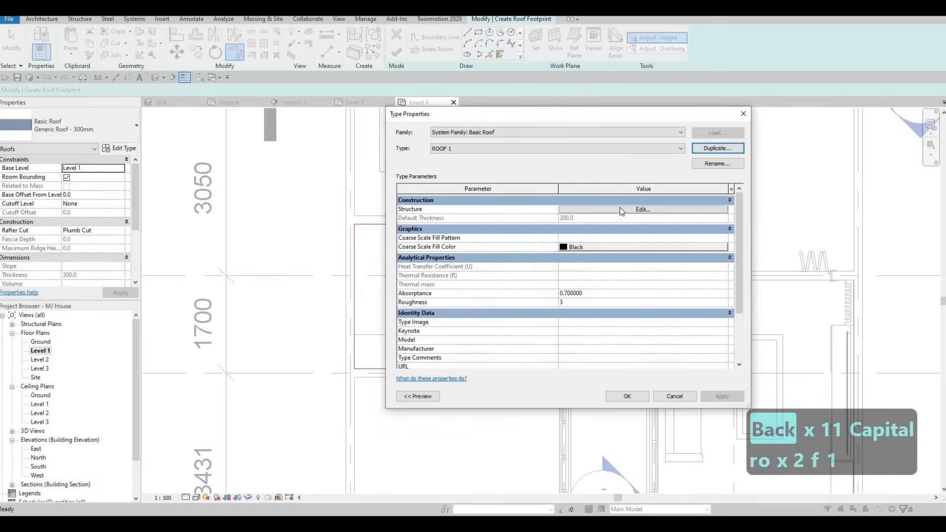
Set the ROOF 1 structure layer to 200 mm thick with the Asphalt Shingle material and accept the type changes
click(620, 209)
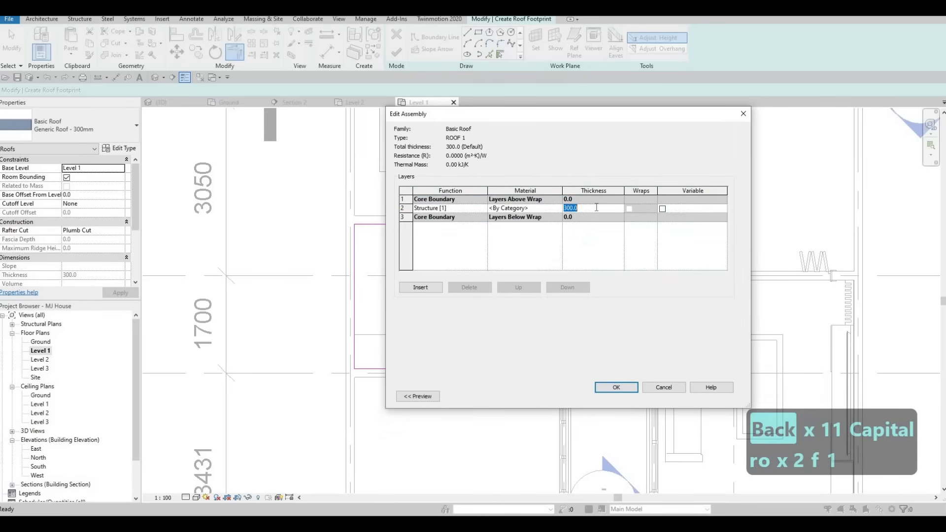
text(200)
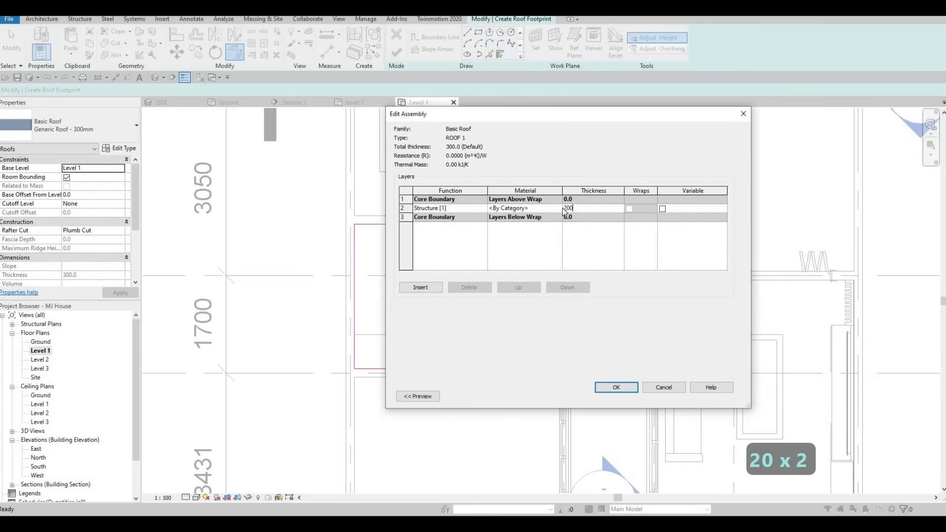
key(shift+Tab)
click(559, 208)
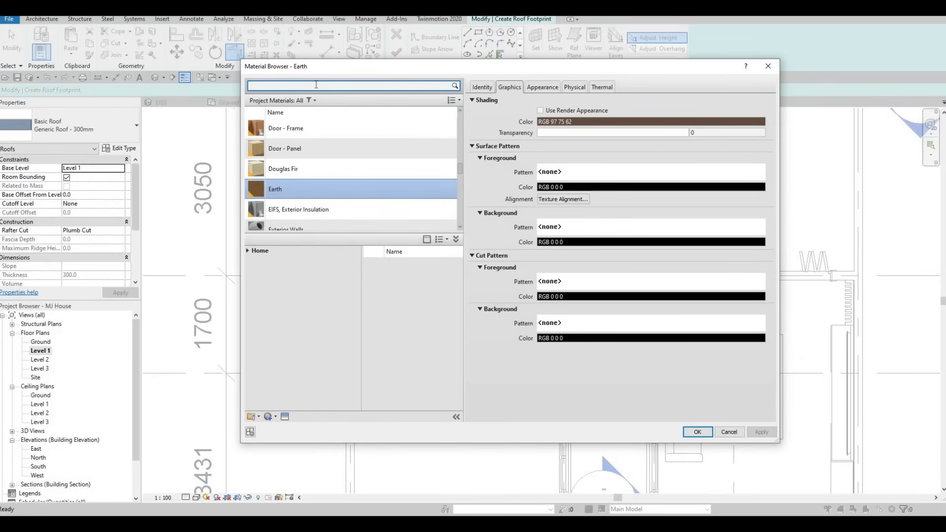
text(ASH)
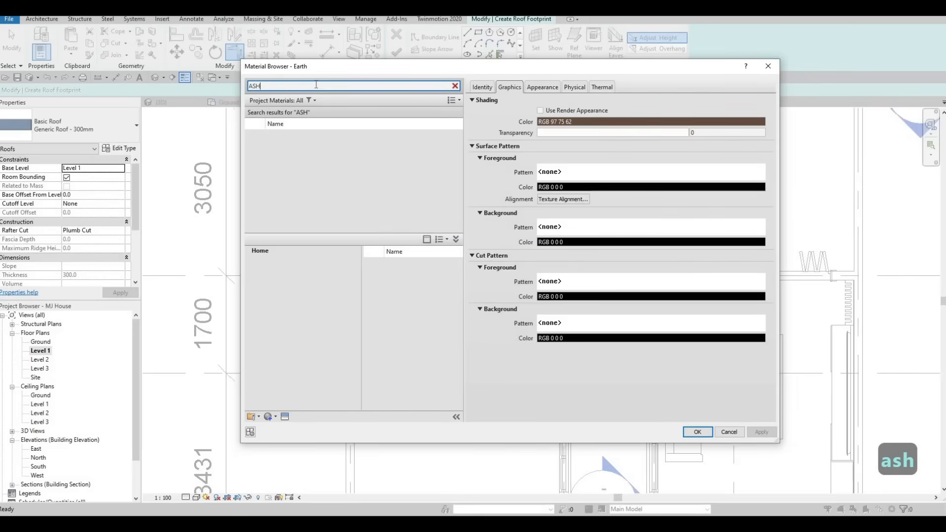
key(BackSpace)
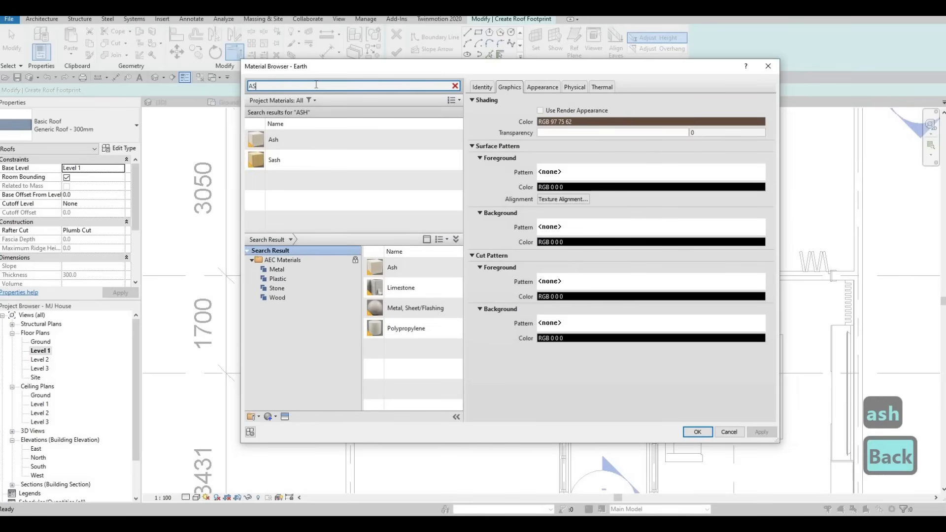
text(PHA)
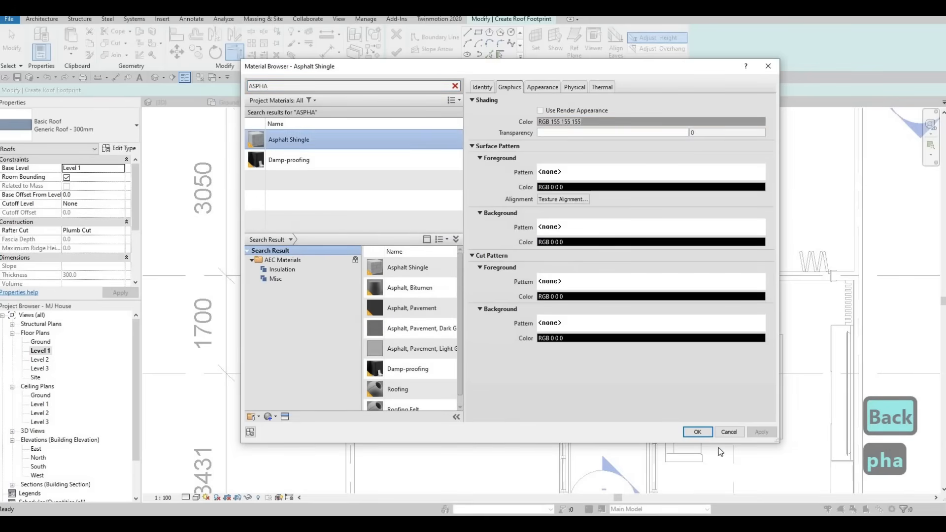
click(702, 435)
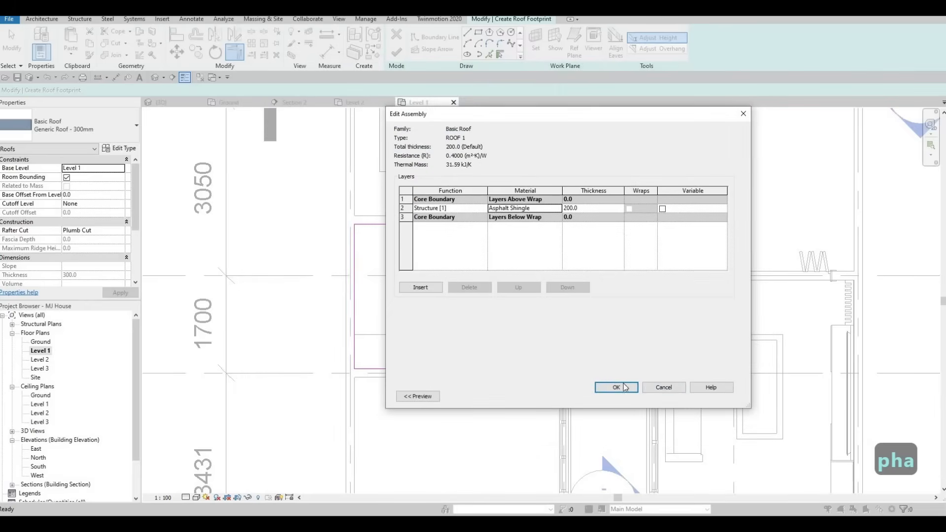
click(616, 387)
click(628, 397)
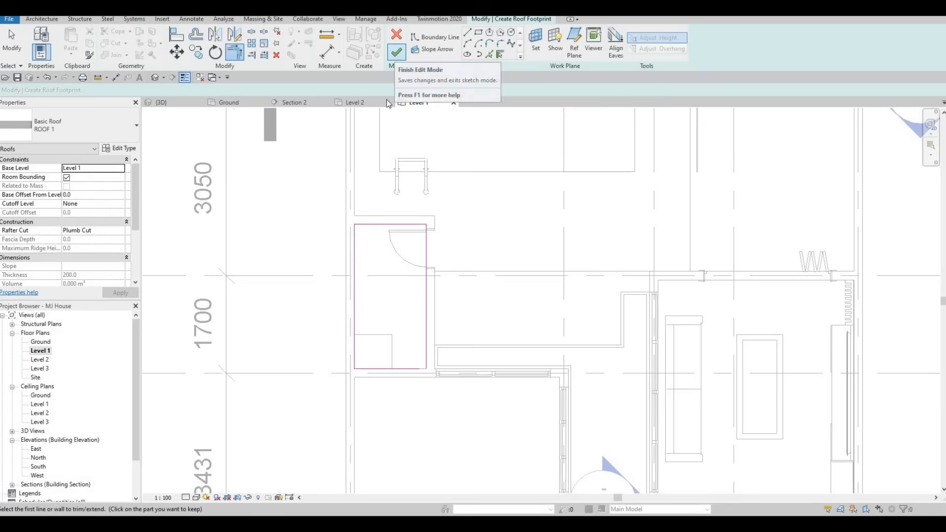
Trim the remaining open corner of the roof boundary into a closed loop and finish the footprint sketch
click(396, 55)
key(Escape)
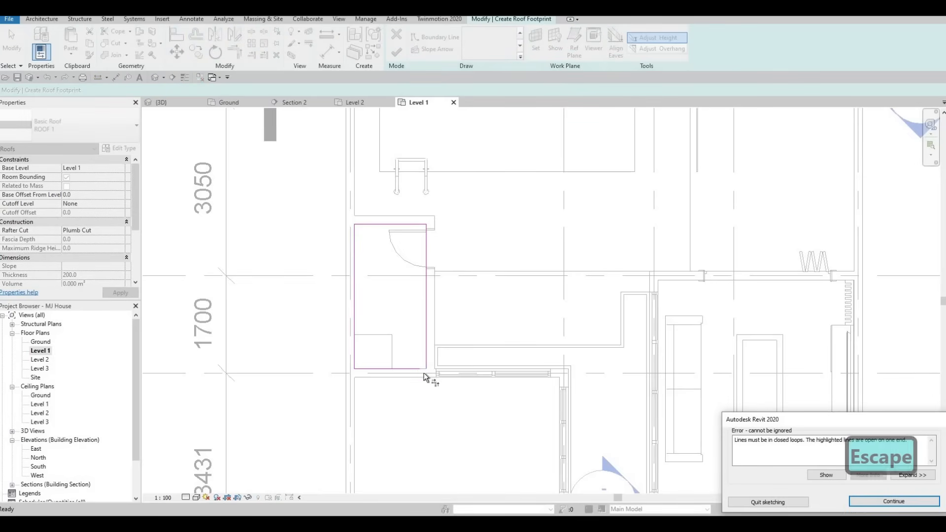
scroll(425, 371, up, 2)
key(t)
key(r)
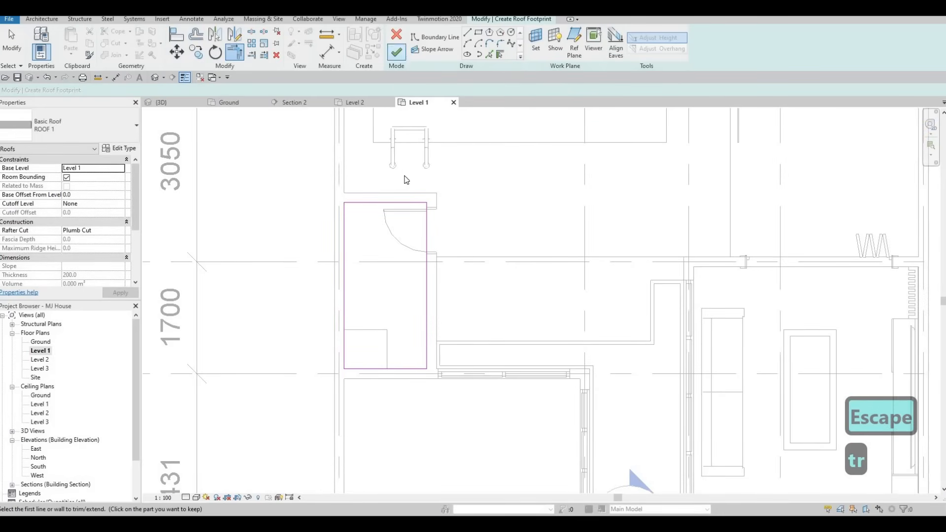
click(397, 52)
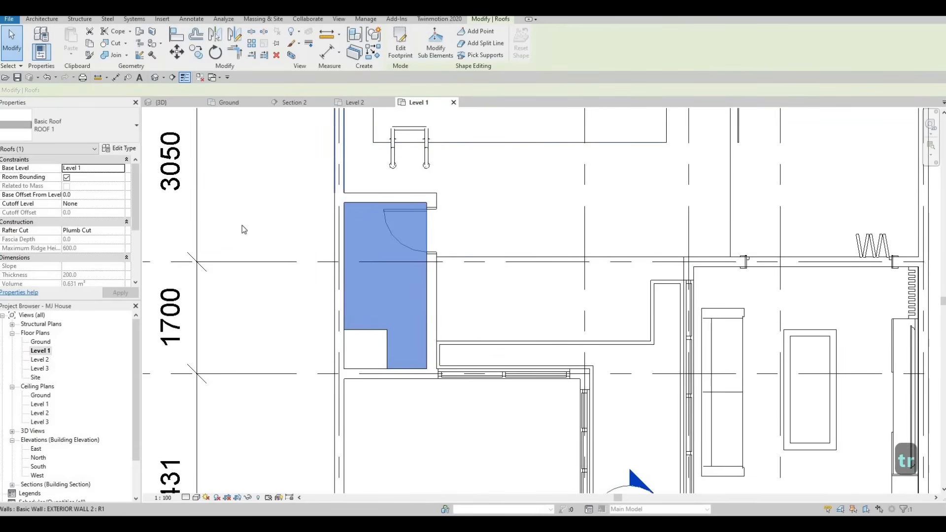
Set the new roof's base level to Level 2 and show it in the 3D view
click(119, 170)
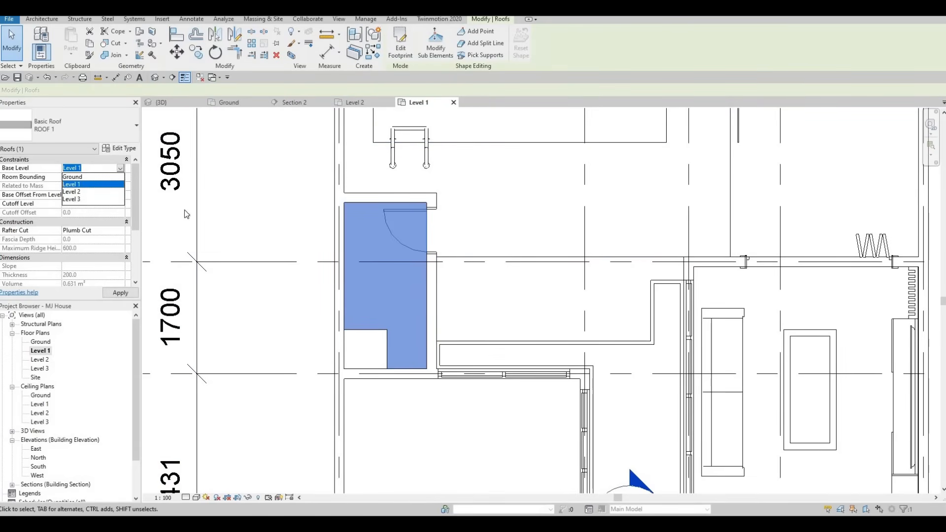
click(93, 191)
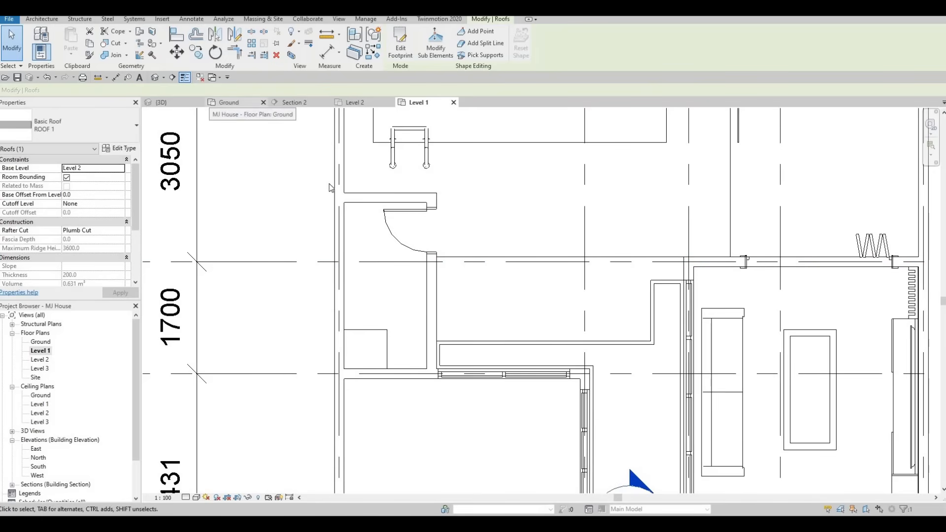
click(229, 102)
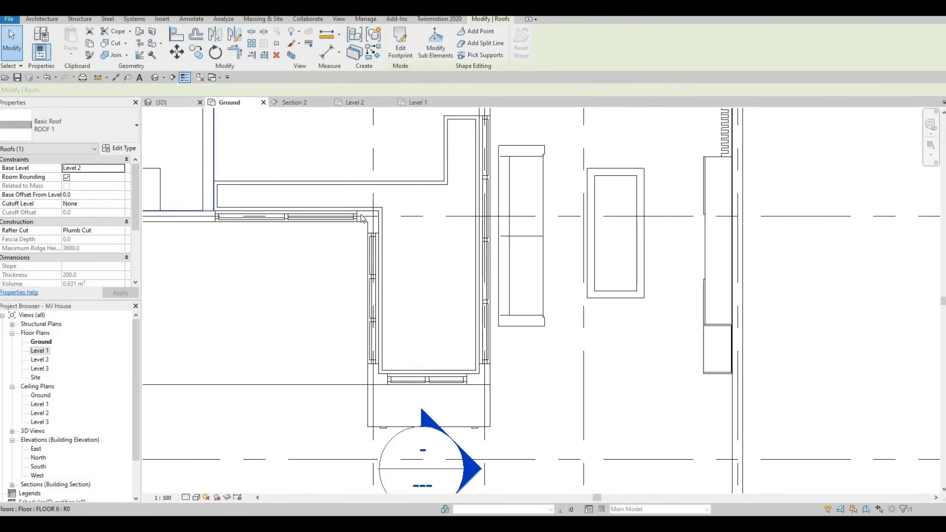
click(168, 102)
shift+middle_drag(306, 274, 98, 251)
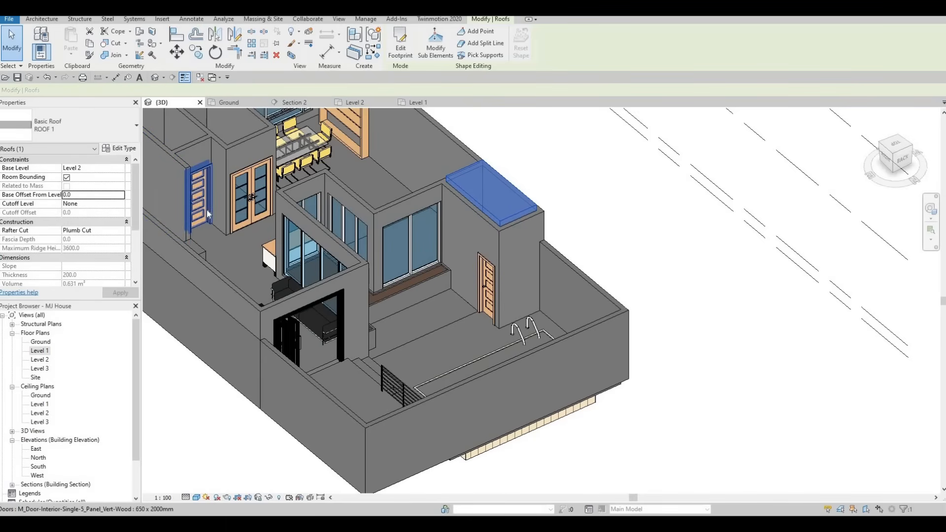
Set the roof's base offset from level to -300 mm and deselect the roof
click(93, 195)
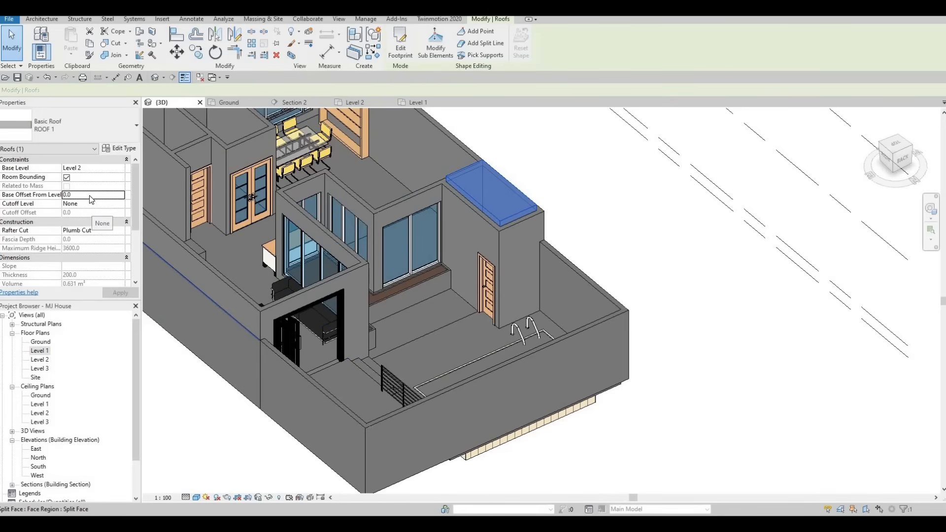
click(90, 195)
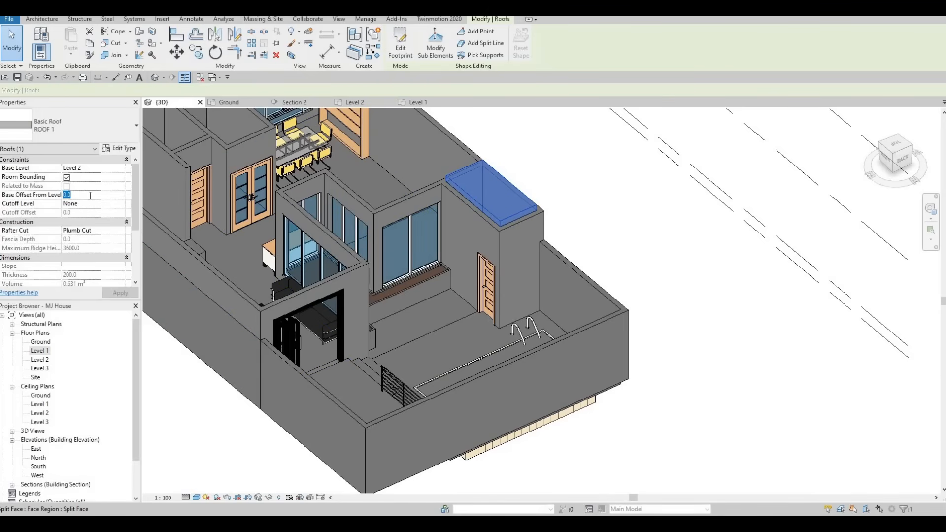
text(-300)
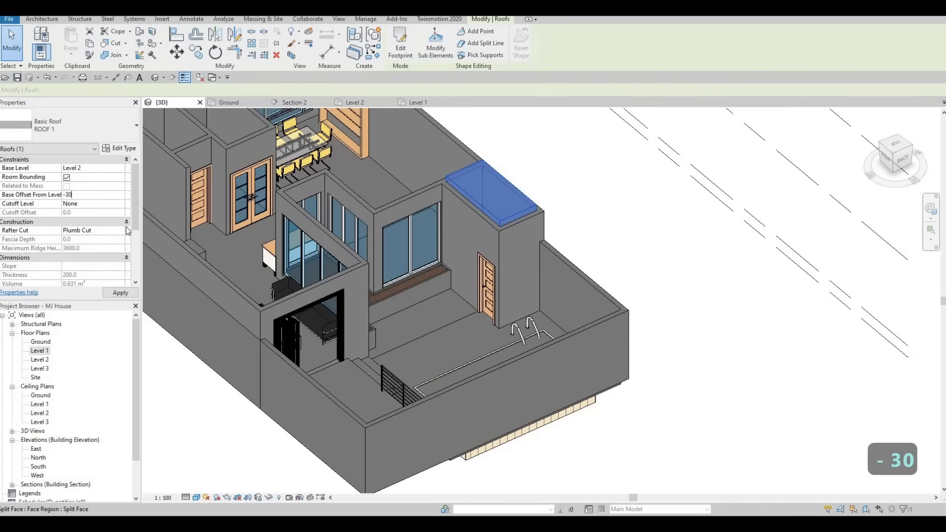
click(121, 292)
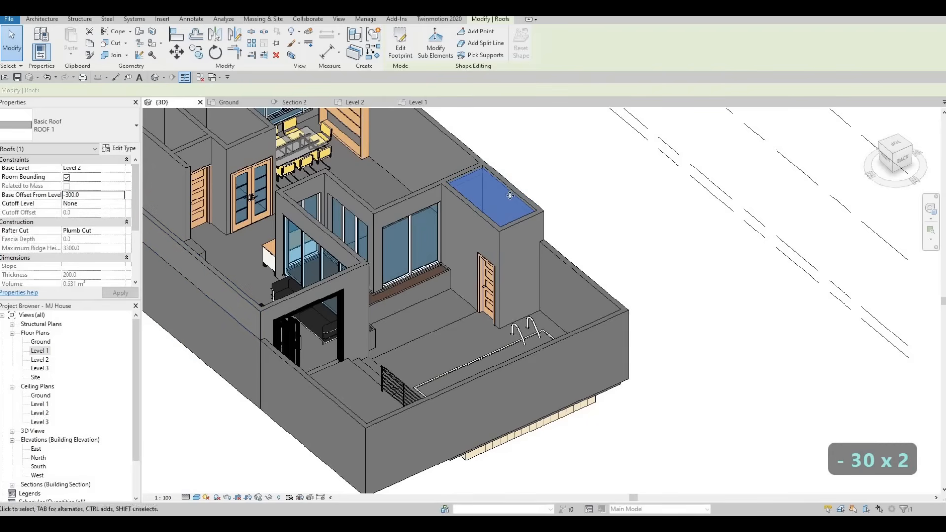
scroll(566, 180, up, 3)
scroll(547, 181, up, 2)
key(Escape)
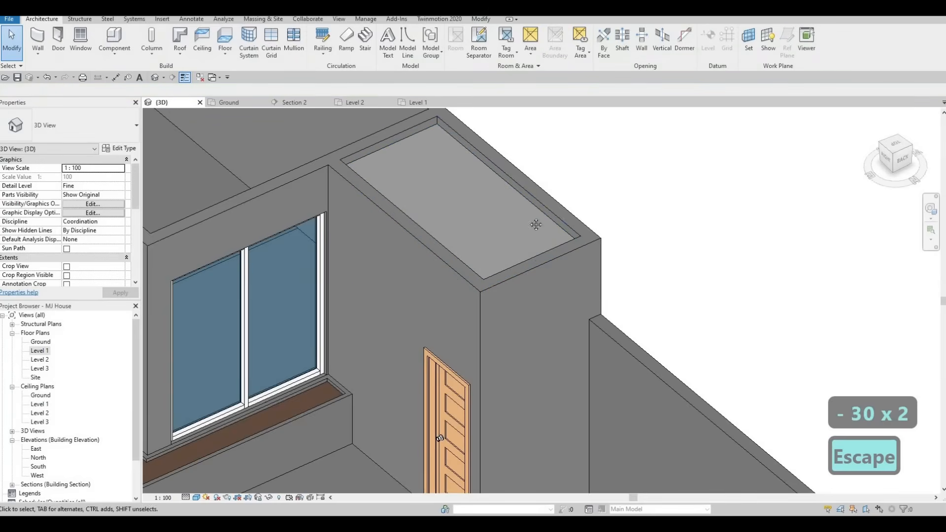
Examine how the lowered roof sits between the small room's walls and in the courtyard in the 3D view
scroll(495, 222, up, 5)
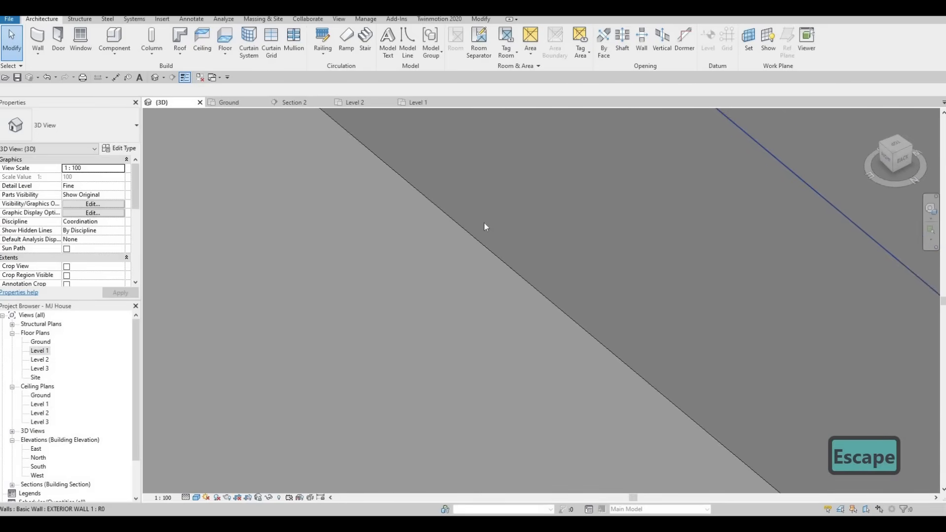
scroll(478, 232, down, 1)
scroll(536, 212, down, 2)
middle_drag(452, 308, 512, 277)
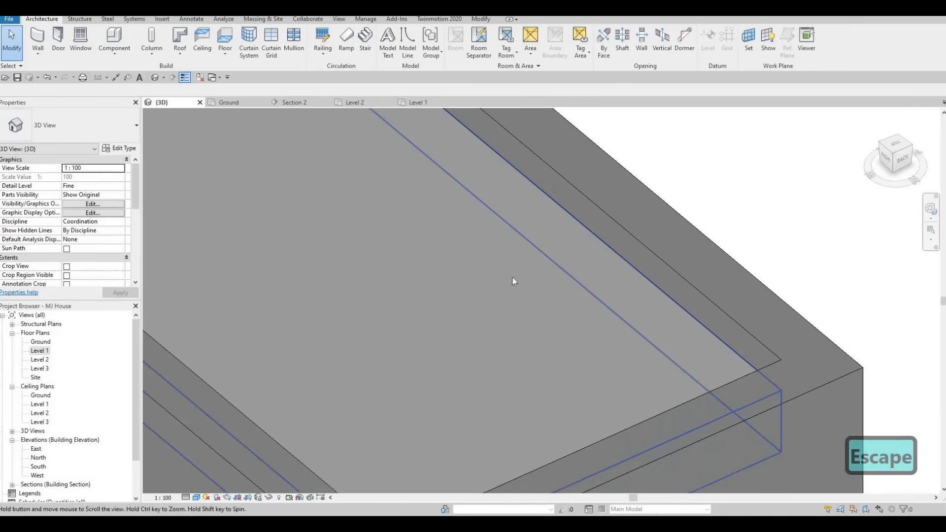
scroll(556, 222, down, 3)
middle_drag(547, 303, 629, 247)
scroll(622, 244, down, 4)
scroll(616, 241, up, 3)
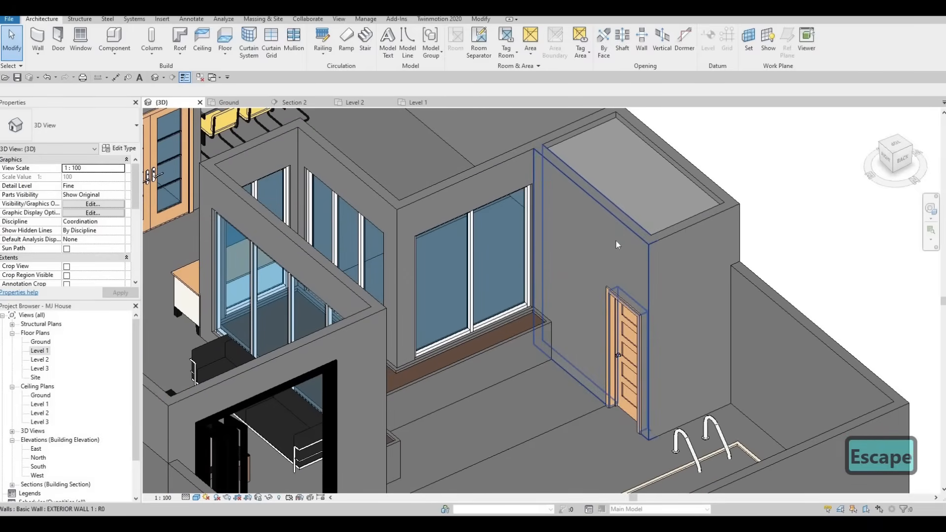
key(Escape)
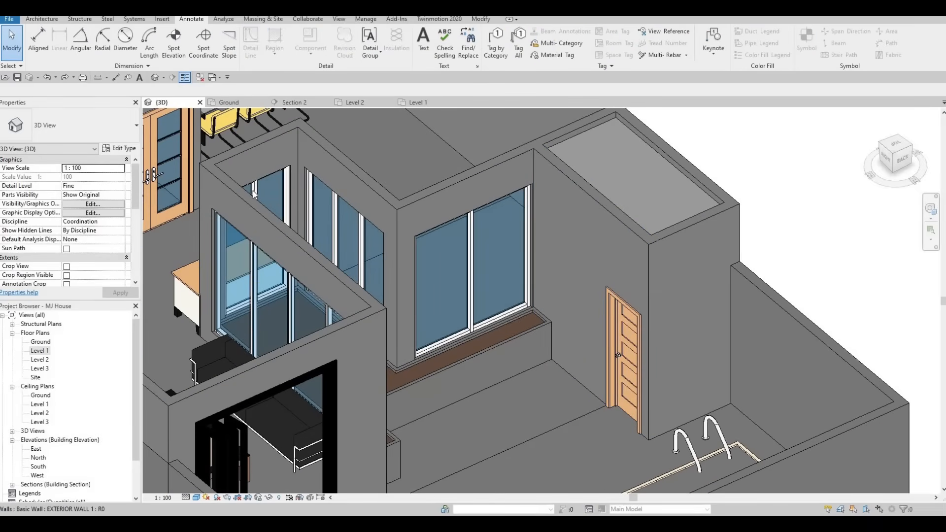
Open the Level 1 floor plan and check the line style of the long detail line inside the small poolside room
click(414, 103)
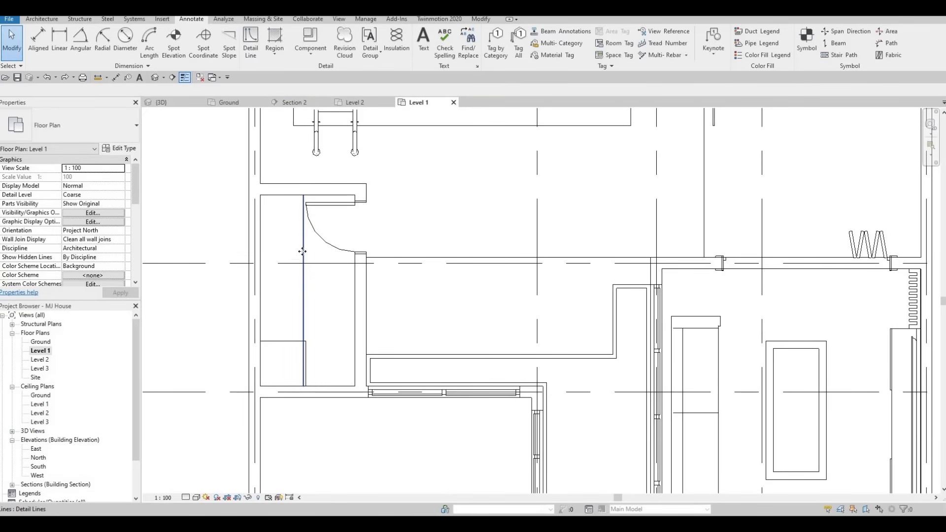
click(303, 258)
middle_drag(313, 248, 311, 254)
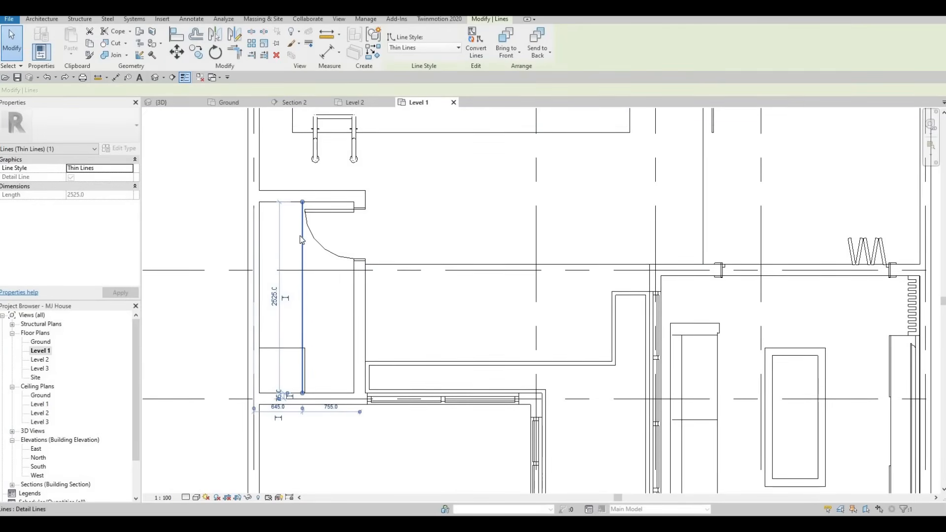
key(Escape)
key(Escape)
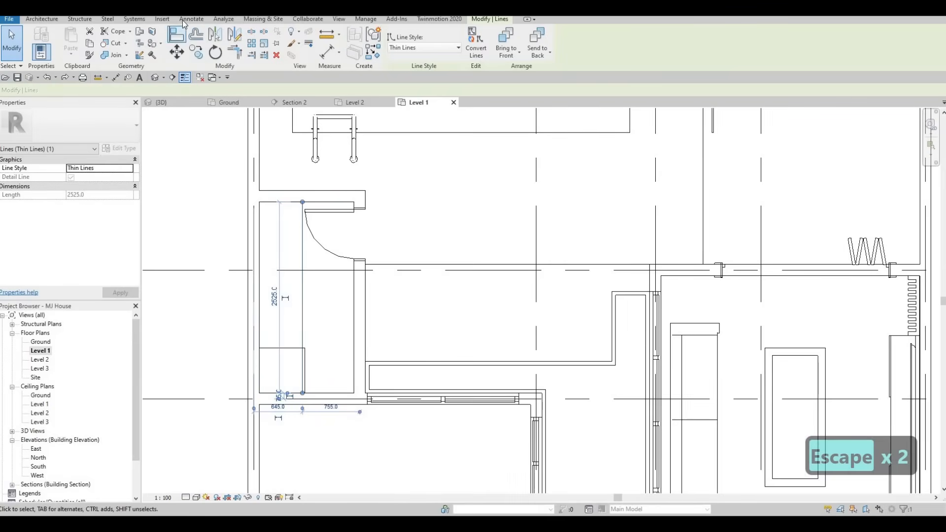
click(183, 20)
click(252, 47)
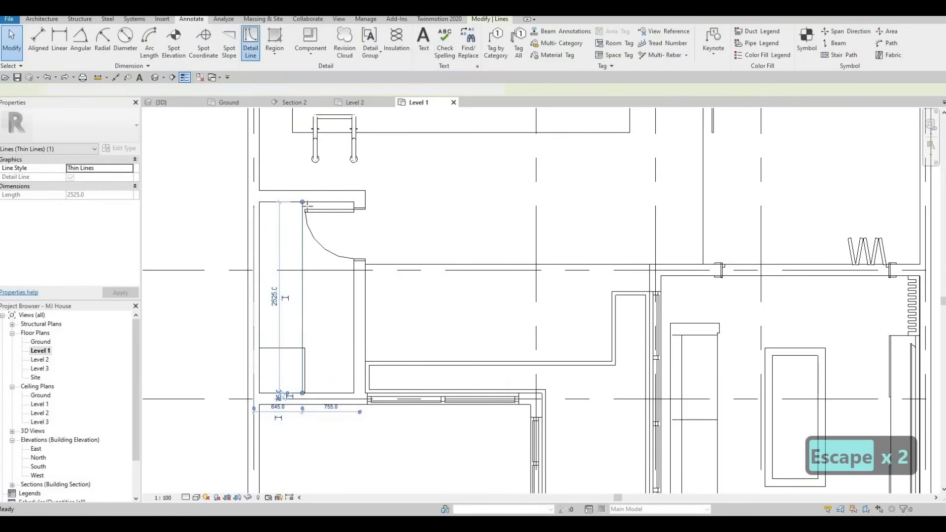
key(Escape)
key(Escape)
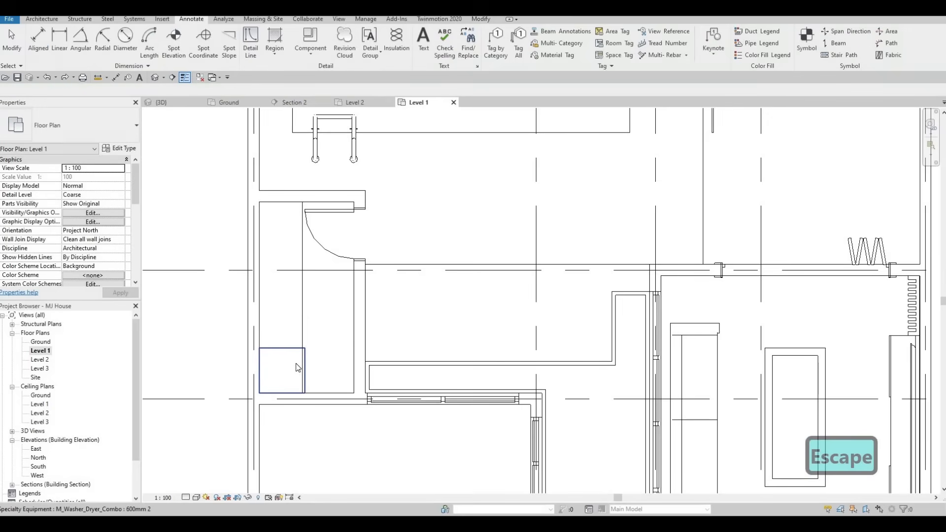
Check the width, depth and height in the type properties of the washer-dryer in the small poolside room
click(255, 196)
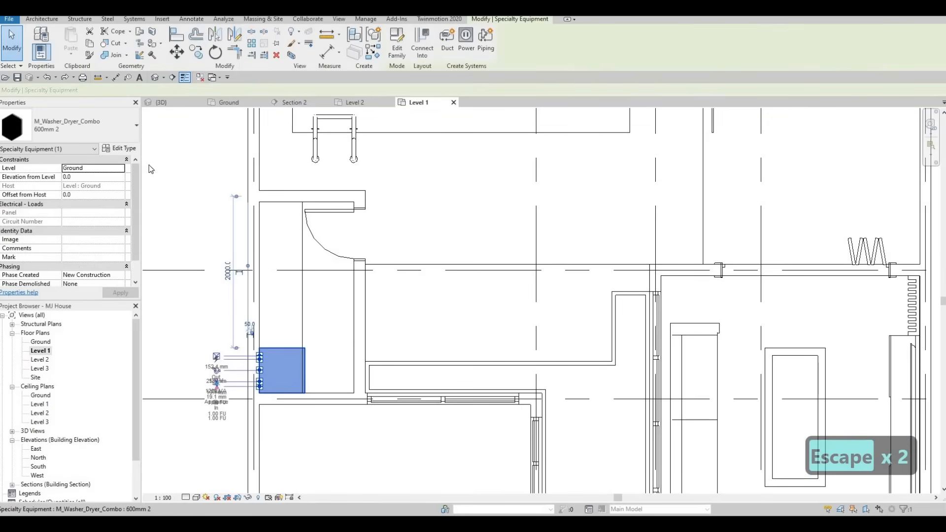
click(120, 148)
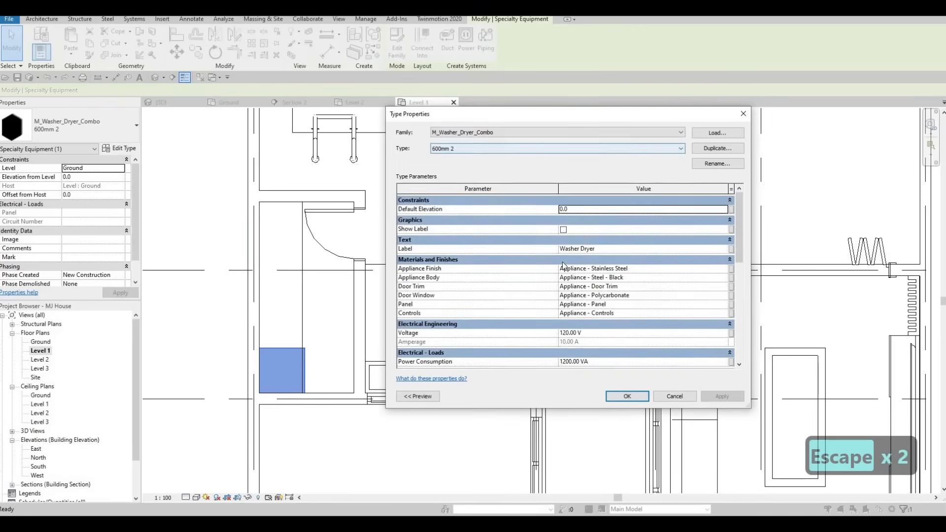
scroll(582, 291, down, 4)
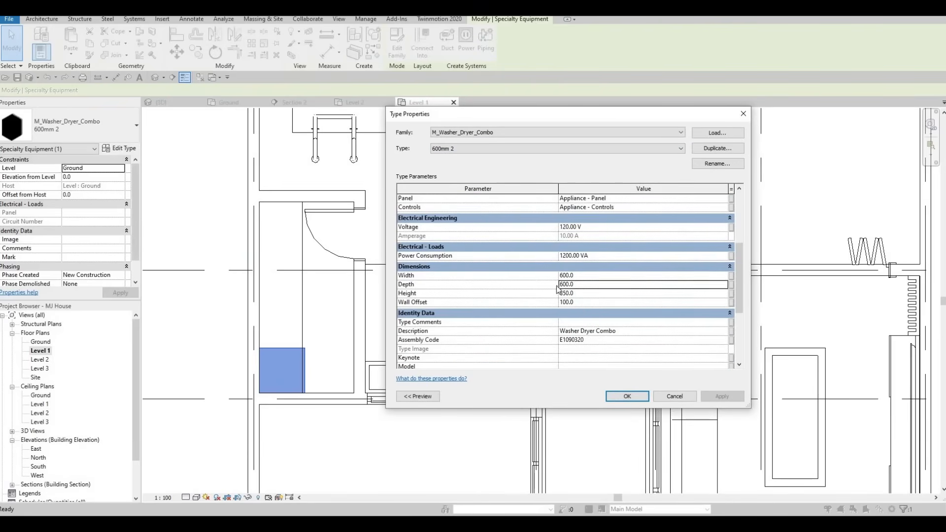
key(Return)
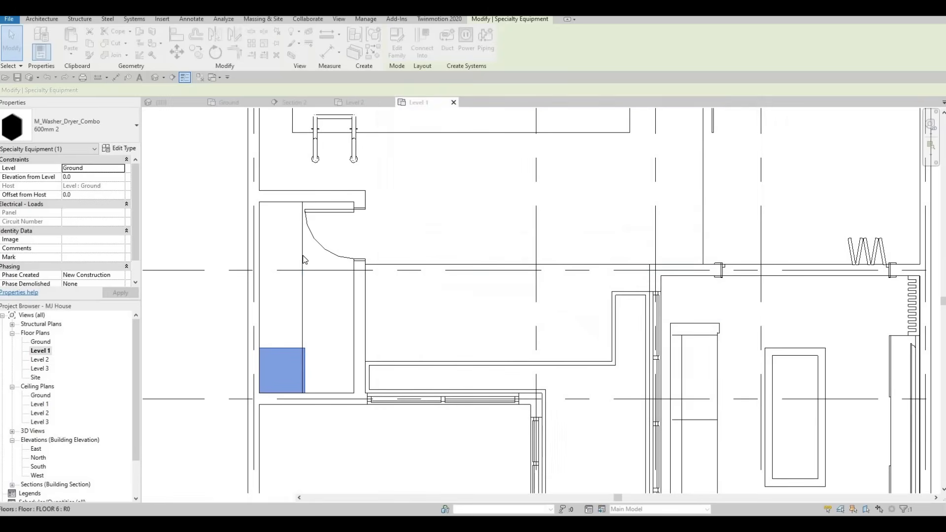
key(Escape)
key(Escape)
Draw a <Demolished> style detail line wall to wall along the middle of the small room's counter strip, passing over the washer-dryer
click(258, 57)
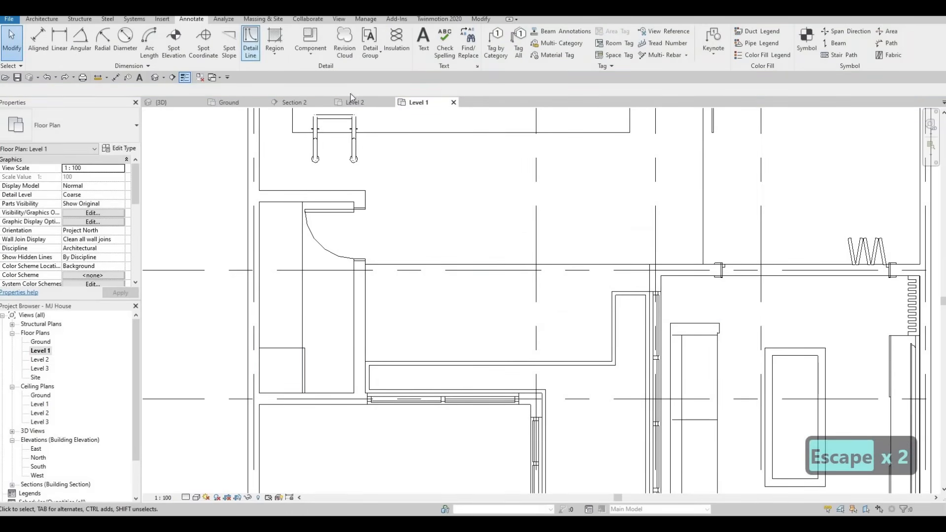
click(463, 48)
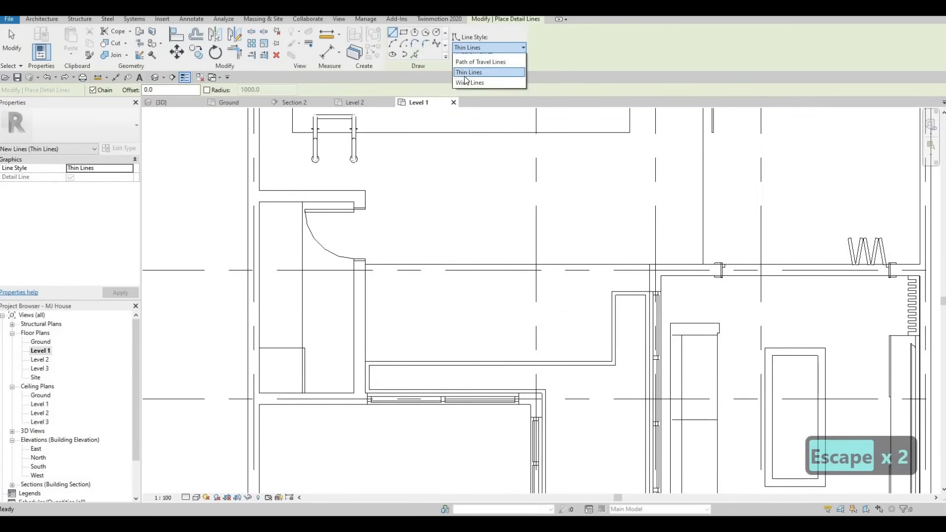
click(475, 79)
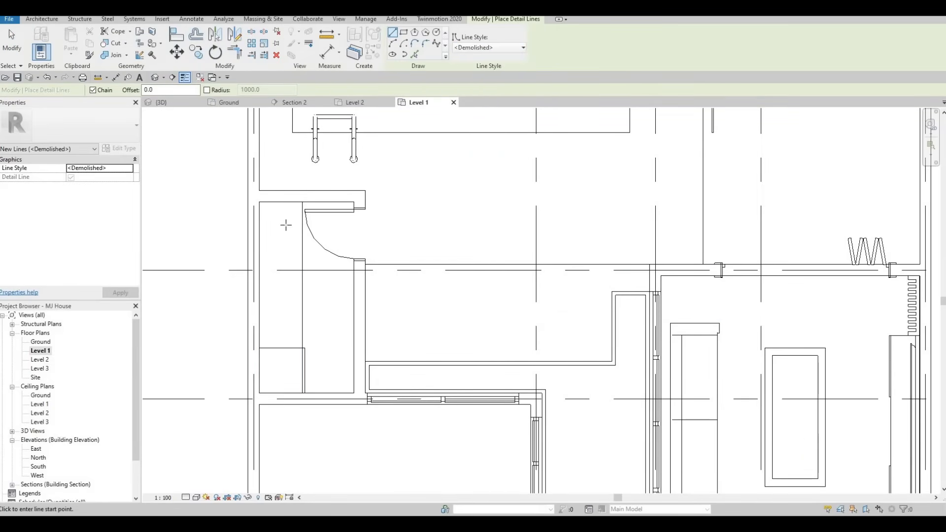
click(283, 394)
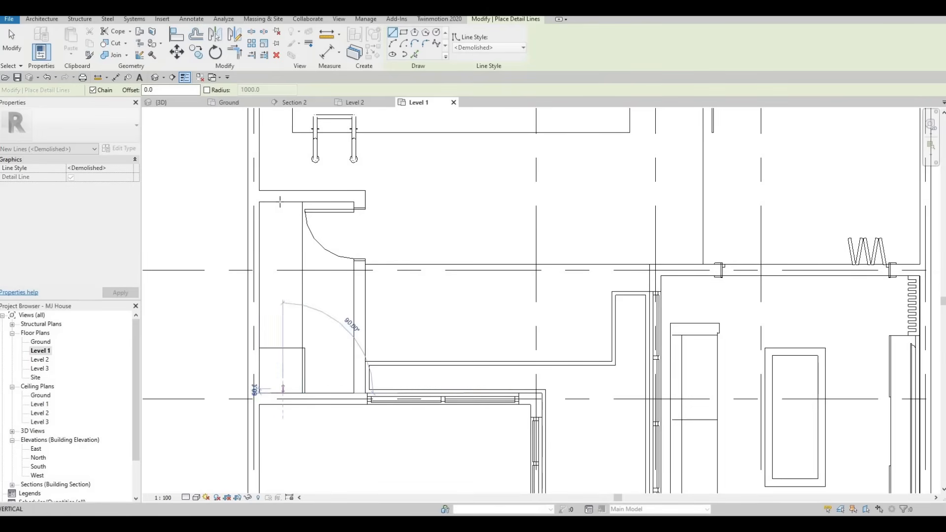
click(282, 202)
key(Escape)
key(Escape)
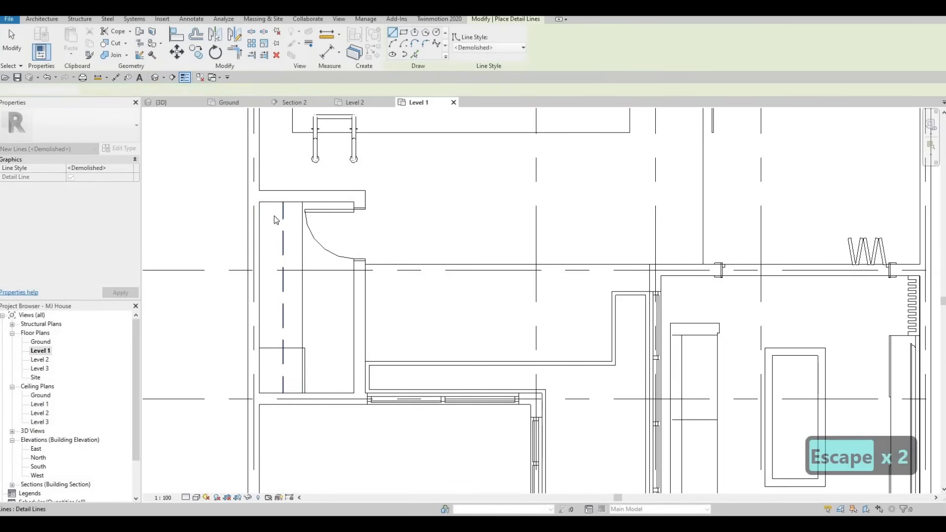
Examine the Level 1 plan from the pool and courtyard to the living, dining and toilet areas
scroll(301, 259, down, 3)
middle_drag(297, 257, 272, 268)
scroll(276, 266, down, 1)
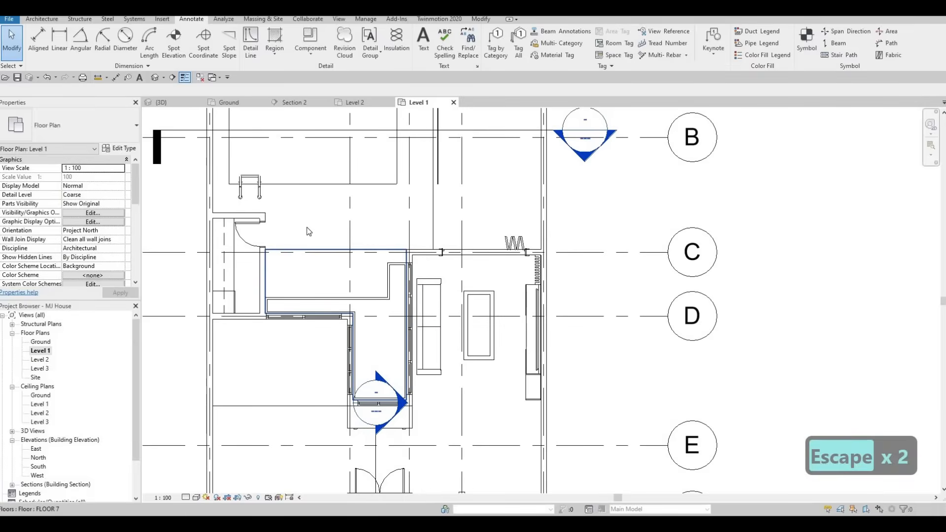
middle_drag(386, 350, 380, 376)
key(Escape)
middle_drag(307, 309, 234, 282)
scroll(235, 282, down, 1)
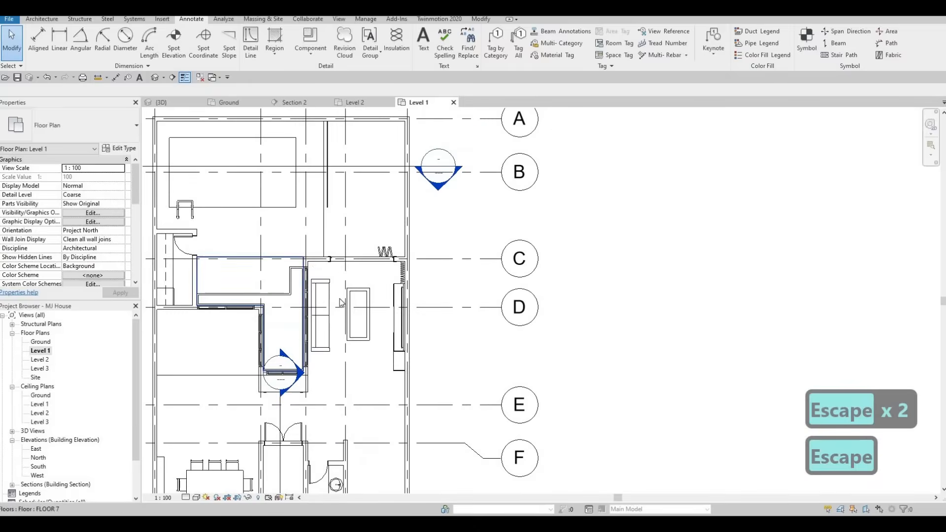
middle_drag(316, 356, 335, 264)
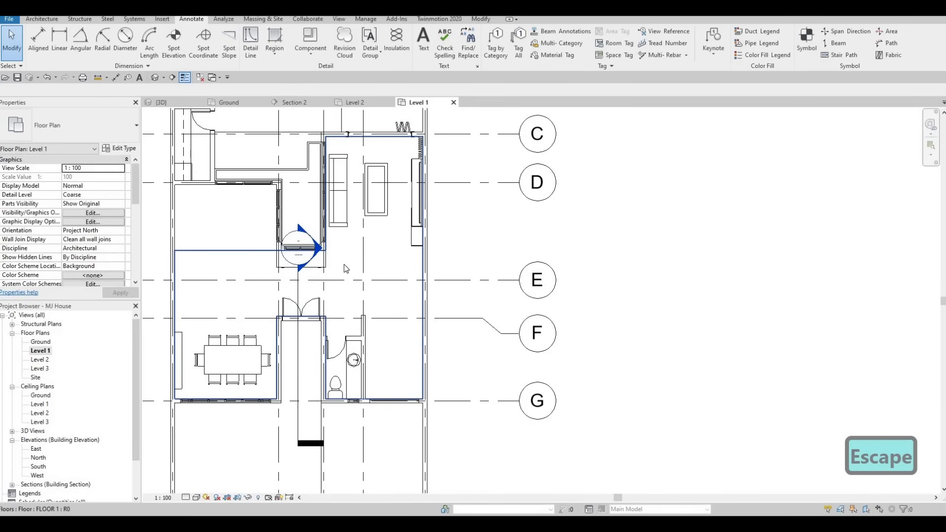
key(F1)
middle_drag(264, 214, 297, 285)
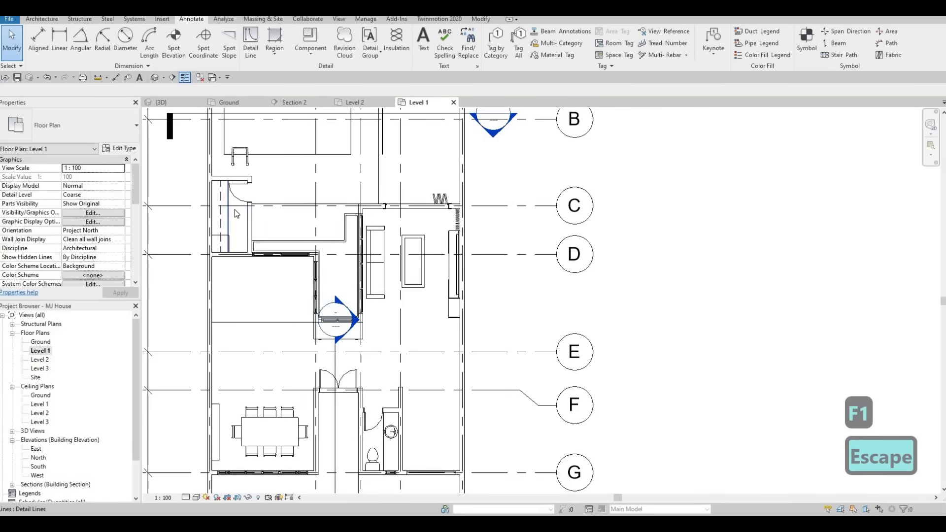
Draw a Thin Lines rectangle about 3226 mm long around the living room coffee table, creating it as similar to the existing detail line
click(229, 211)
key(c)
key(s)
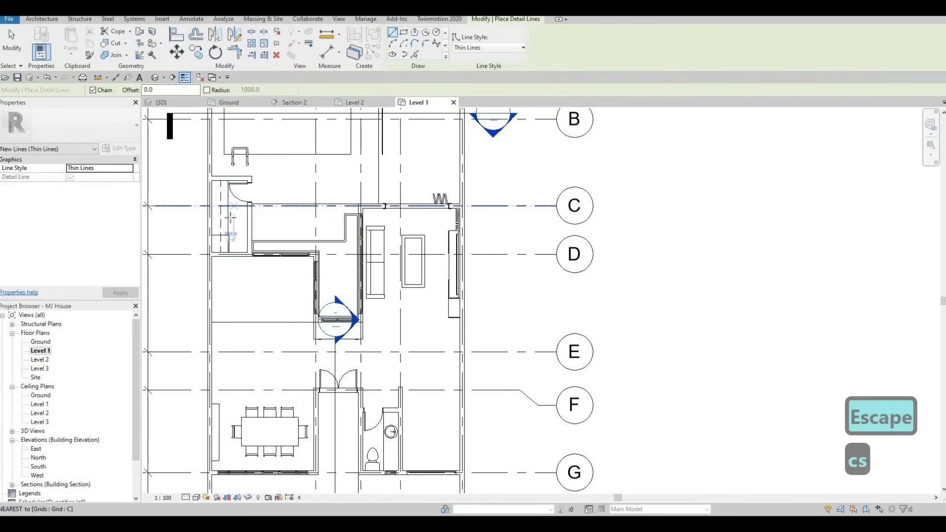
middle_drag(395, 254, 295, 225)
scroll(251, 221, up, 4)
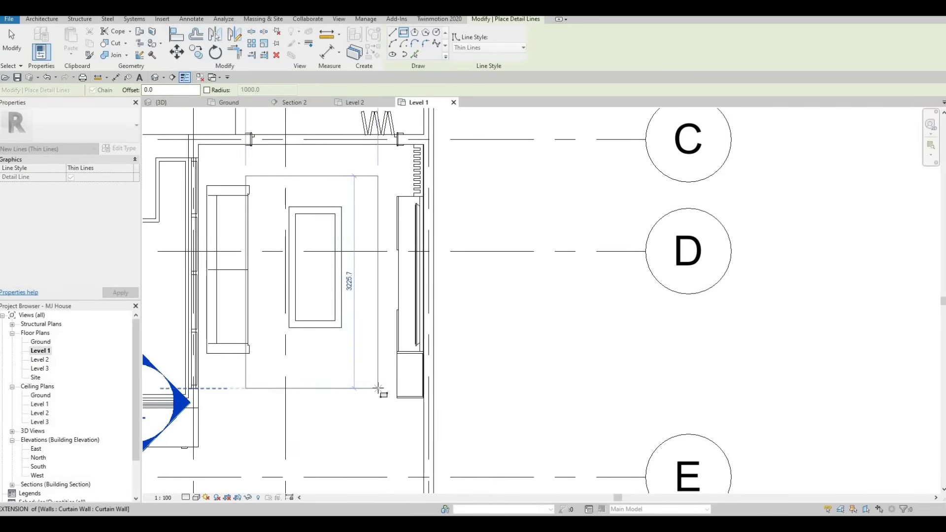
click(376, 362)
key(Escape)
key(Escape)
Select the whole rectangle around the coffee table and move it clear of the sofa, towards the TV unit and grid E
key(Tab)
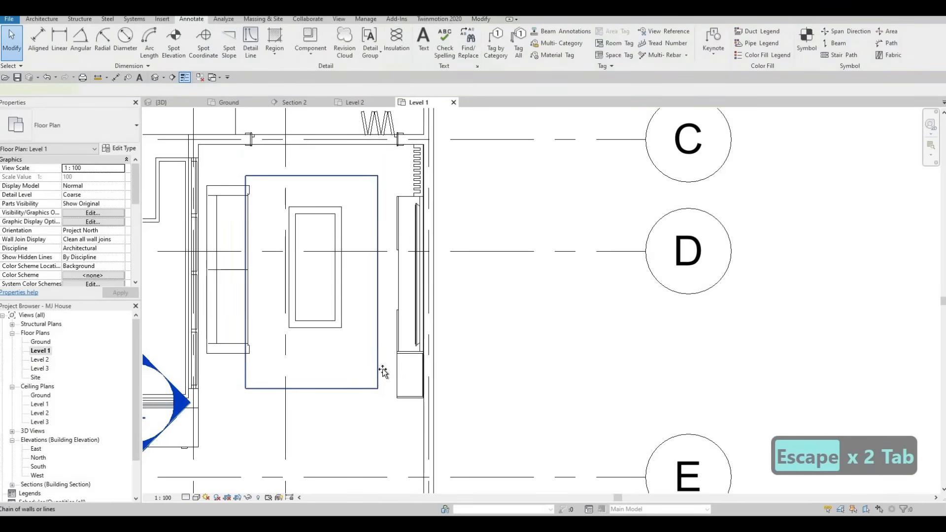
click(384, 367)
drag(385, 367, 386, 370)
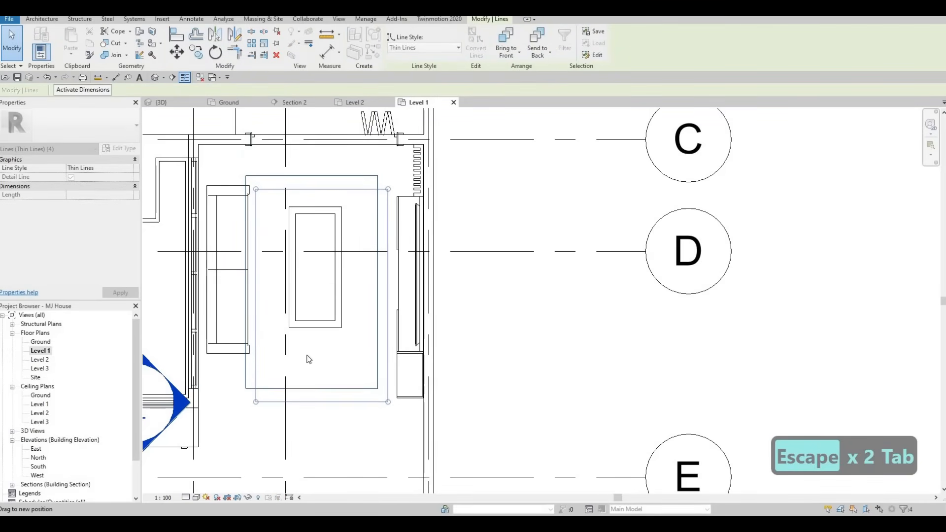
key(Escape)
Move the sofa towards grid E so it sits roughly midway along the rectangle's long edge
click(247, 303)
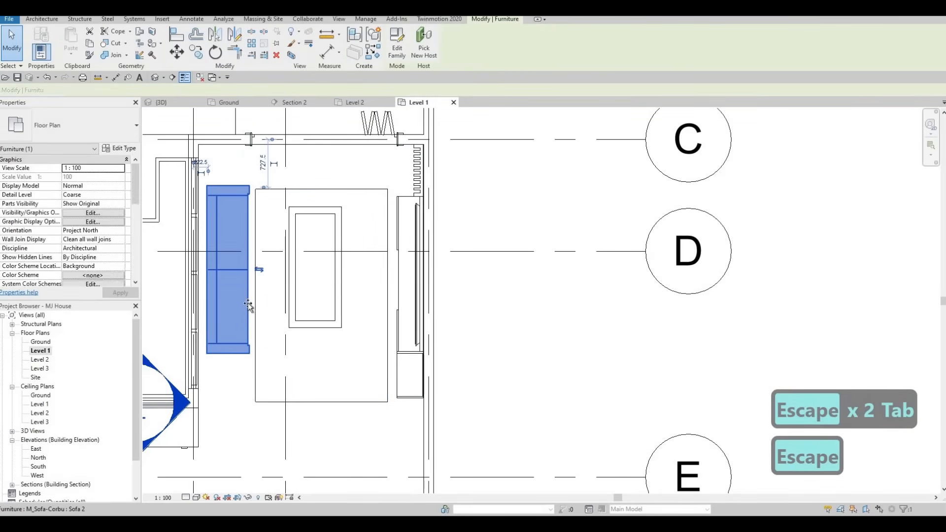
drag(246, 308, 258, 301)
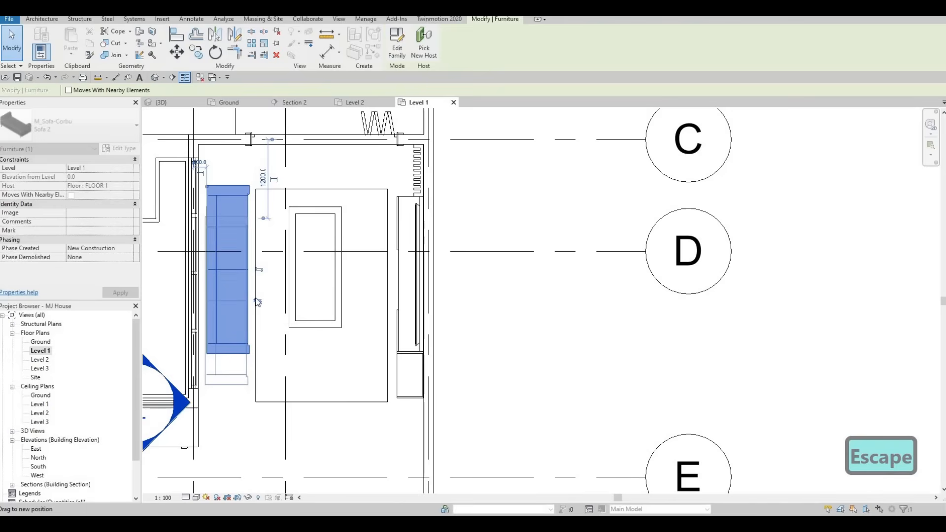
key(Escape)
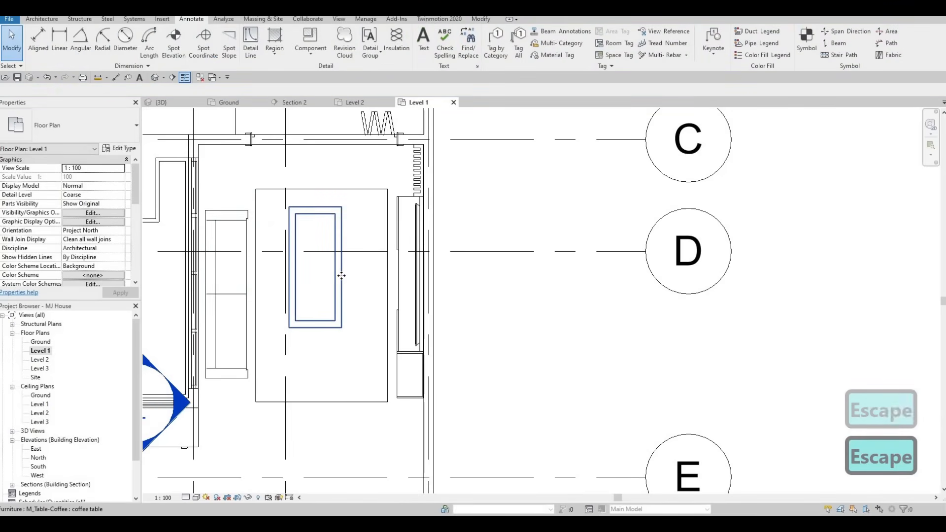
Nudge the coffee table towards grid E until it is centred along the rectangle's length
click(341, 276)
key(Down)
key(Down)
key(Down)
key(Down)
key(Down)
key(Down)
key(Down)
key(Down)
key(Down)
key(Down)
key(Down)
key(Down)
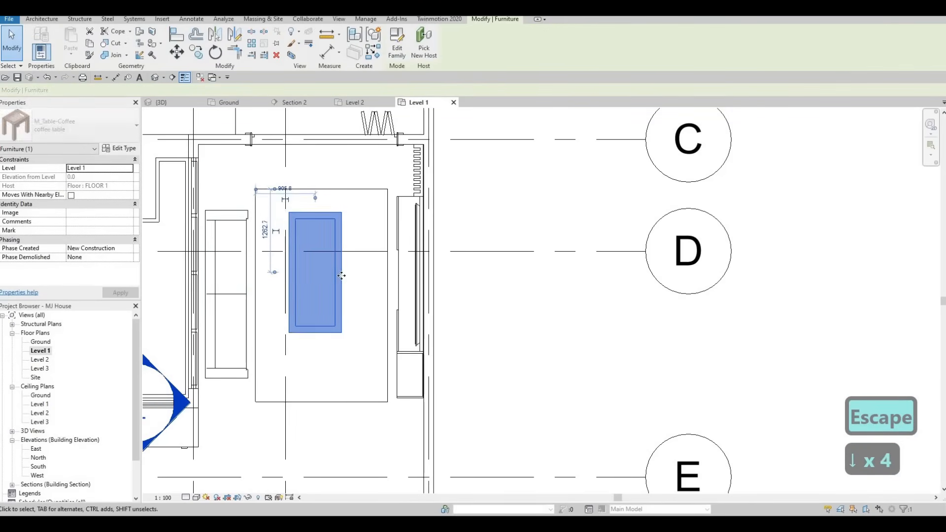
key(Down)
key(Down)
key(Down)
key(Down)
key(Down)
key(Down)
key(Down)
key(Down)
key(Down)
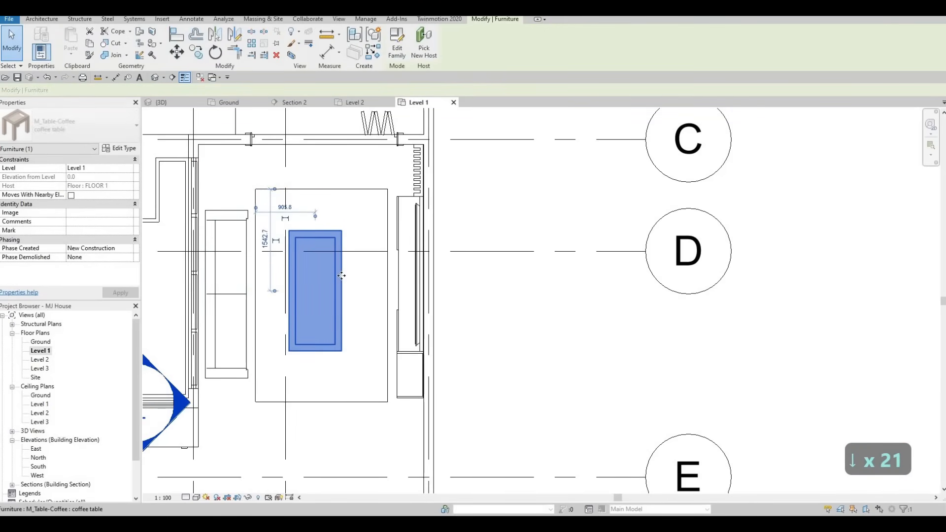
key(Up)
key(Up)
key(Up)
key(Escape)
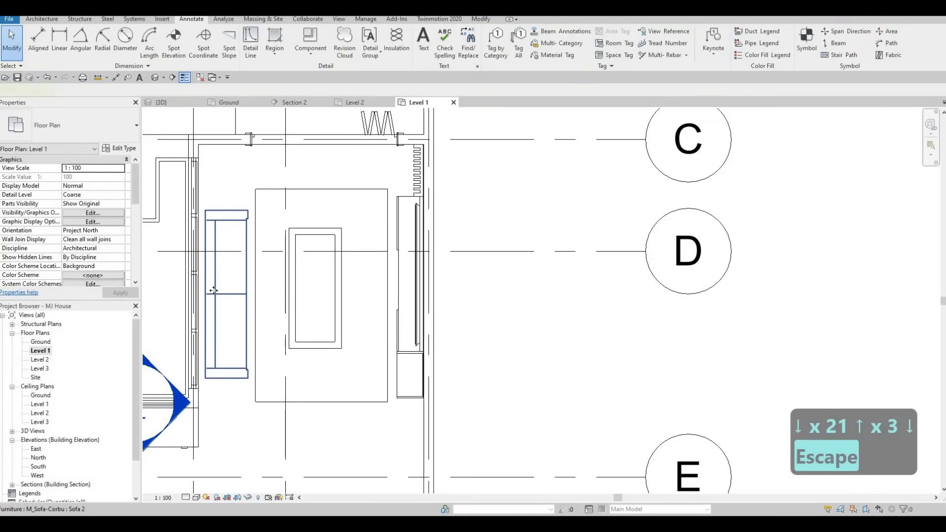
Nudge the sofa five increments back towards grid C so it lines up with the coffee table
click(213, 291)
key(Up)
key(Up)
key(Up)
key(Up)
key(Up)
key(Escape)
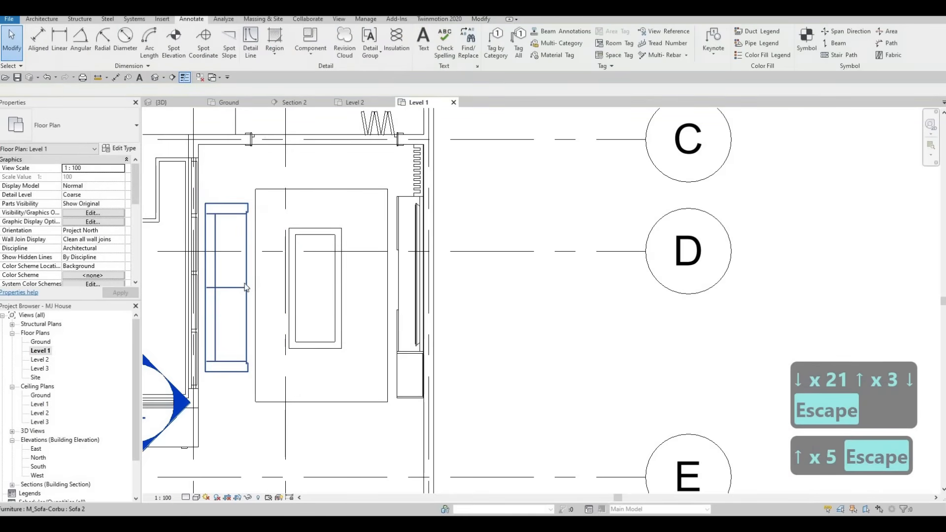
Nudge the rectangle's sofa-side edge closer to the sofa until the rectangle is 2087.3 mm wide, and deselect it
key(Escape)
click(255, 277)
key(Left)
key(Left)
key(Left)
key(Left)
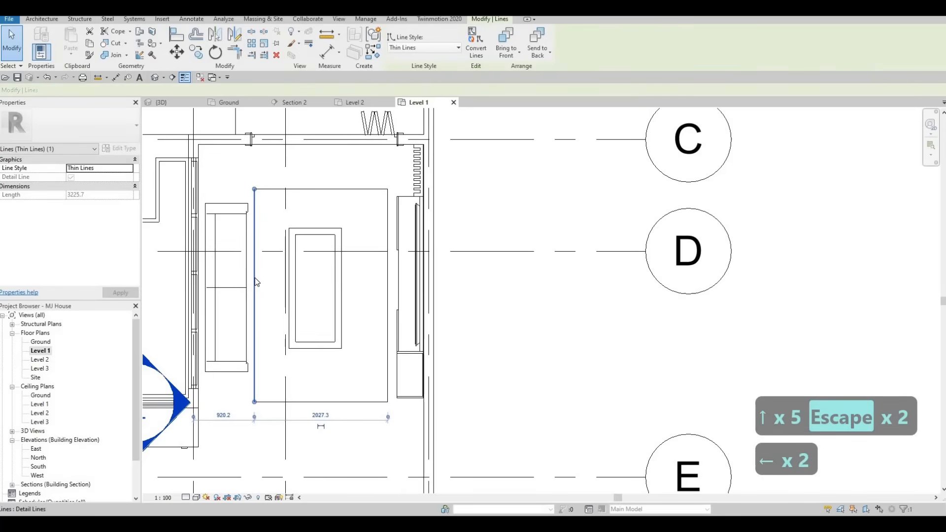
key(Left)
key(Left)
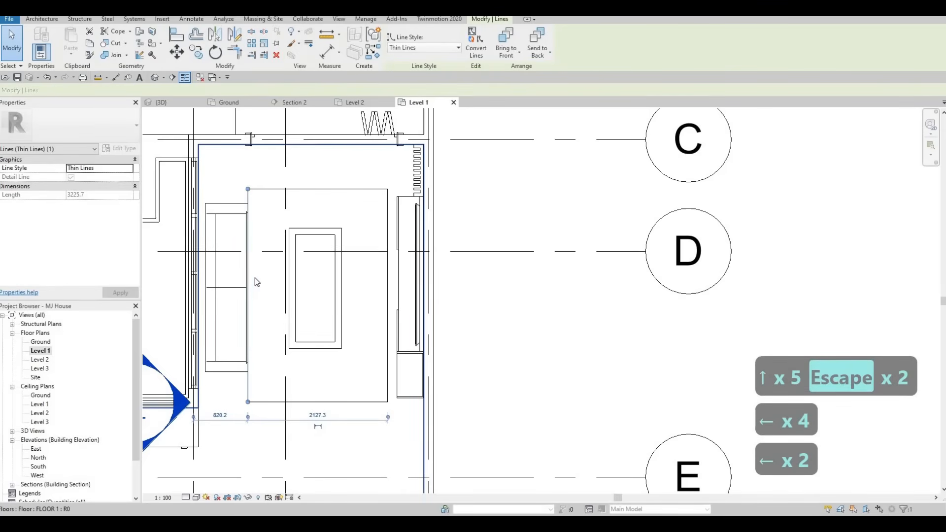
key(Right)
key(Right)
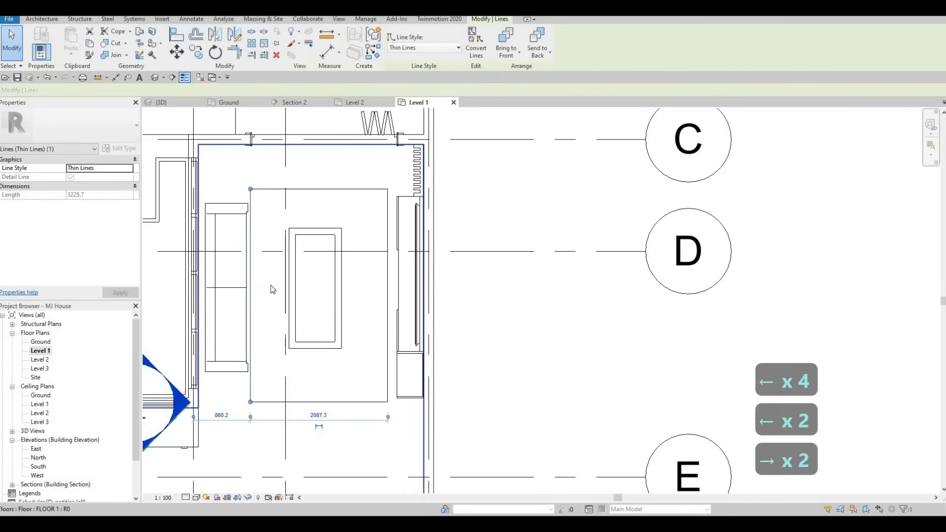
key(Escape)
key(Escape)
key(Escape)
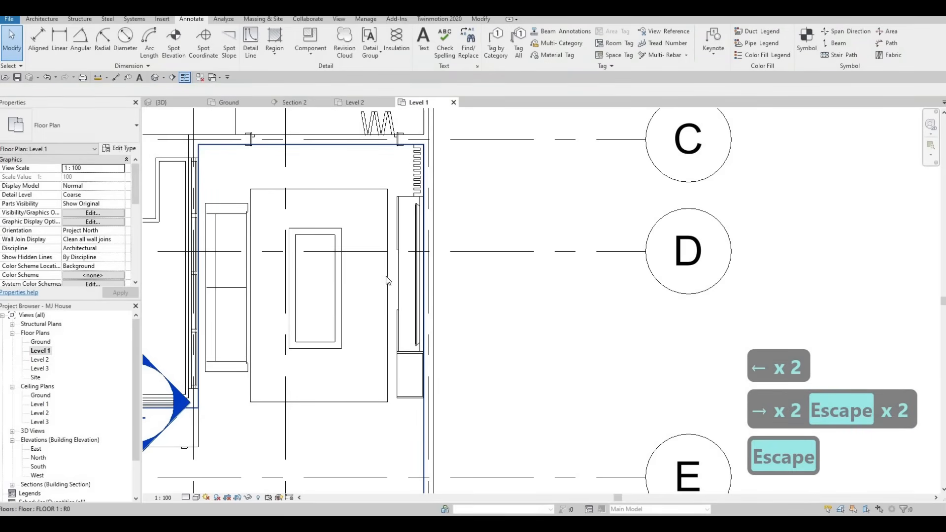
middle_drag(331, 284, 325, 282)
scroll(325, 282, down, 3)
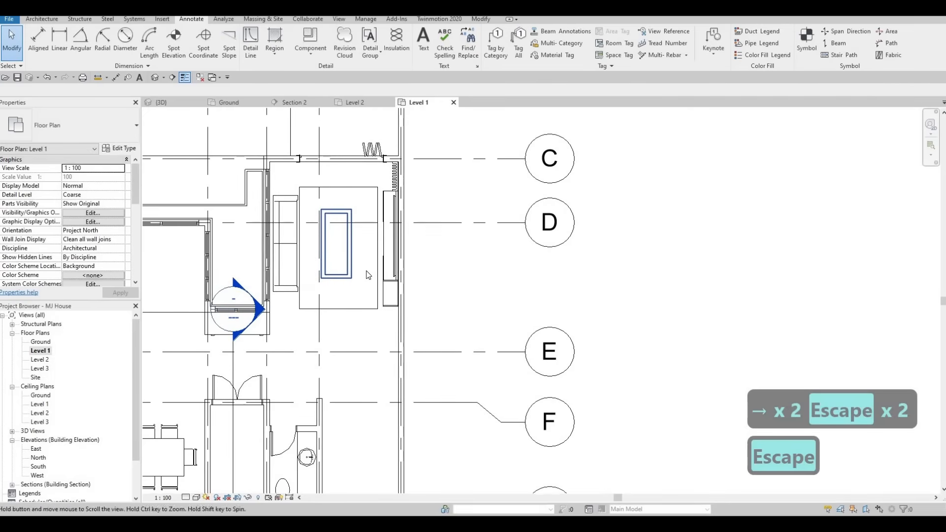
key(Tab)
click(379, 250)
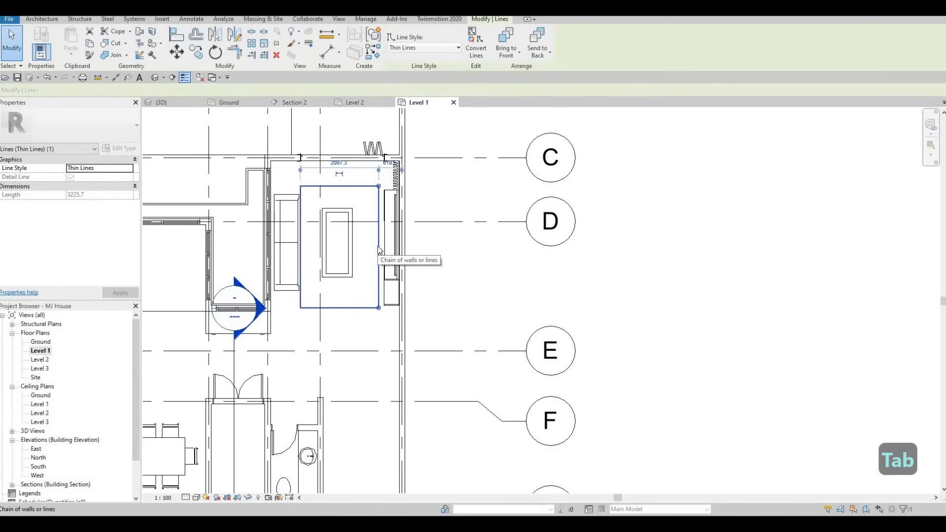
key(Up)
key(Up)
key(Up)
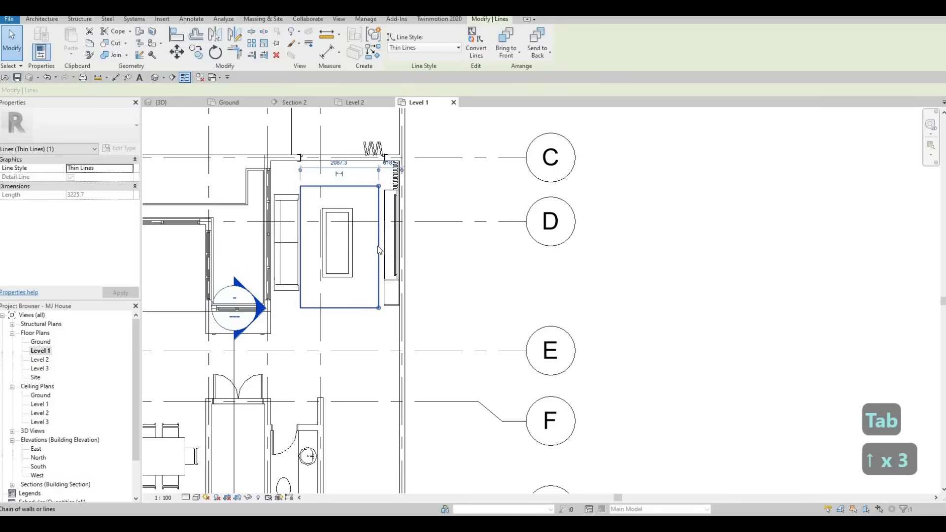
key(Escape)
key(Escape)
Select all four lines of the rug rectangle as a chain and nudge them a net two increments towards grid C
click(379, 250)
key(Tab)
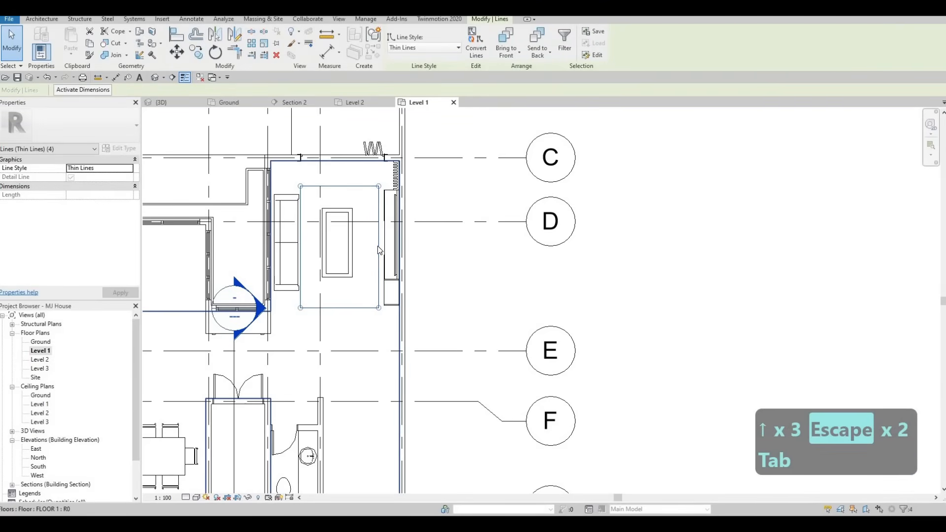
key(Up)
key(Up)
key(Up)
key(Down)
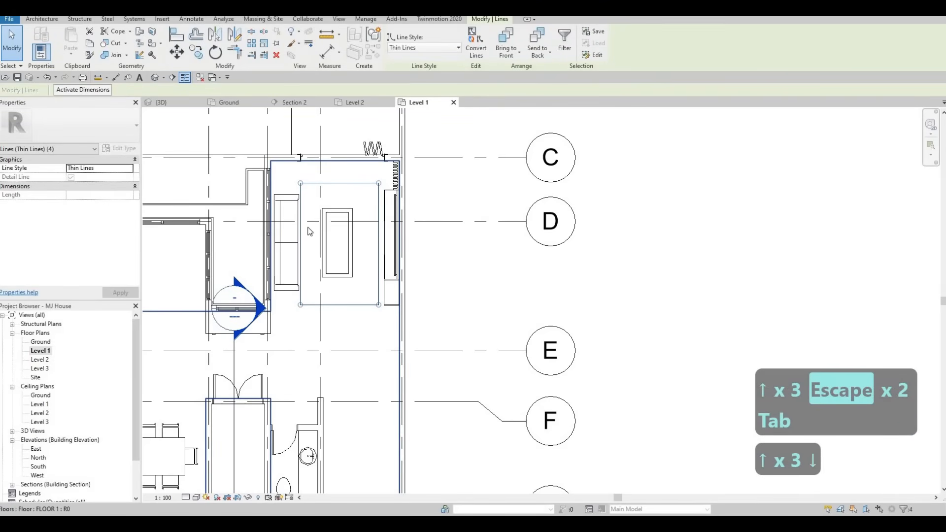
key(Escape)
Nudge the sofa one increment towards grid C and deselect it
click(295, 240)
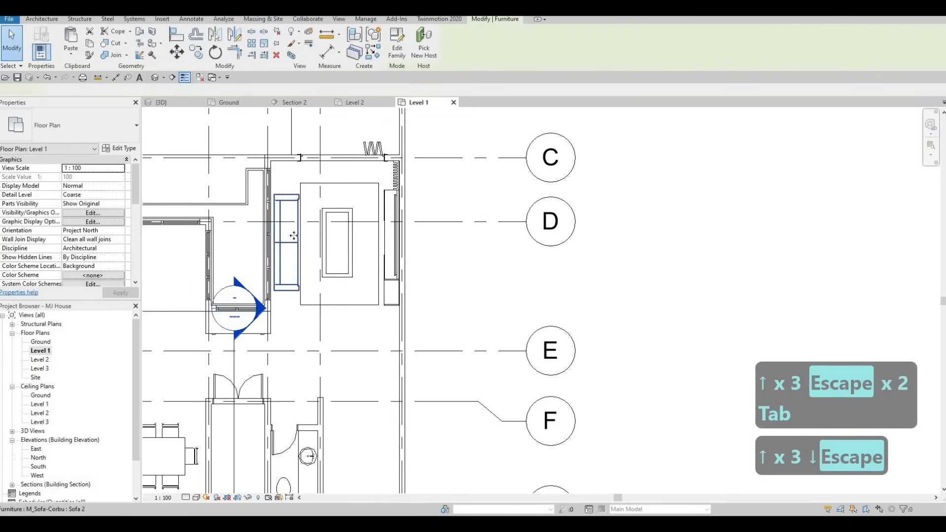
key(Escape)
key(Escape)
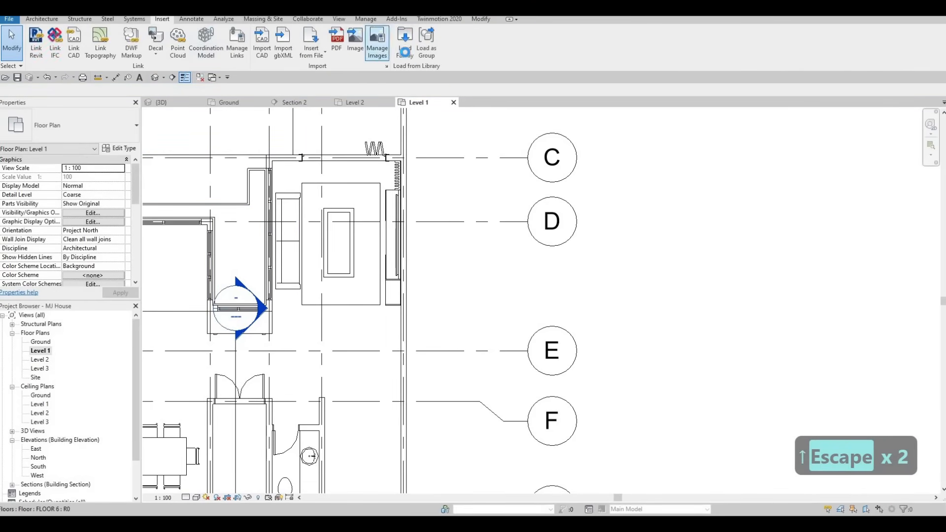
Start loading a family and browse the Canada library to its Lighting > Architectural > Internal folder
click(404, 55)
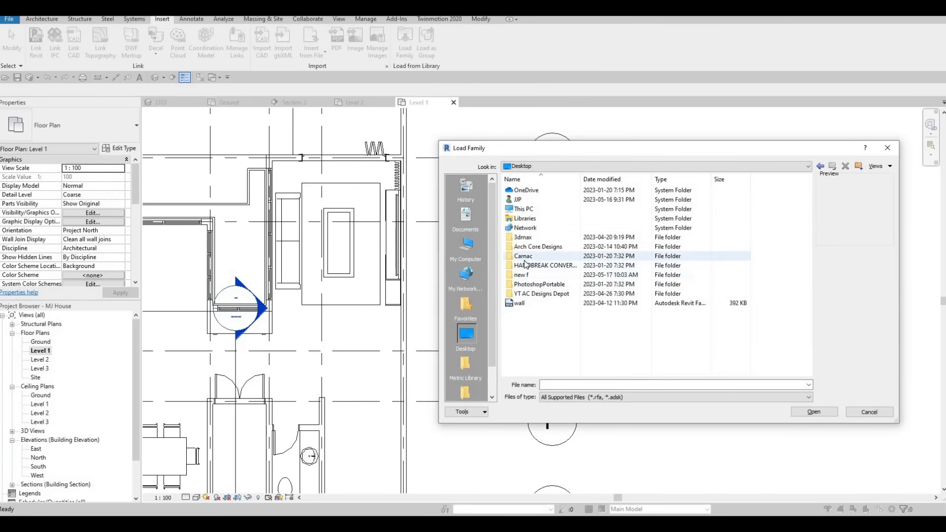
key(Escape)
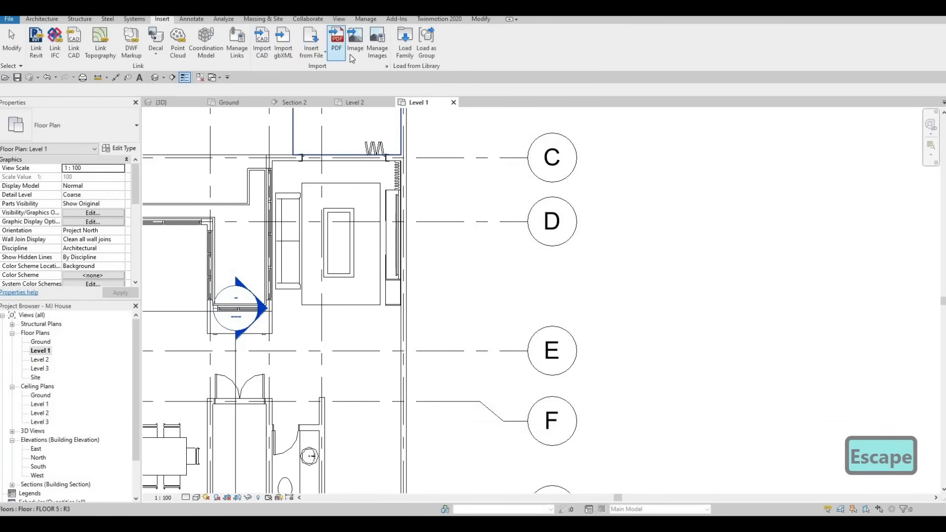
click(402, 50)
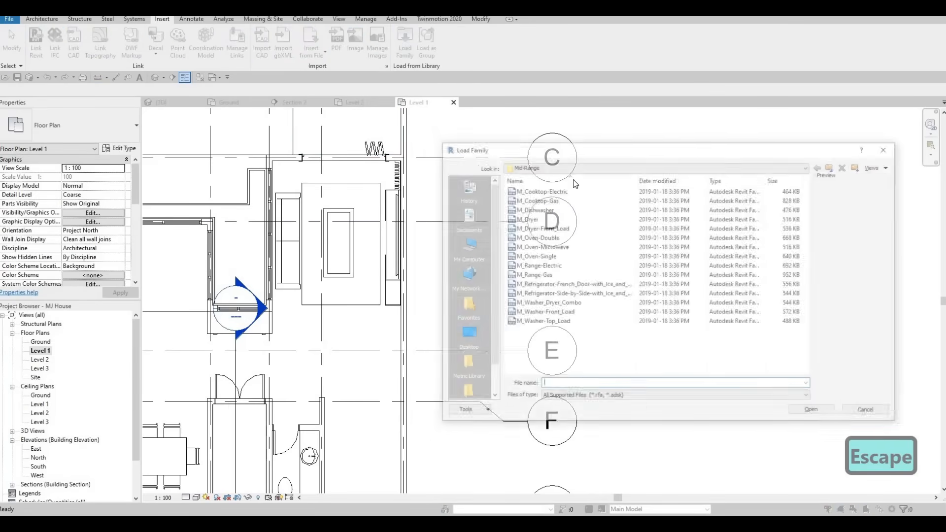
click(837, 169)
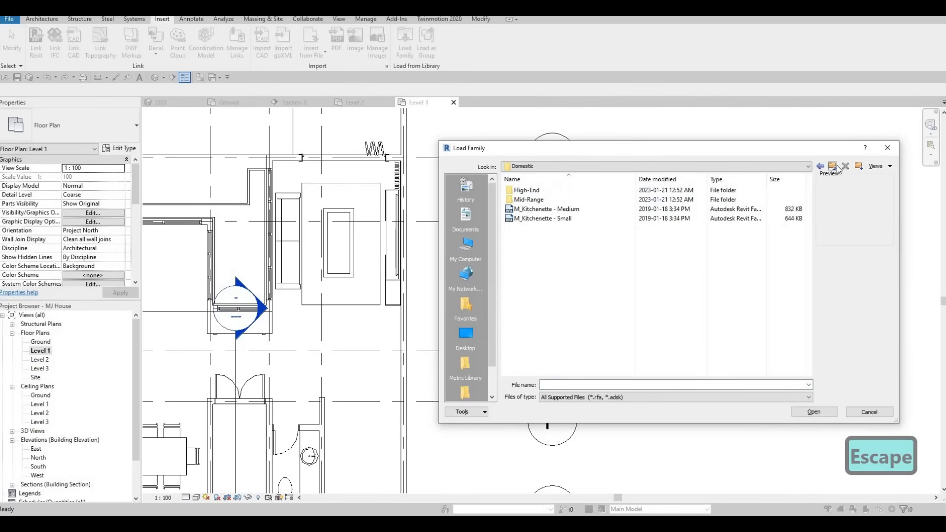
click(837, 168)
key(BackSpace)
scroll(542, 311, down, 6)
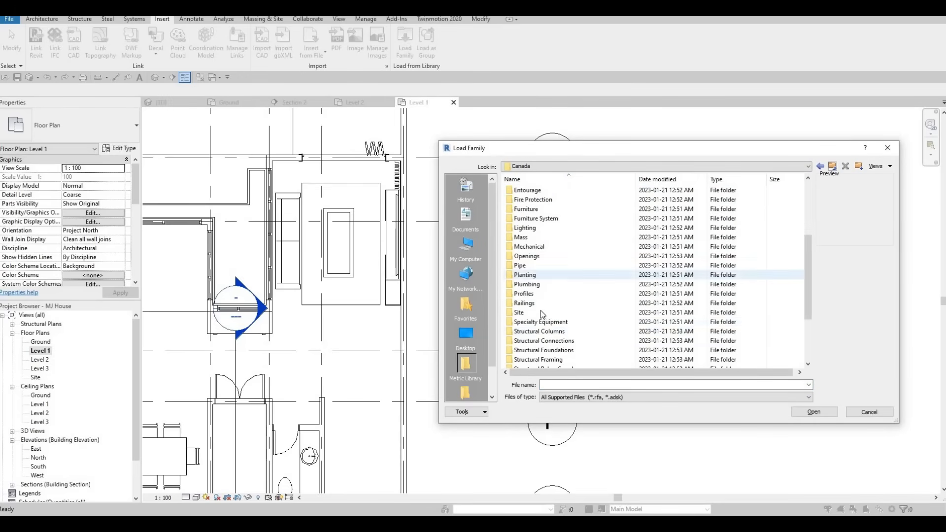
scroll(542, 271, up, 5)
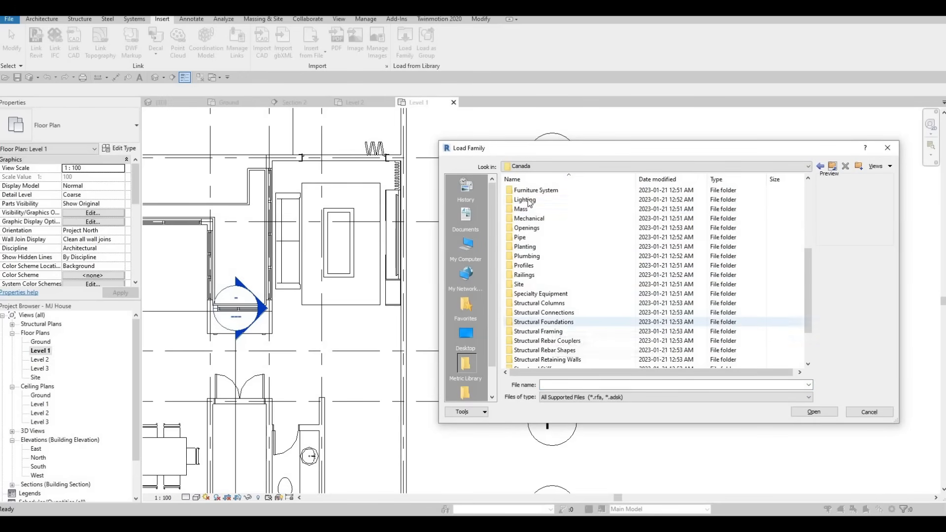
double_click(531, 198)
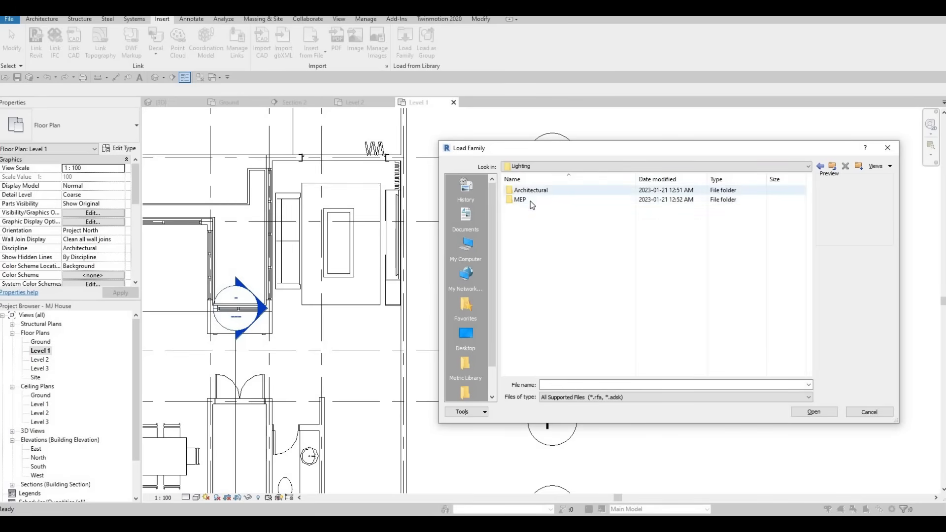
double_click(528, 190)
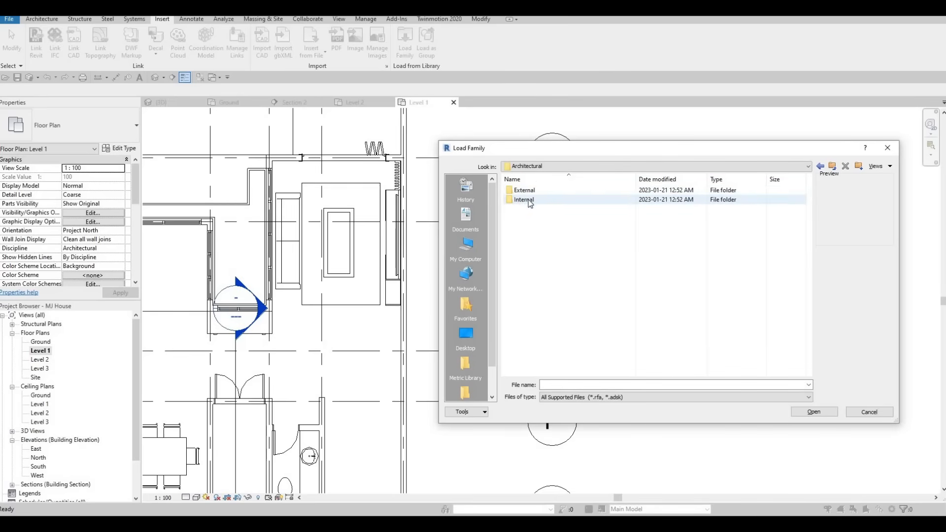
double_click(525, 199)
scroll(553, 266, down, 2)
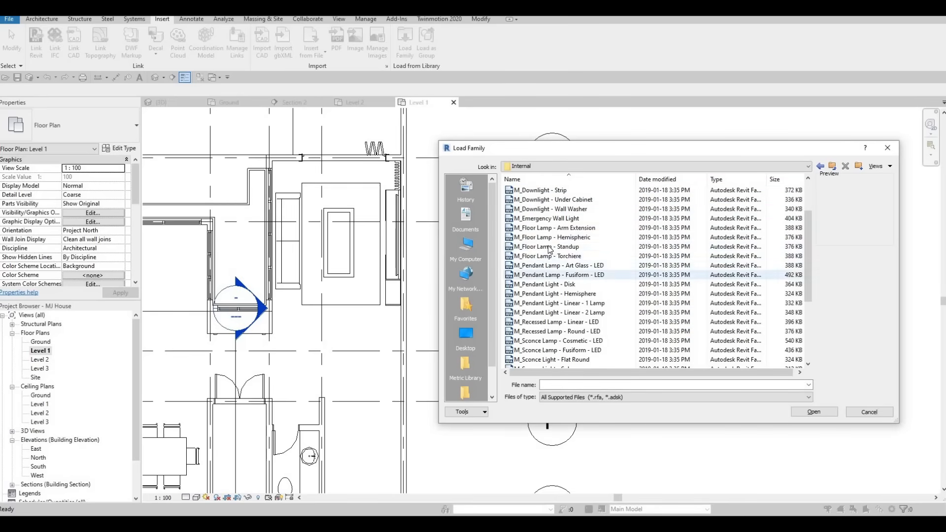
Preview the floor lamp families and load M_Floor Lamp - Arm Extension into the project
click(552, 243)
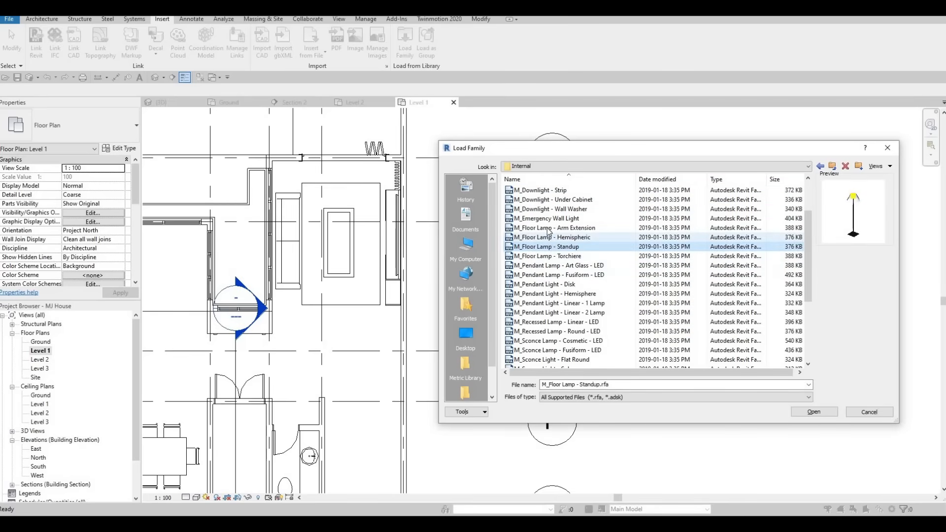
click(547, 235)
click(548, 230)
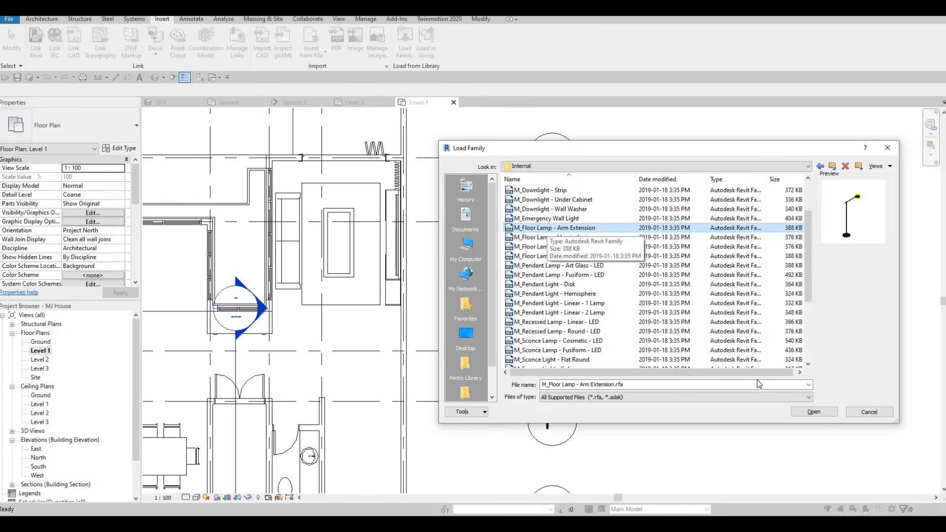
key(Return)
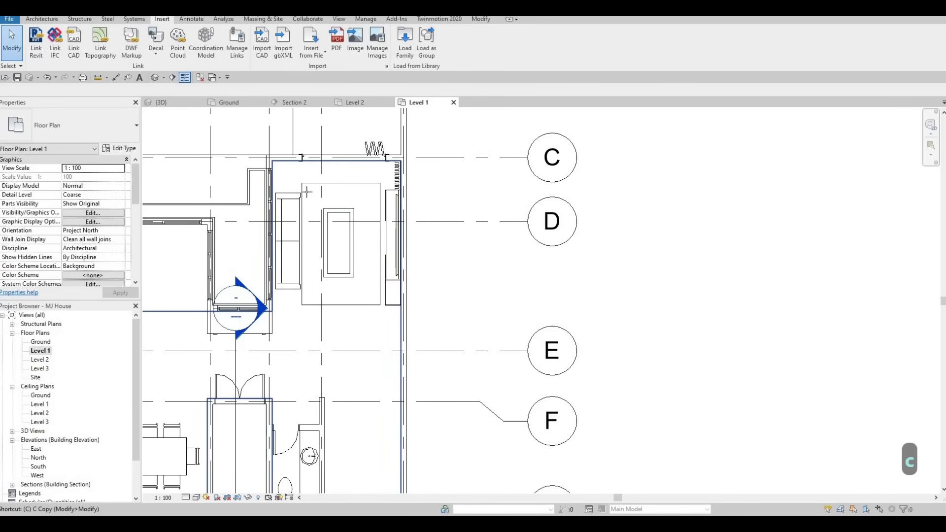
Place the Arm Extension floor lamp at the double door near grid F, rotated diagonally using the door's swing arc
key(c)
key(m)
scroll(295, 180, up, 2)
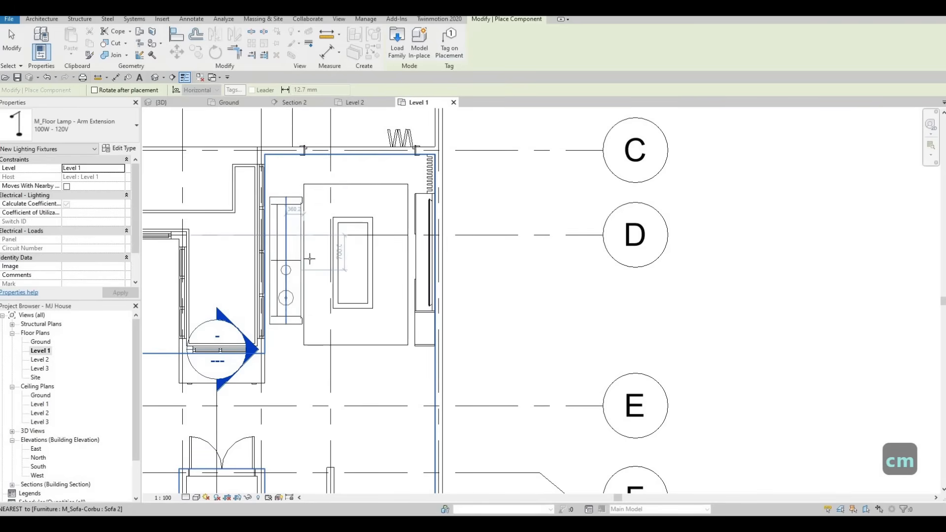
scroll(274, 338, down, 1)
middle_drag(273, 338, 323, 203)
middle_drag(306, 309, 325, 242)
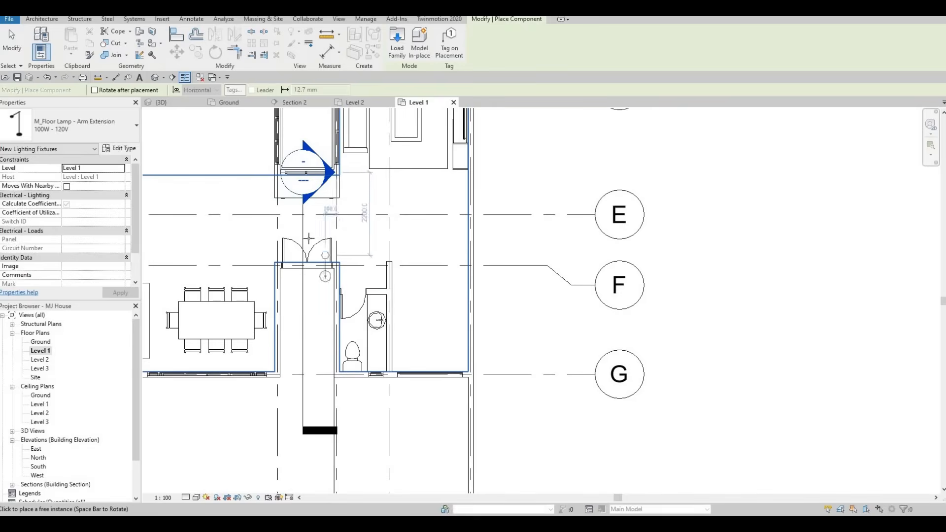
scroll(309, 239, up, 3)
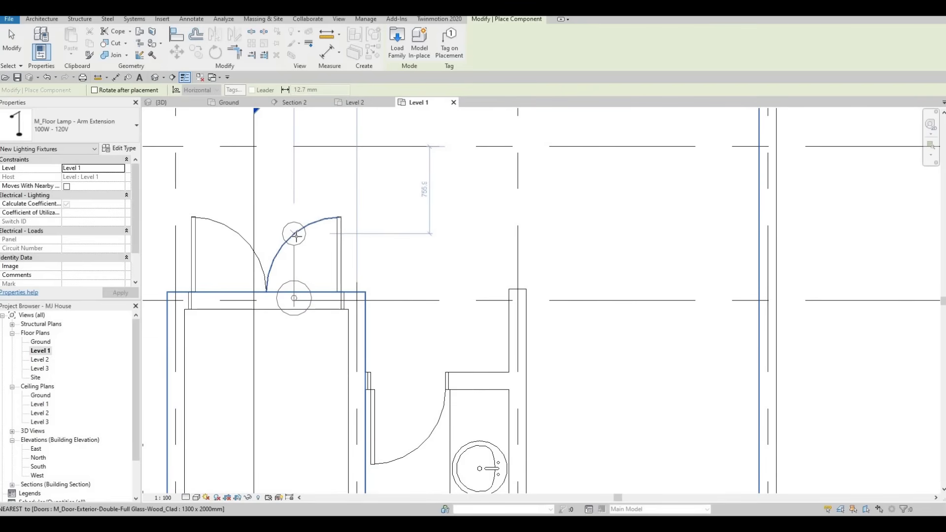
key(space)
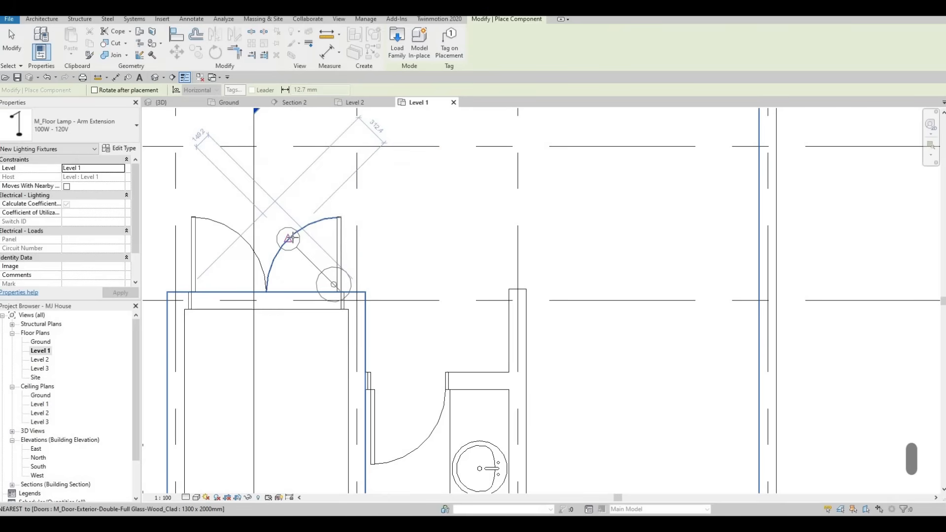
click(290, 238)
key(Escape)
key(Escape)
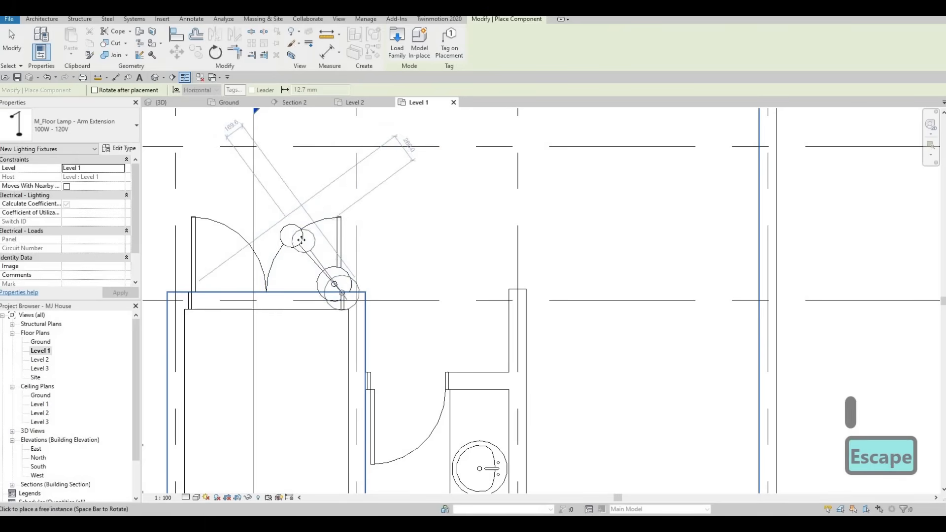
Move the floor lamp from the double door to the living room corner beyond the sofa's grid C end, beside the rug's corner
click(322, 215)
scroll(393, 361, up, 5)
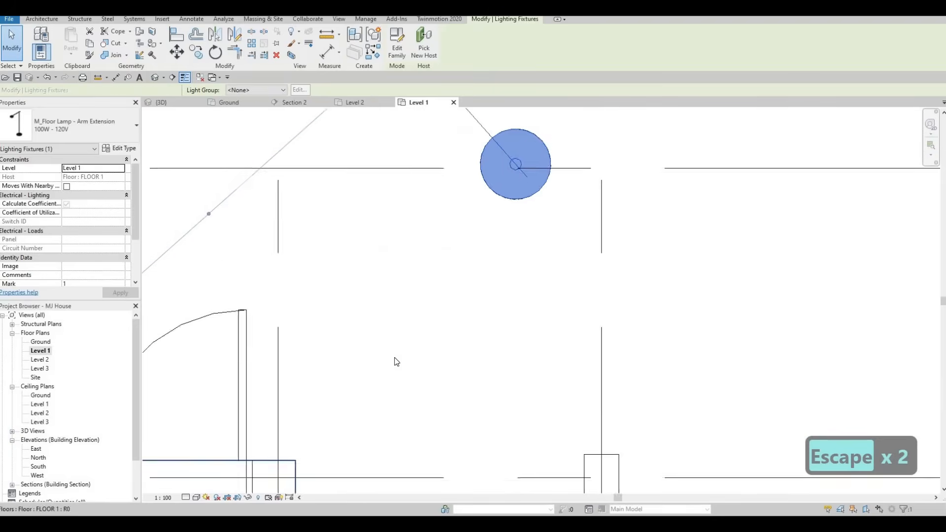
scroll(395, 344, down, 4)
drag(394, 344, 412, 159)
middle_drag(412, 159, 396, 287)
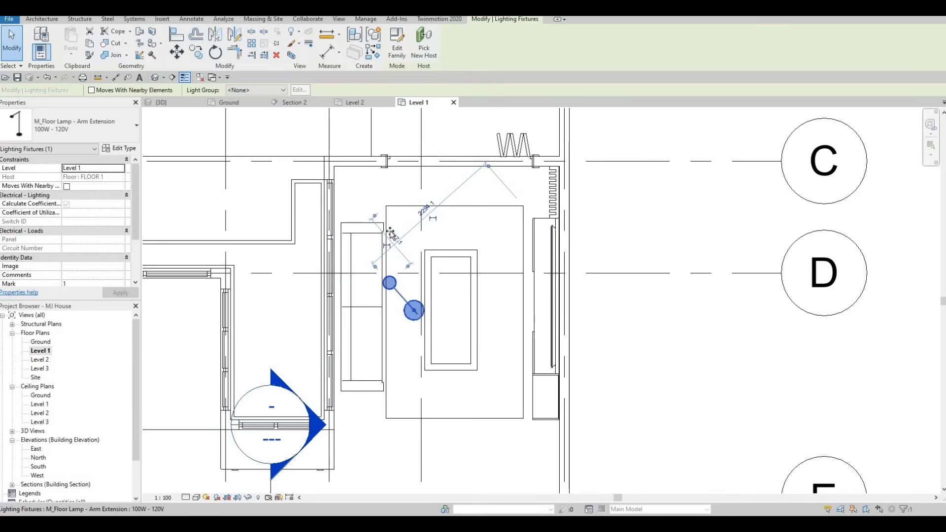
drag(367, 201, 369, 272)
middle_drag(371, 289, 372, 342)
key(Escape)
drag(371, 257, 369, 240)
key(Escape)
middle_drag(363, 253, 375, 227)
Start loading a family and browse the Canada library to its Furniture > Tables folder
scroll(343, 212, down, 3)
scroll(359, 286, up, 3)
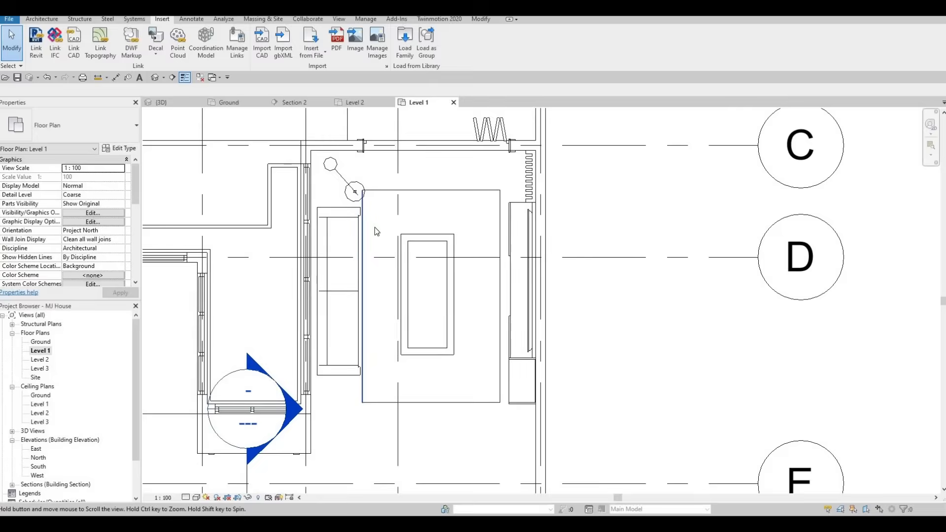
scroll(374, 227, down, 3)
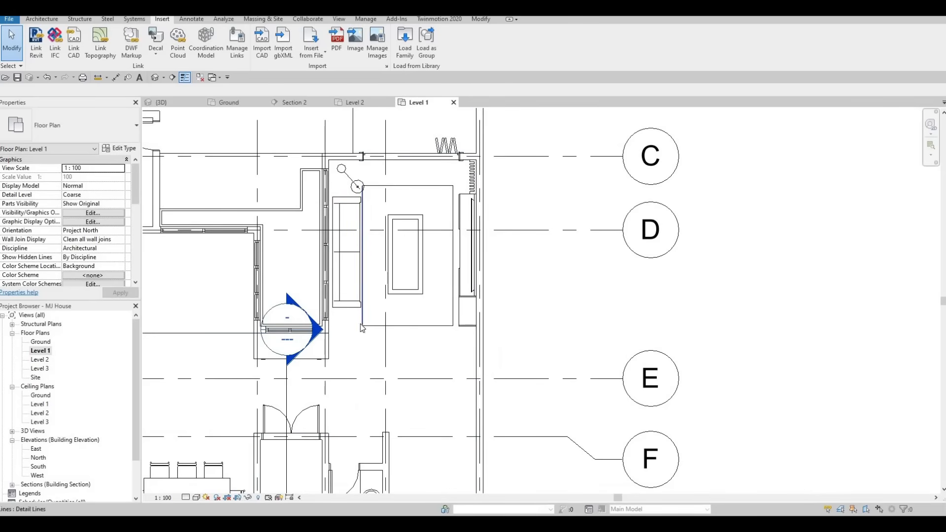
scroll(358, 204, up, 2)
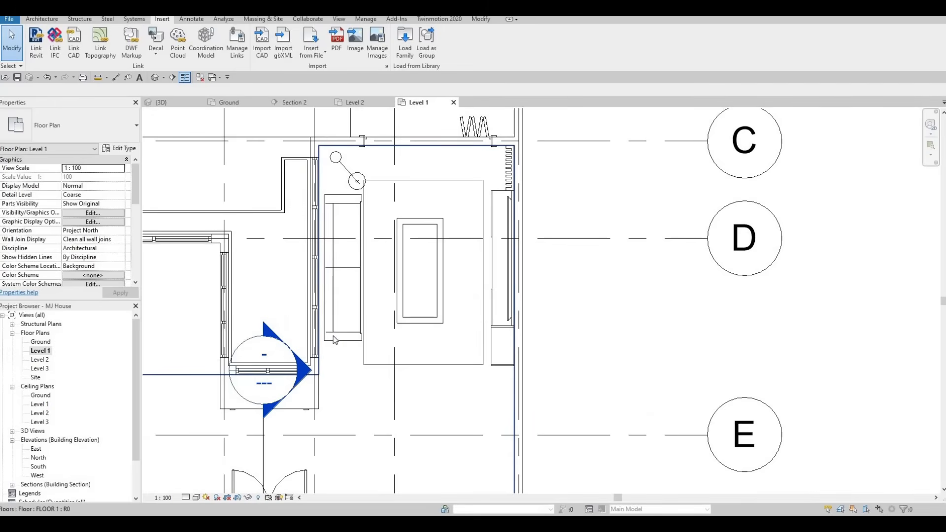
scroll(335, 340, up, 1)
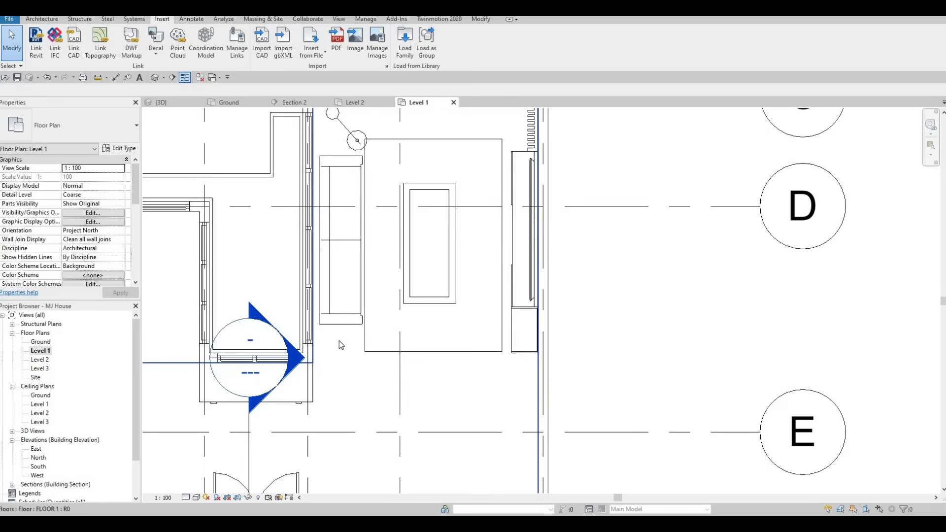
click(406, 52)
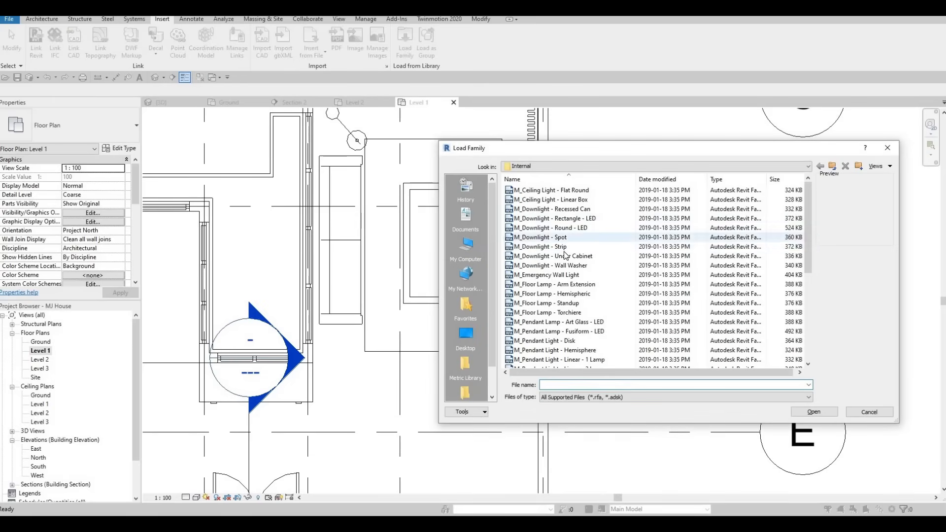
scroll(567, 256, down, 1)
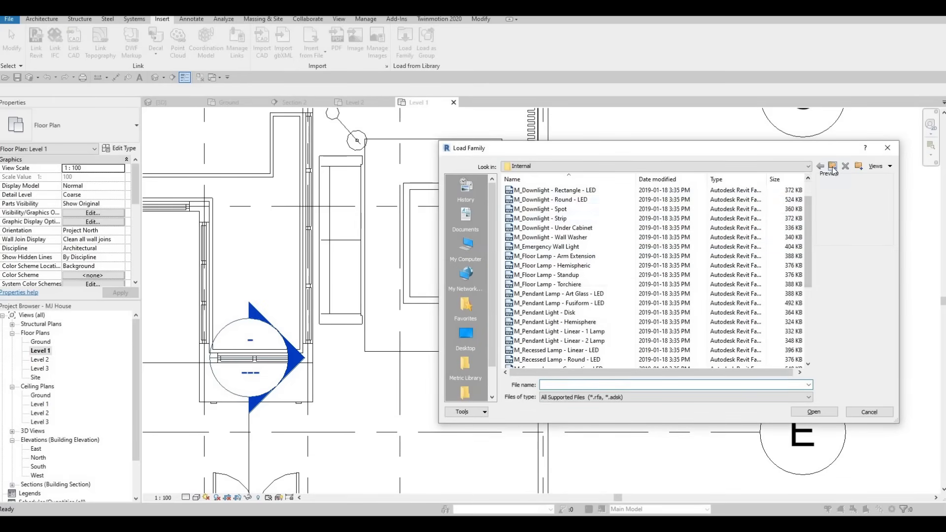
click(833, 168)
click(833, 167)
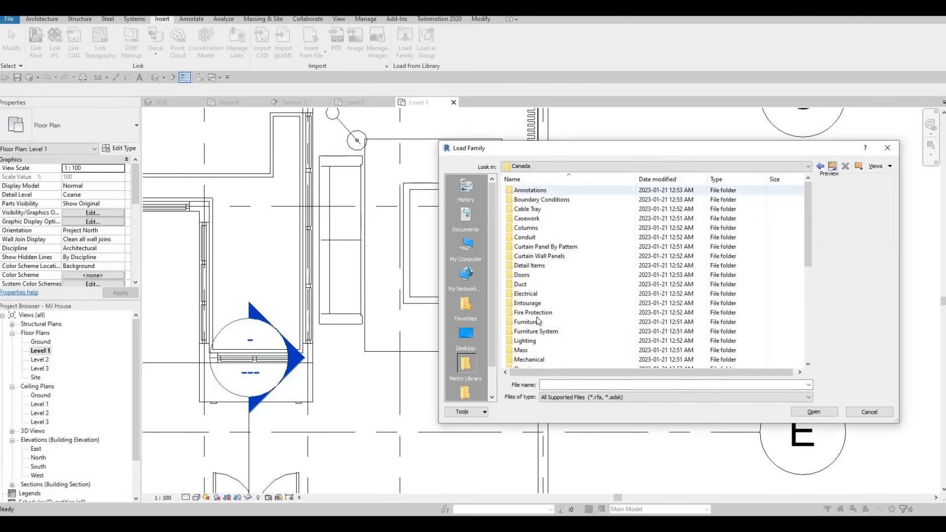
double_click(528, 324)
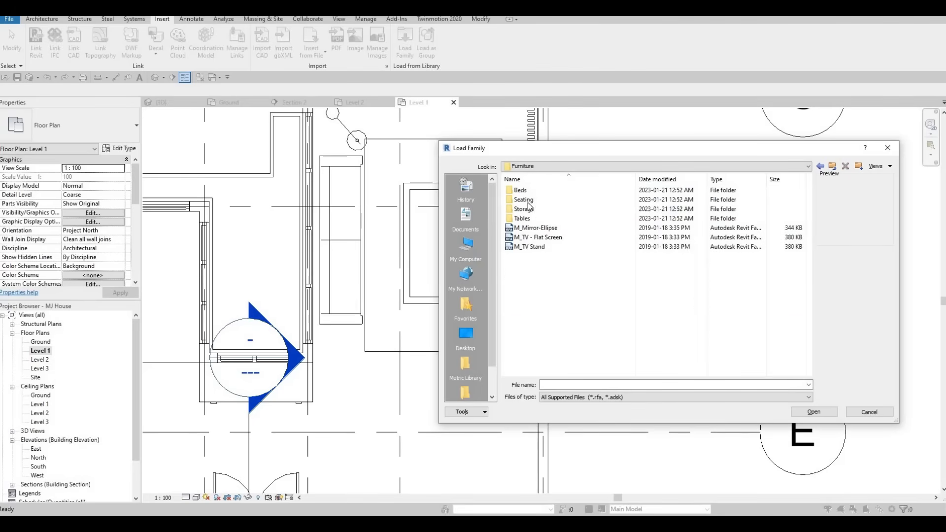
click(526, 213)
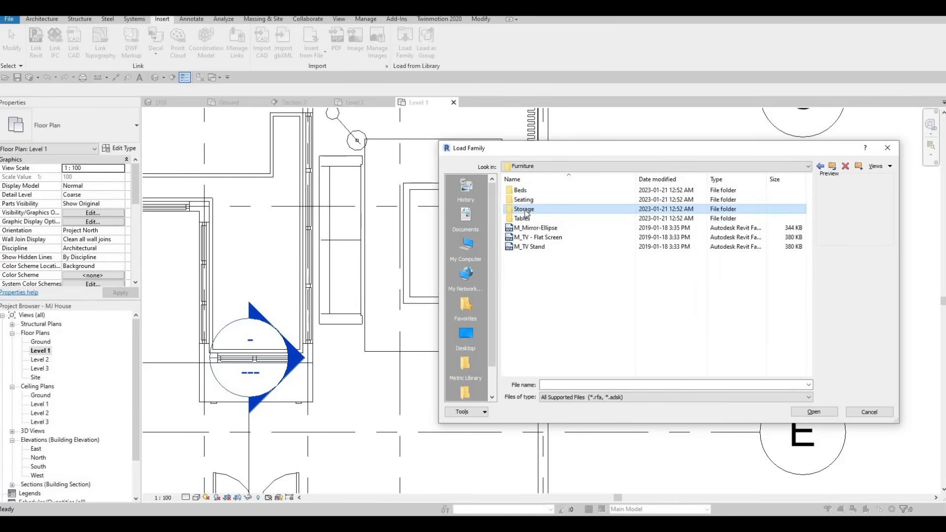
double_click(522, 219)
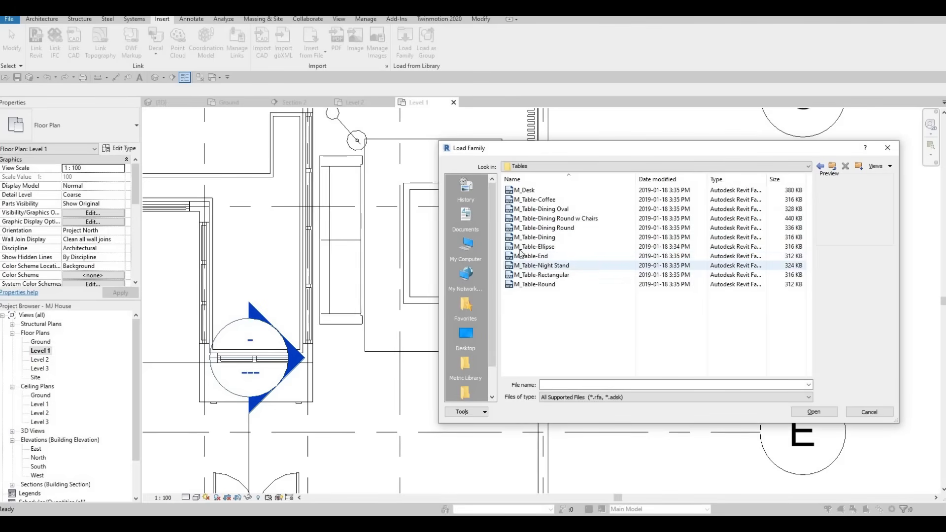
Load M_Table-Night Stand and place one 0610 x 0610 x 0762mm instance just beyond the sofa's grid E end, beside the rug
click(537, 265)
click(807, 411)
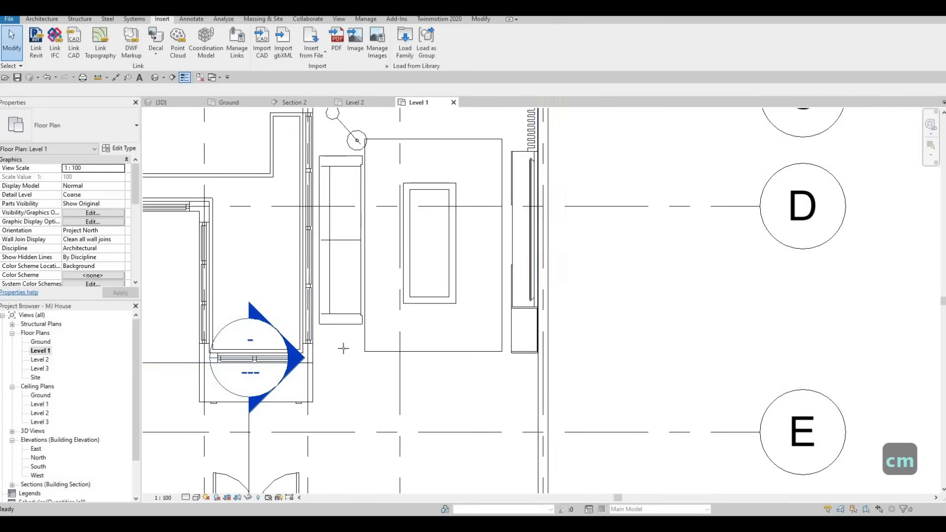
scroll(336, 344, up, 2)
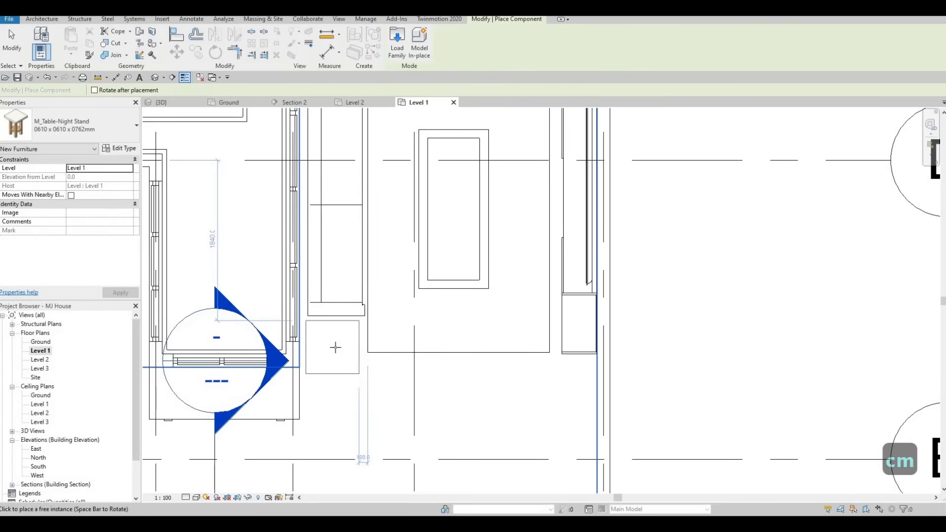
scroll(340, 277, down, 4)
key(Escape)
key(Escape)
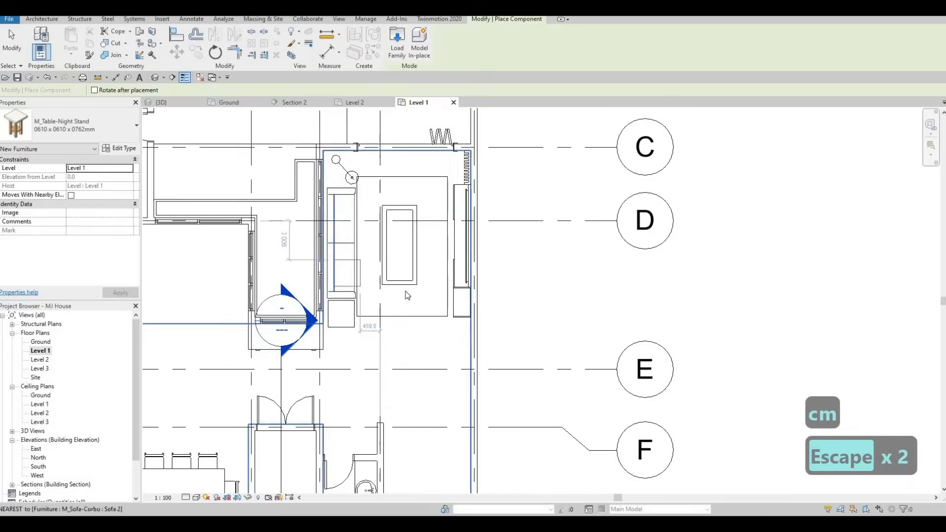
scroll(451, 300, down, 1)
middle_drag(432, 321, 470, 335)
scroll(469, 337, up, 3)
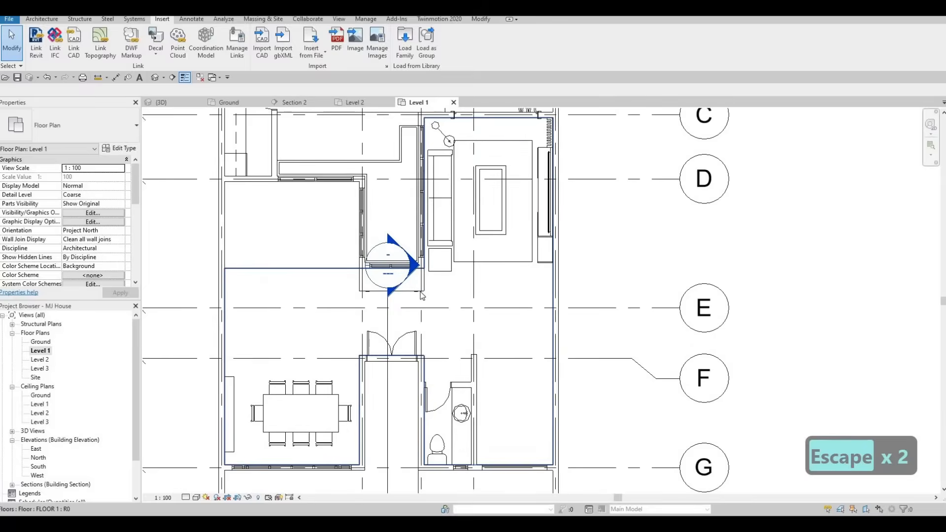
scroll(410, 270, down, 2)
scroll(418, 278, down, 1)
middle_drag(438, 298, 435, 312)
scroll(435, 312, down, 3)
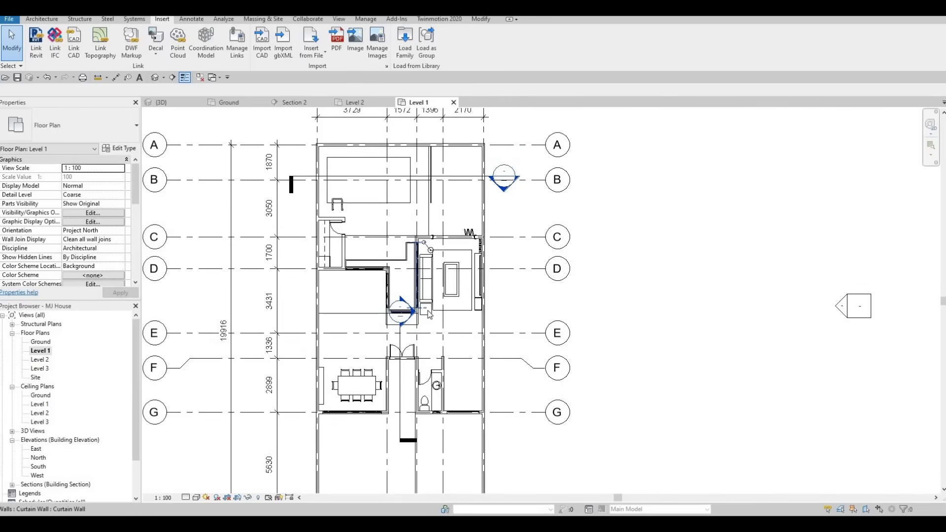